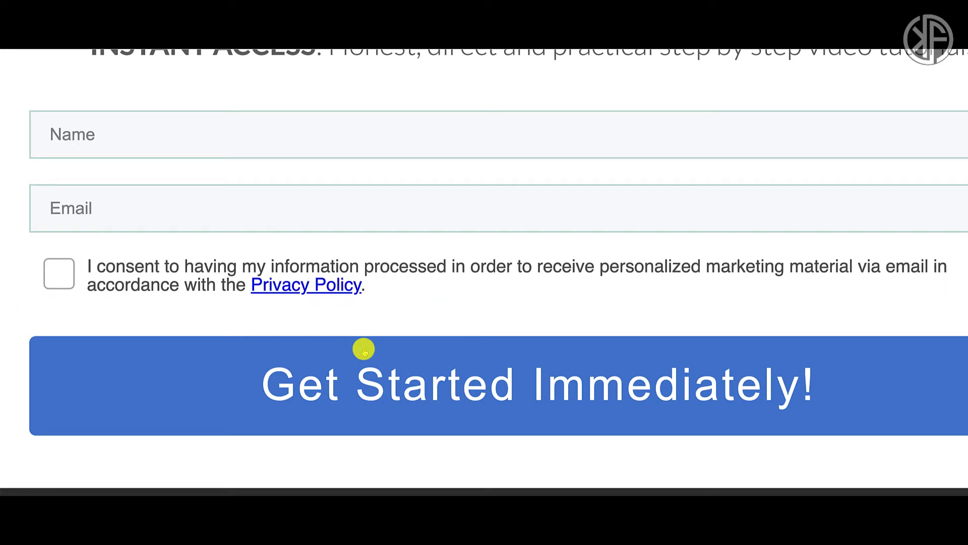
scroll(363, 351, right, 1)
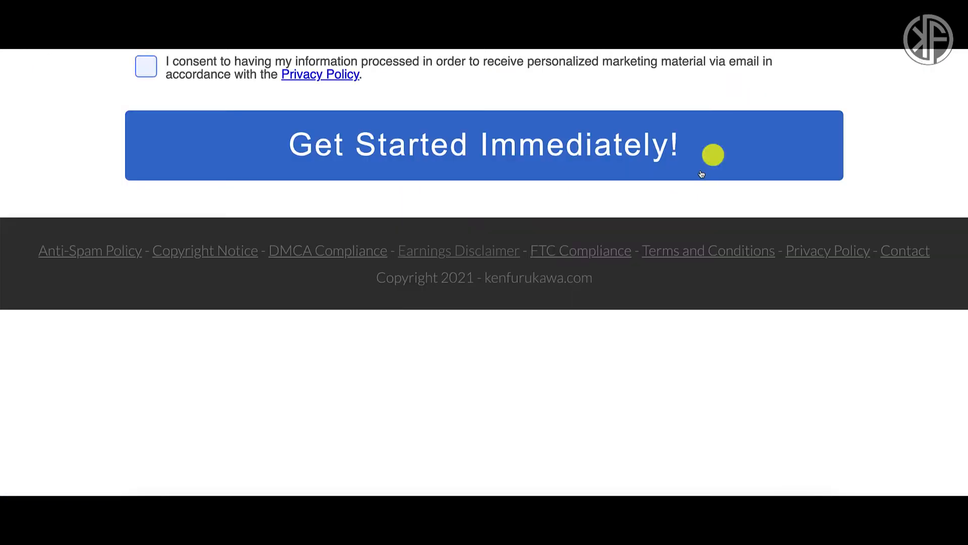
scroll(517, 222, up, 1)
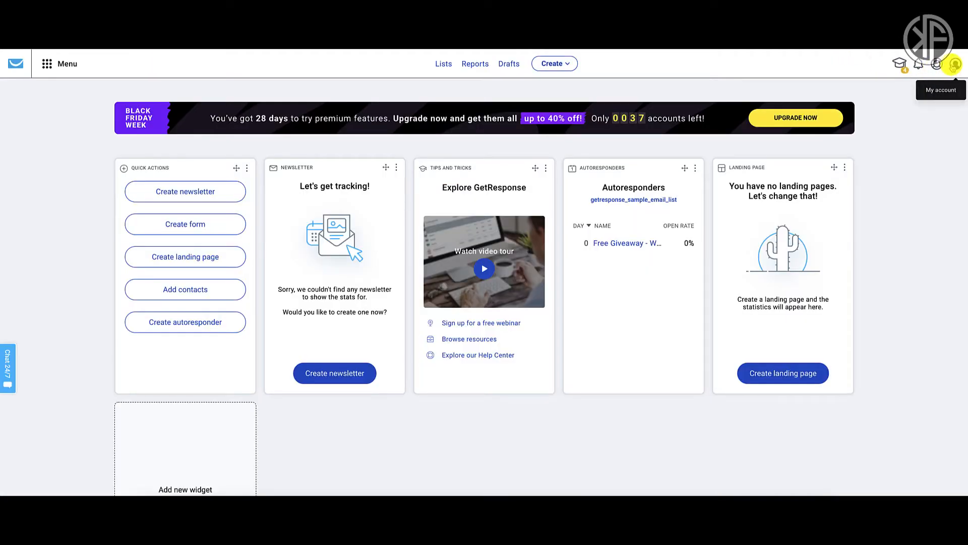
Start a new consent field in the account settings and name it "GDPR Consent Box".
click(954, 65)
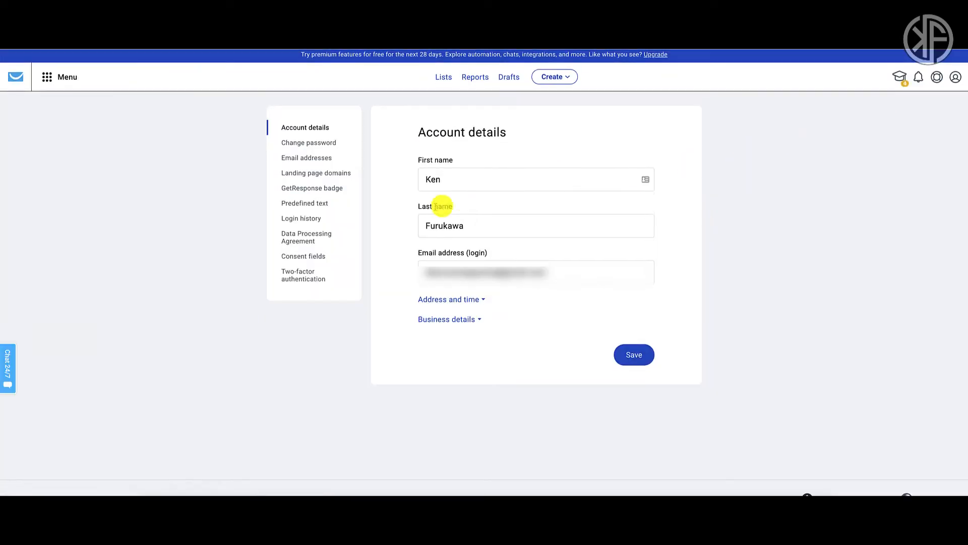
click(297, 258)
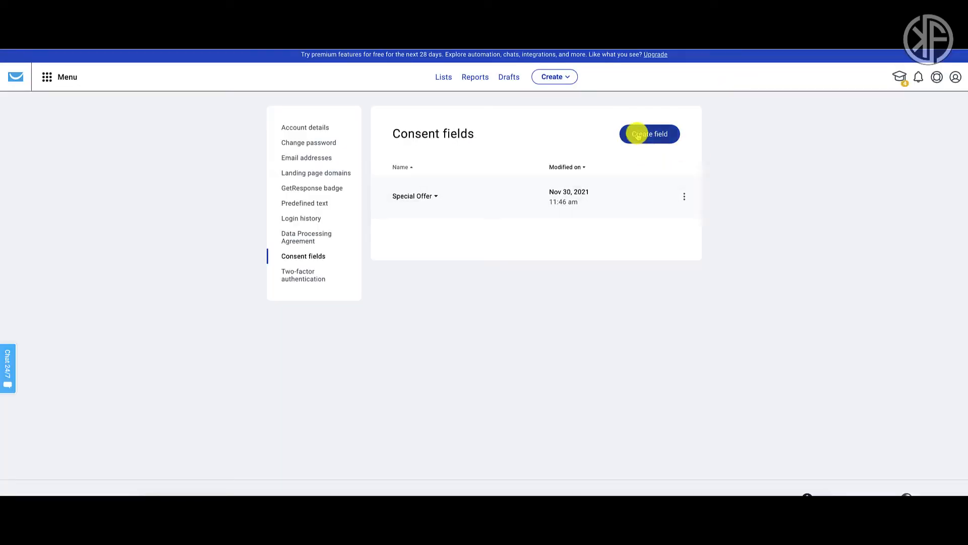
click(654, 135)
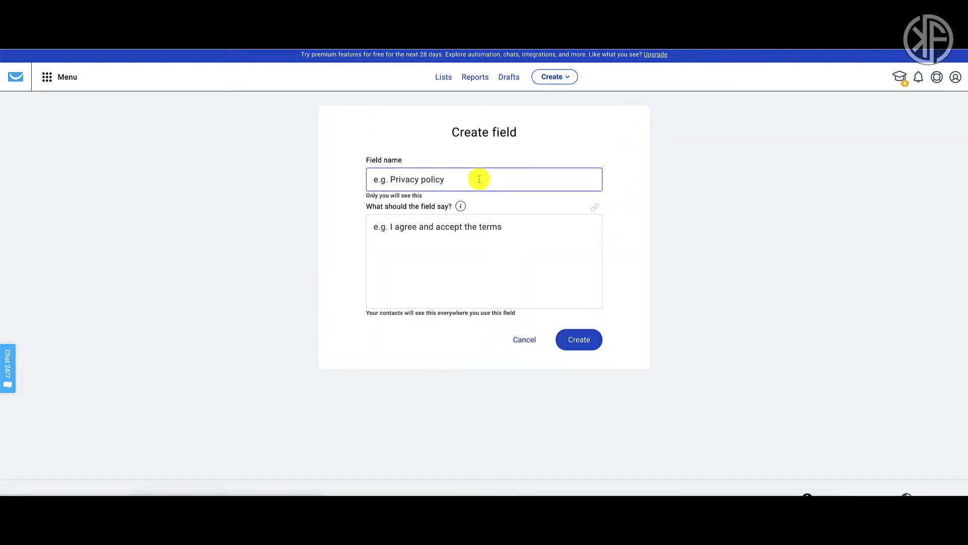
text(GDPR)
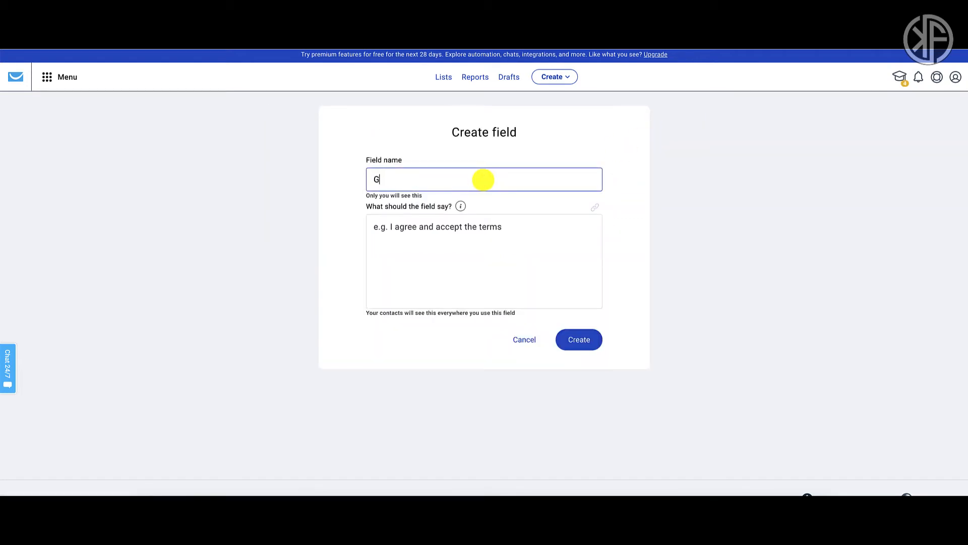
text( Cosn)
key(BackSpace)
key(BackSpace)
text(nset Fiel)
key(BackSpace)
key(BackSpace)
key(BackSpace)
key(BackSpace)
key(BackSpace)
key(BackSpace)
text(nt Box)
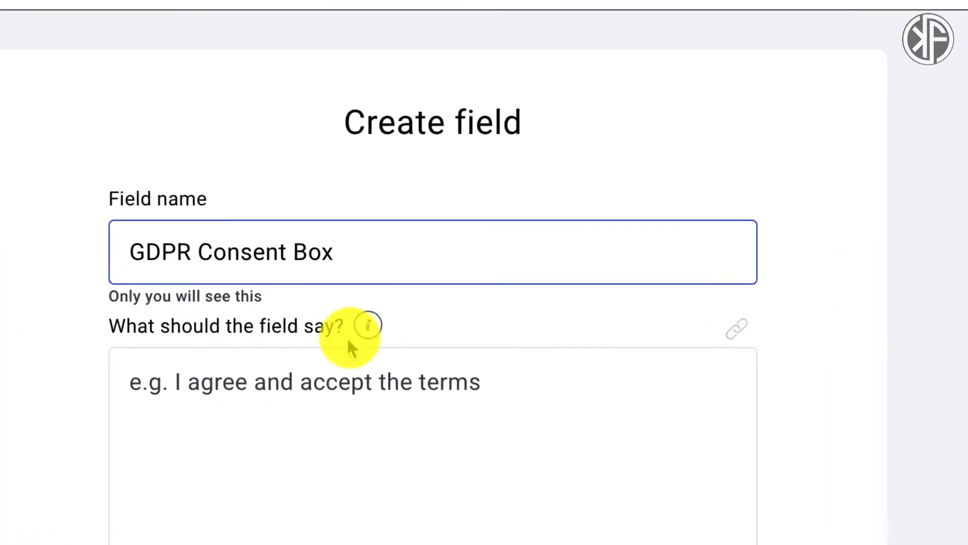
Create the field with the text "I consent to having my information processed in order to receive personalized marketing material via email in accordance with the Privacy Policy.".
mouse_move(460, 207)
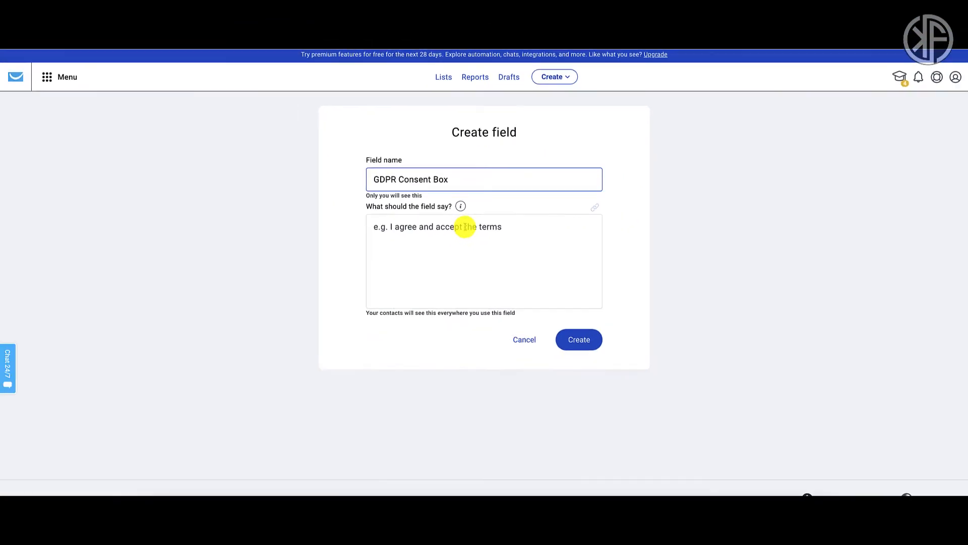
click(441, 413)
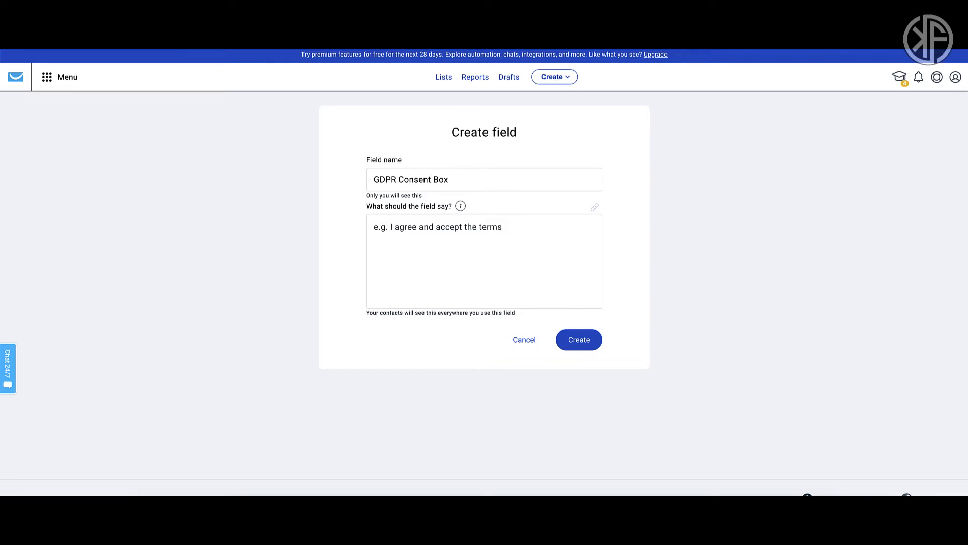
click(480, 237)
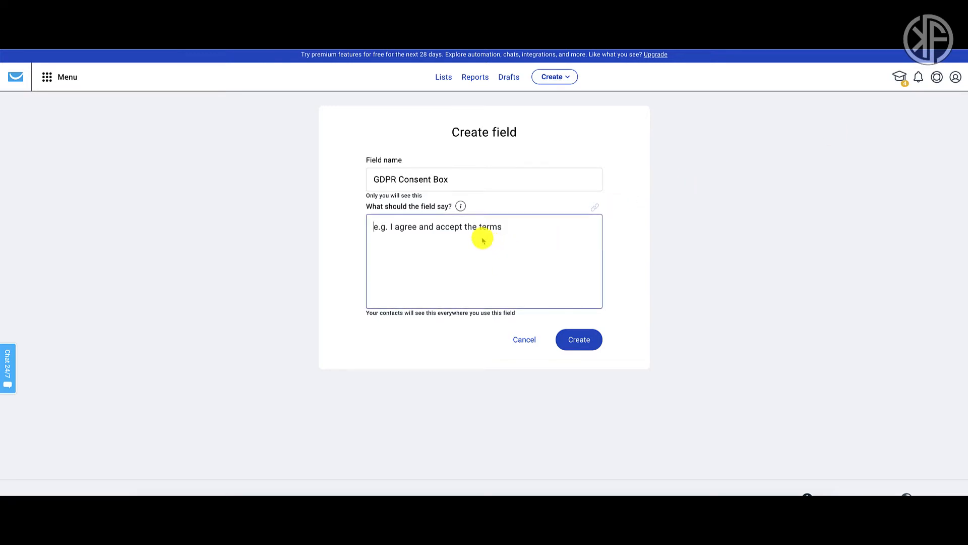
text(I consent to having my information processed in order to receive personalized marketing material via email in accordance with the Privacy policy)
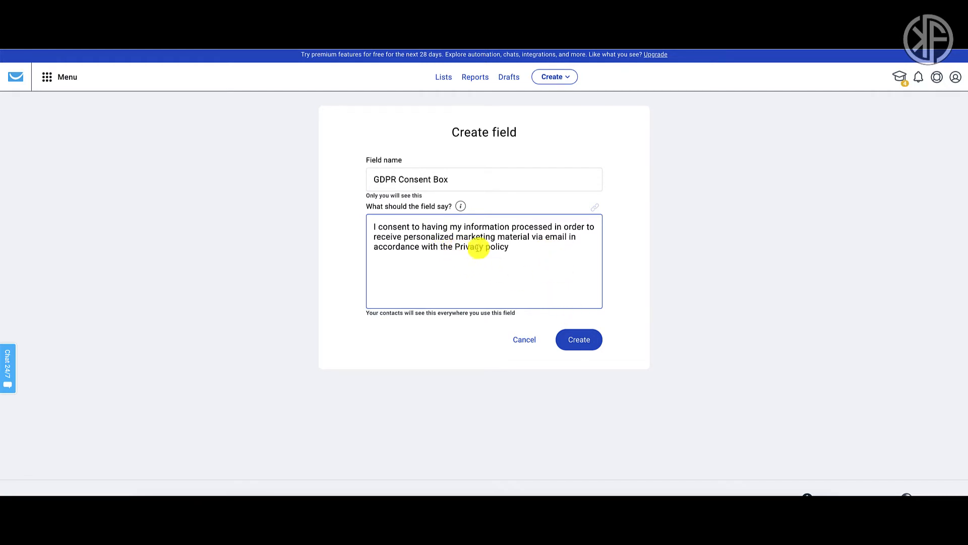
key(BackSpace)
text(P)
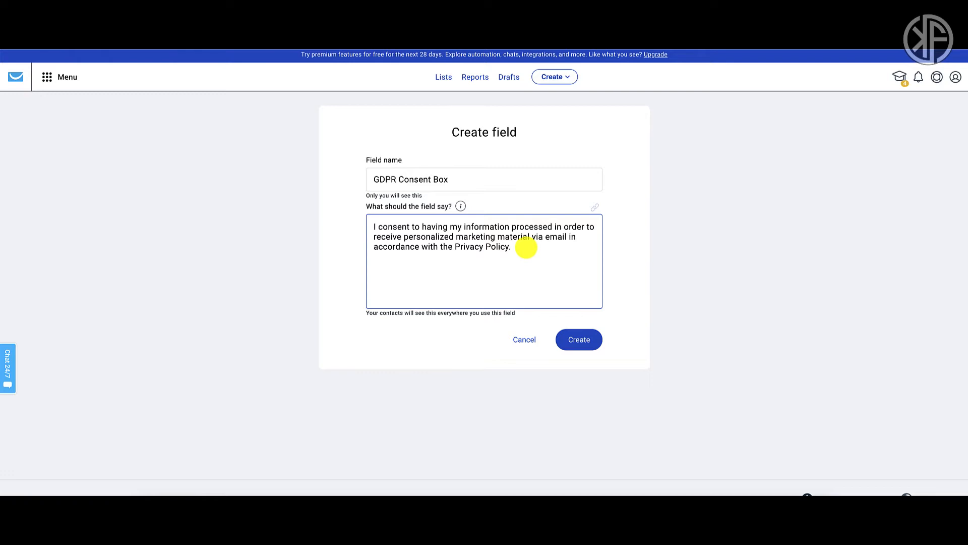
click(580, 340)
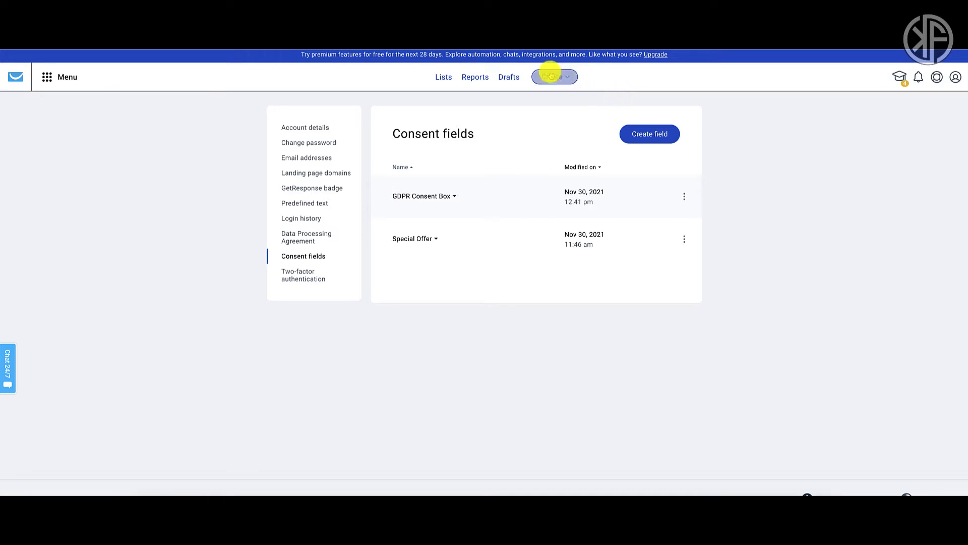
Start creating a new landing page.
click(565, 78)
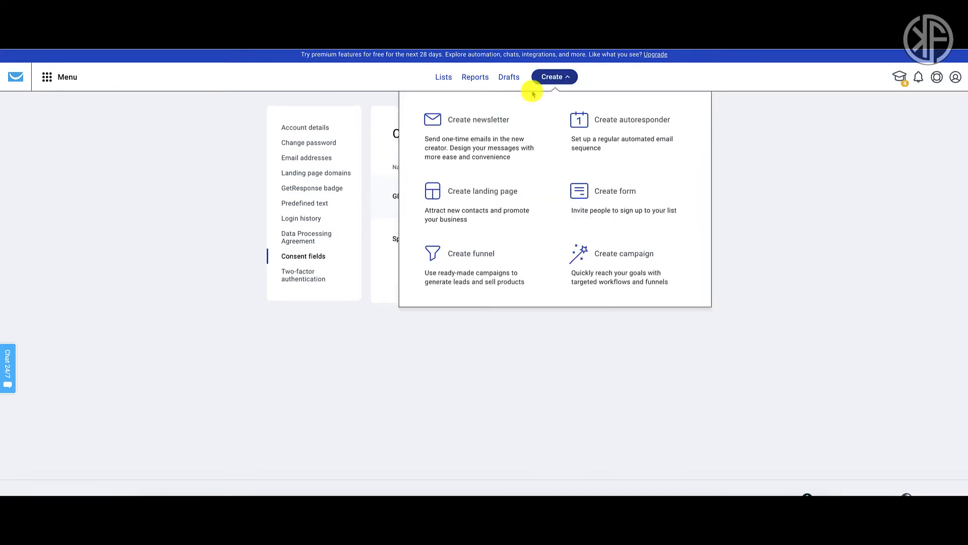
click(504, 204)
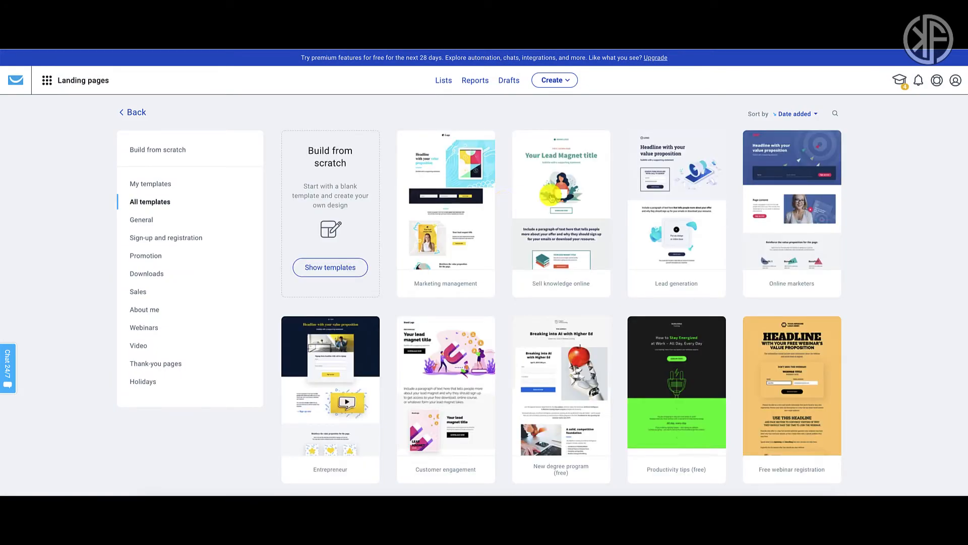
Look through all the landing page templates and compare them with the layout of the example opt-in page.
scroll(901, 226, down, 3)
scroll(901, 226, down, 10)
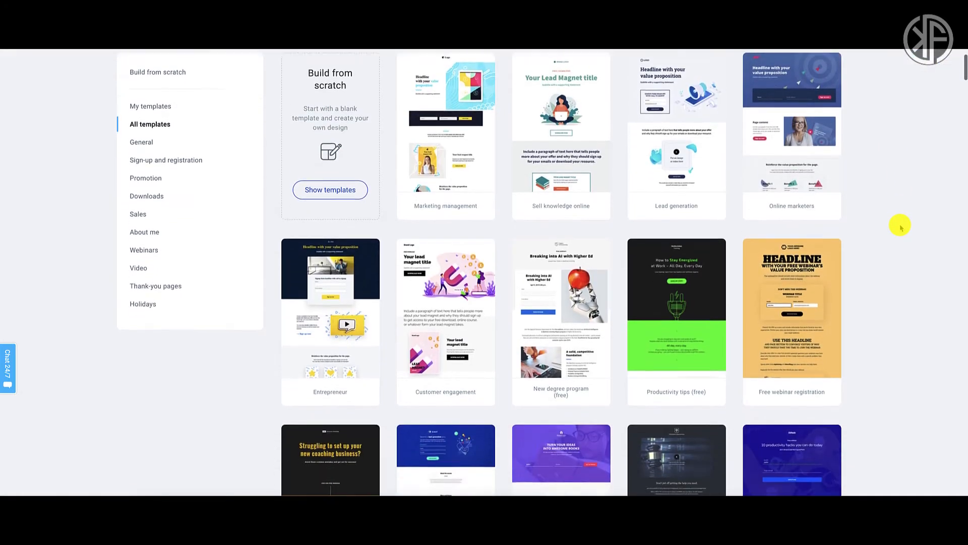
scroll(901, 226, down, 15)
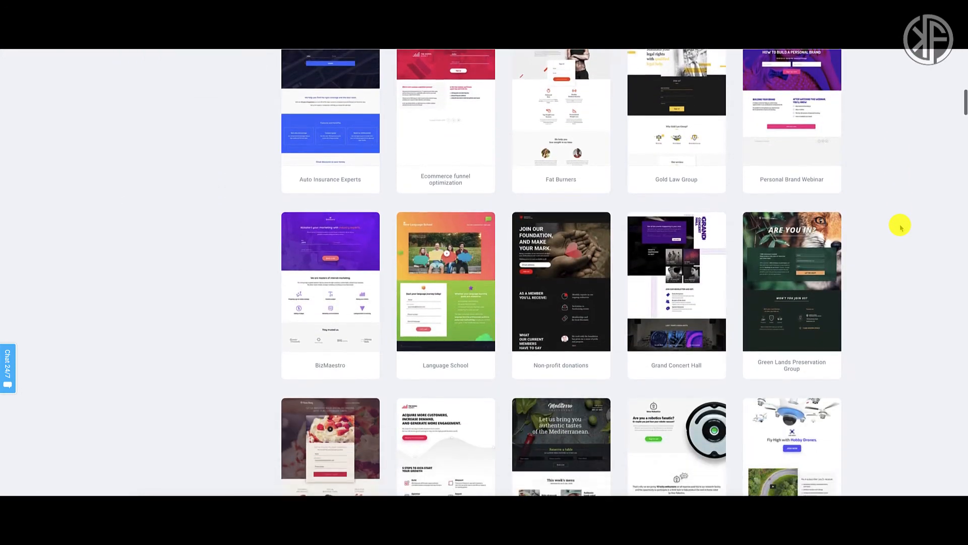
scroll(901, 226, down, 15)
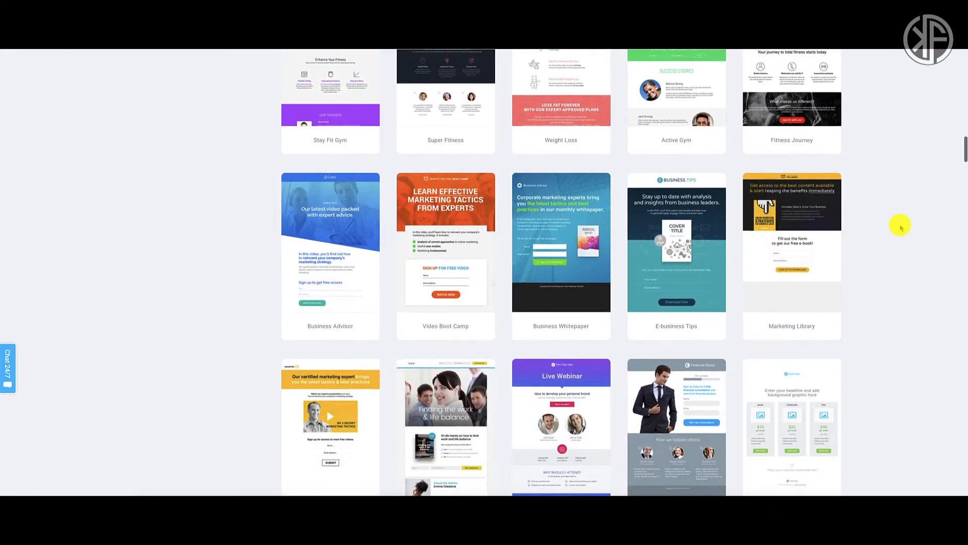
scroll(901, 226, down, 12)
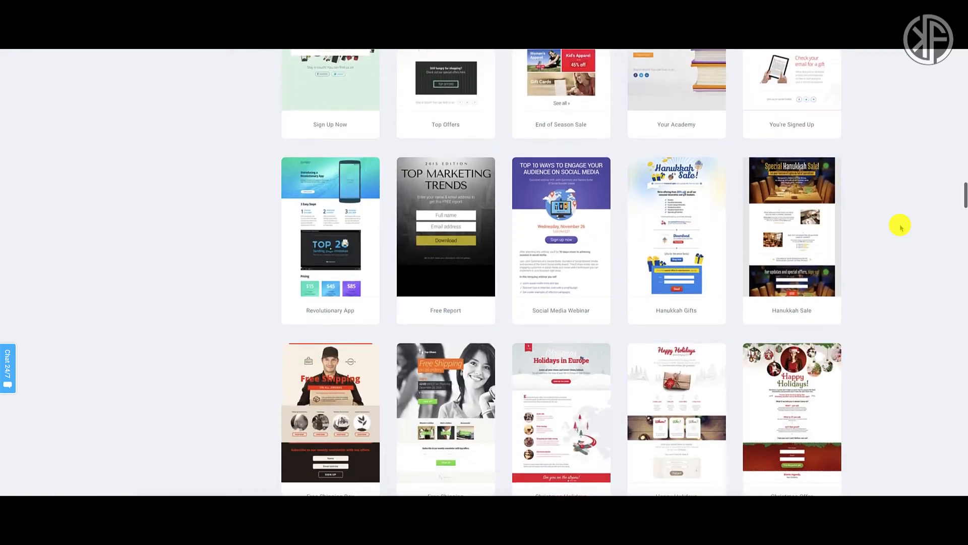
scroll(901, 226, down, 8)
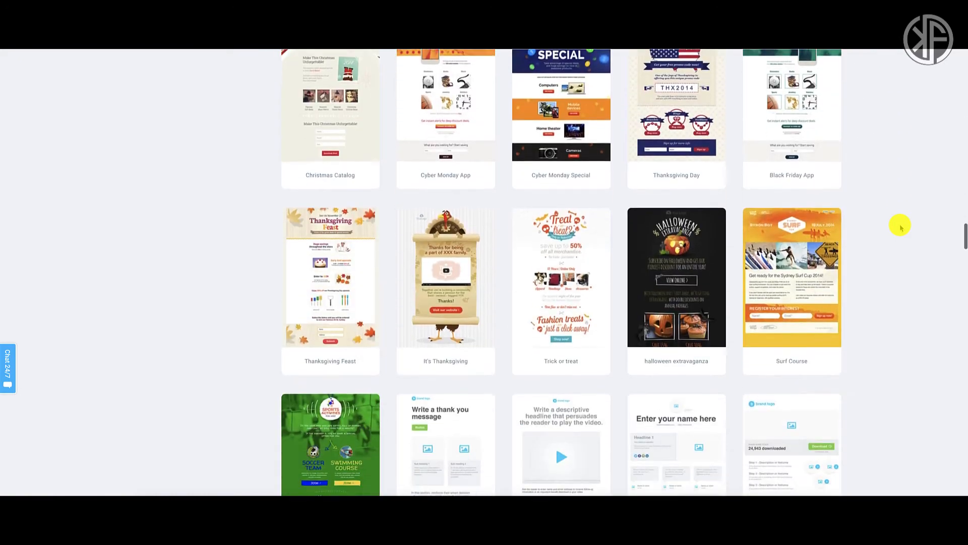
scroll(901, 226, up, 20)
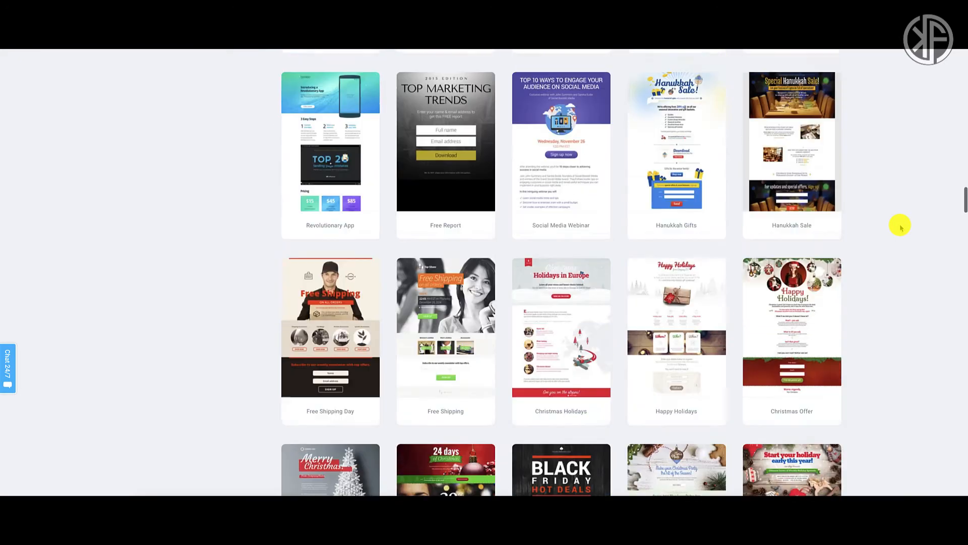
scroll(901, 226, up, 20)
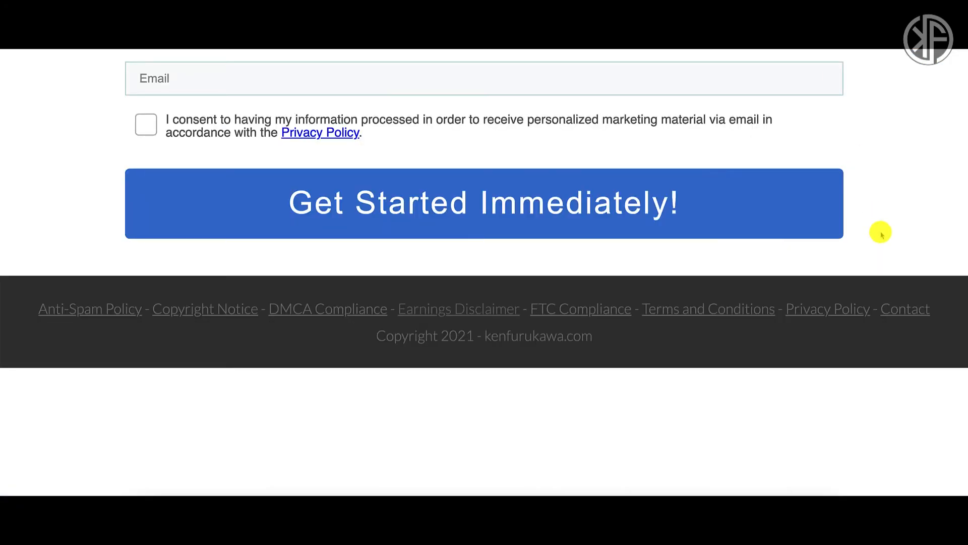
scroll(881, 233, up, 2)
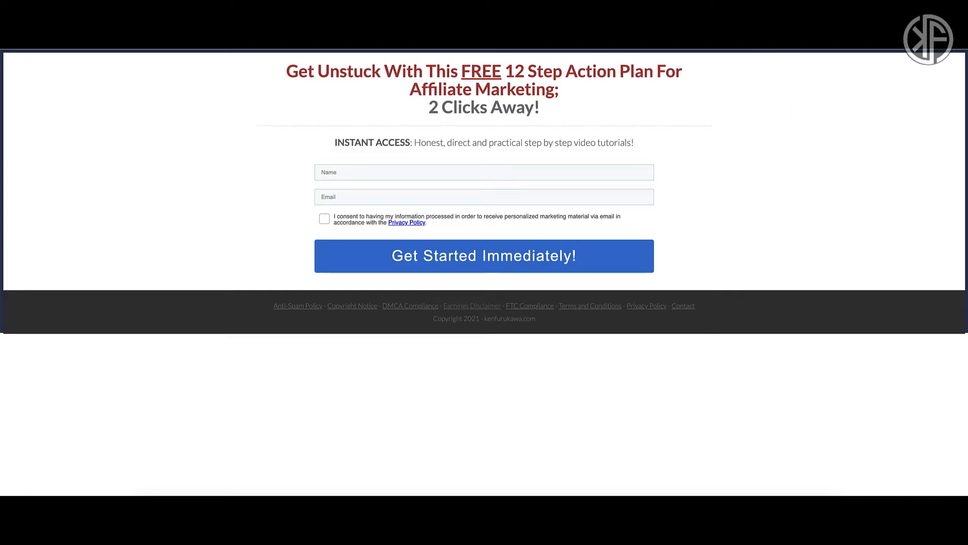
click(726, 15)
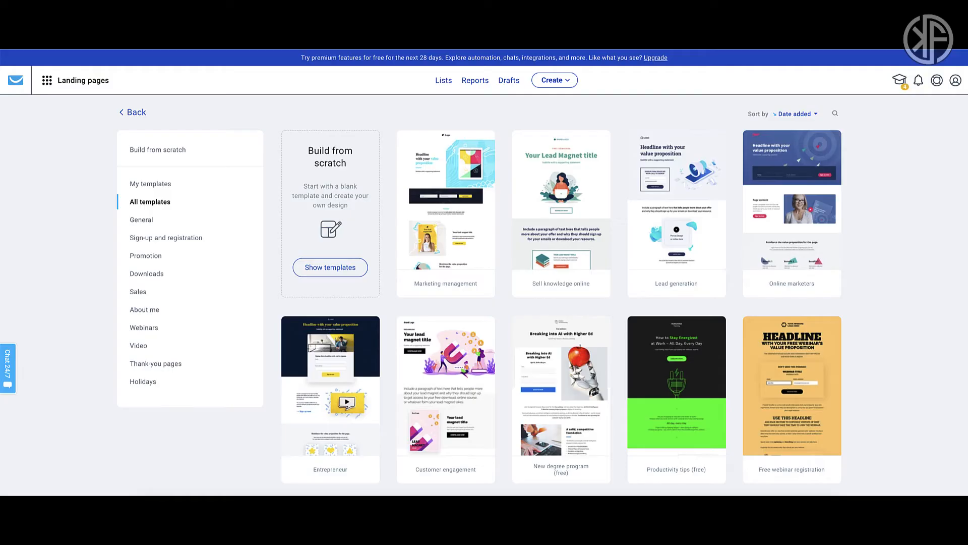
Create a landing page named "Free Giveaway" from the build-from-scratch Plain Template 10, previewing its thank-you page first.
click(323, 271)
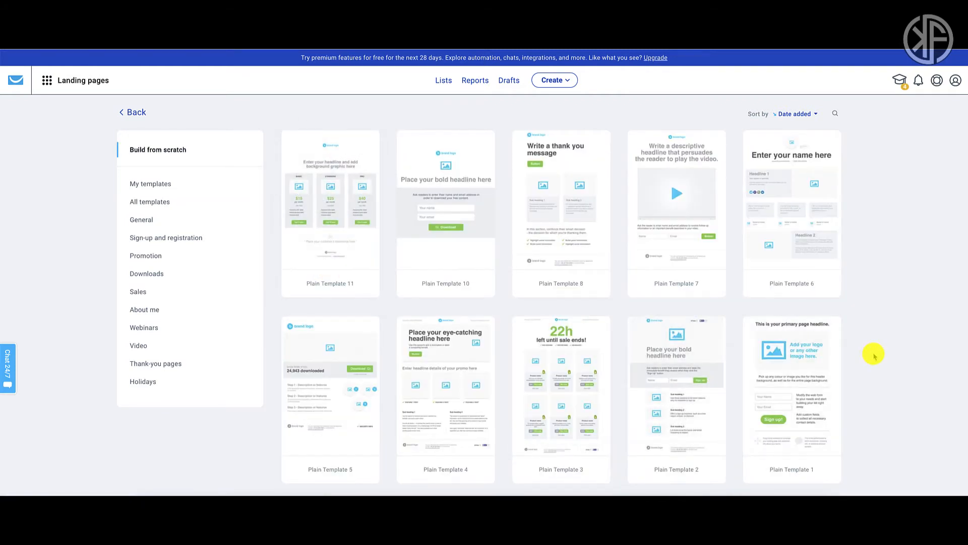
scroll(873, 355, down, 1)
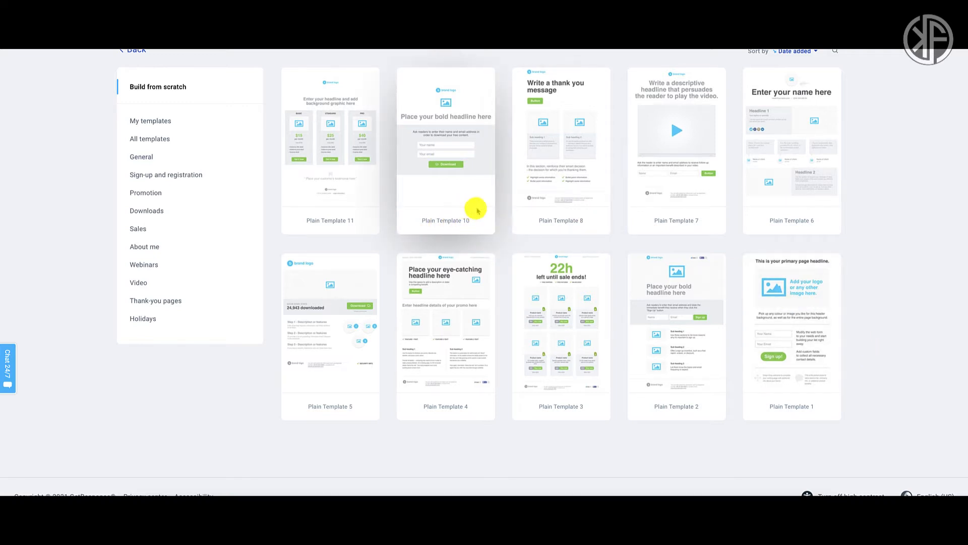
click(443, 136)
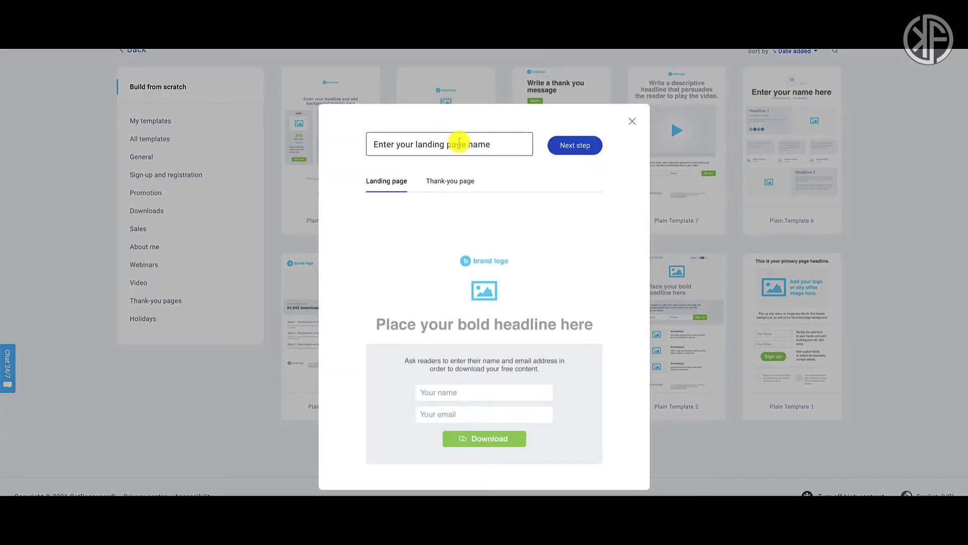
text(Free G)
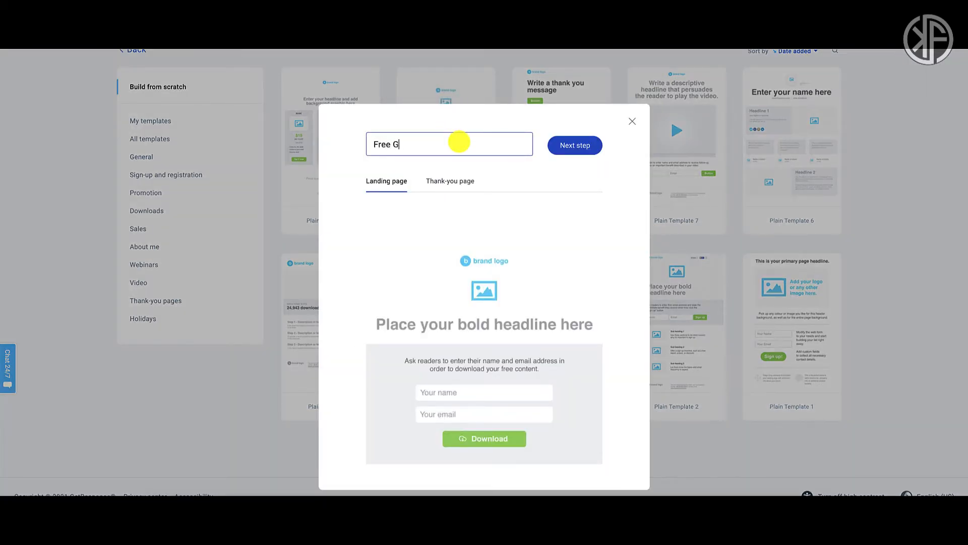
text(iveaway)
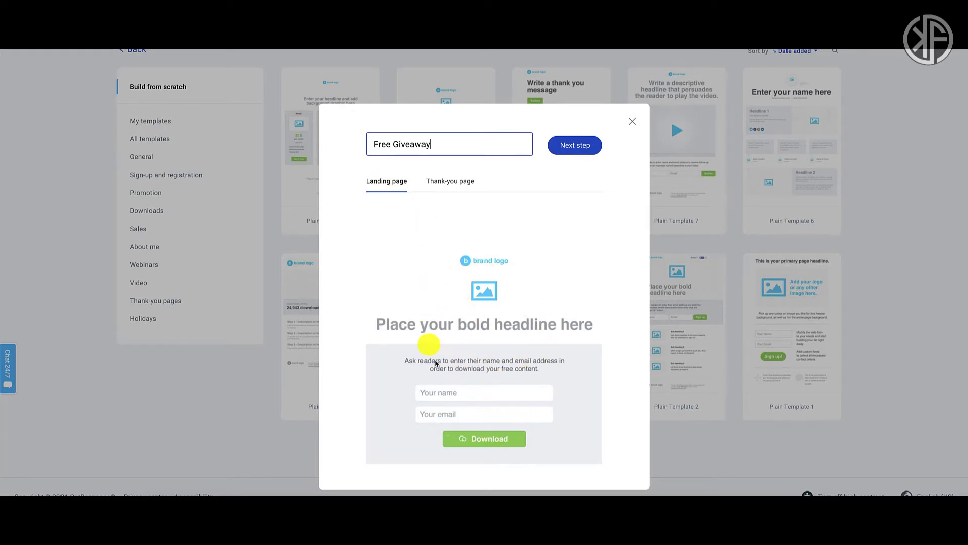
click(456, 181)
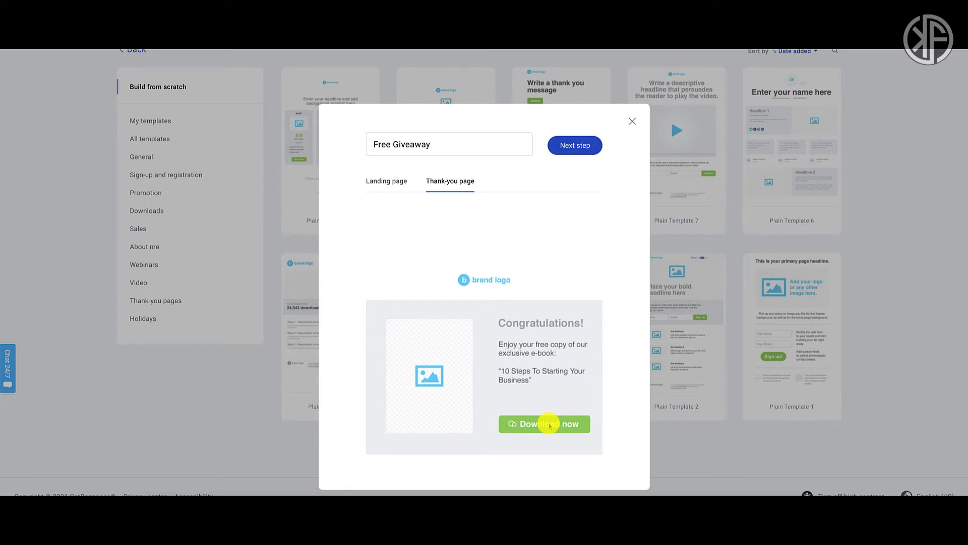
click(568, 151)
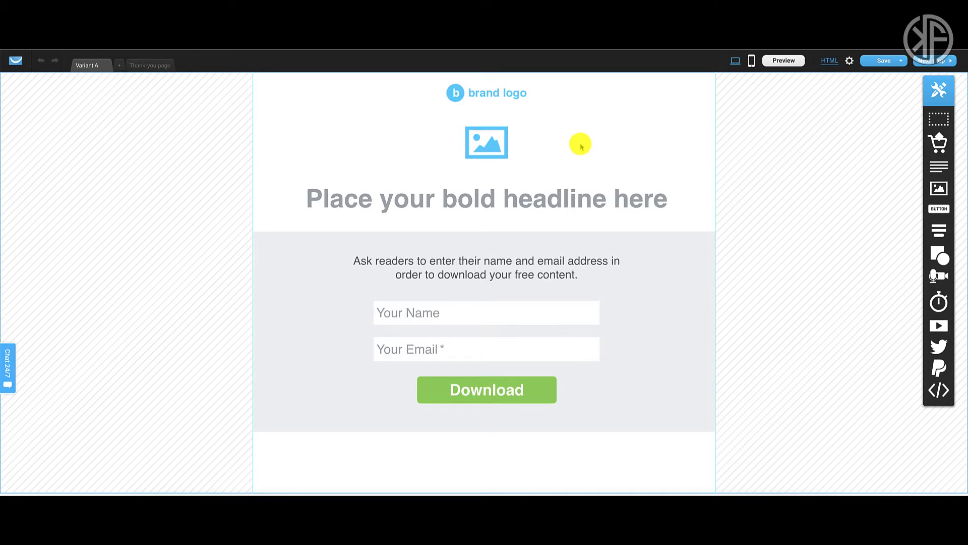
Delete the brand logo and the image placeholder above the headline.
click(490, 96)
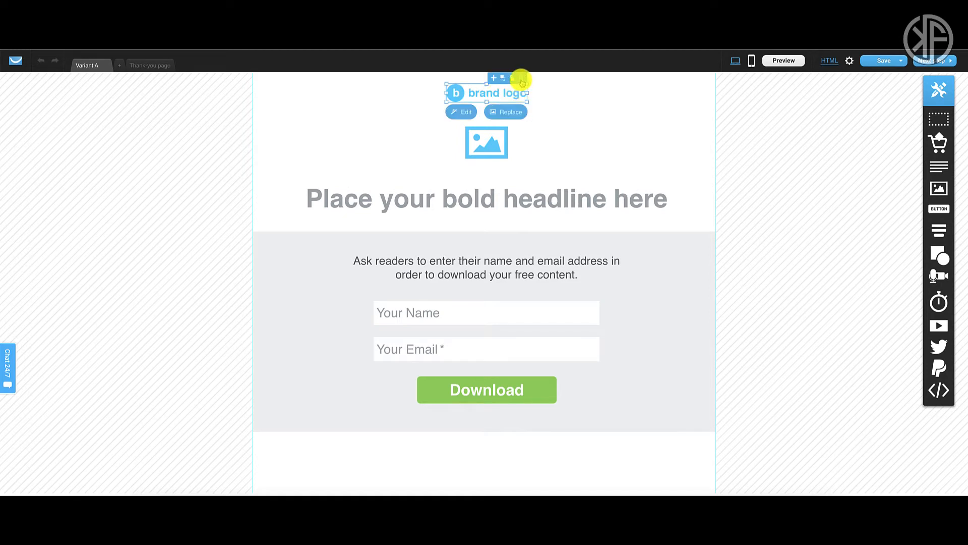
click(521, 77)
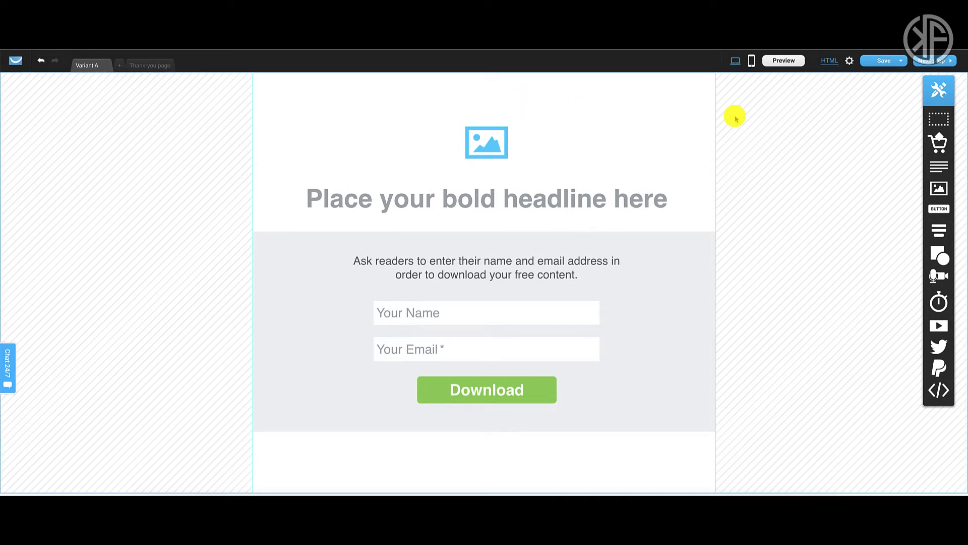
click(489, 148)
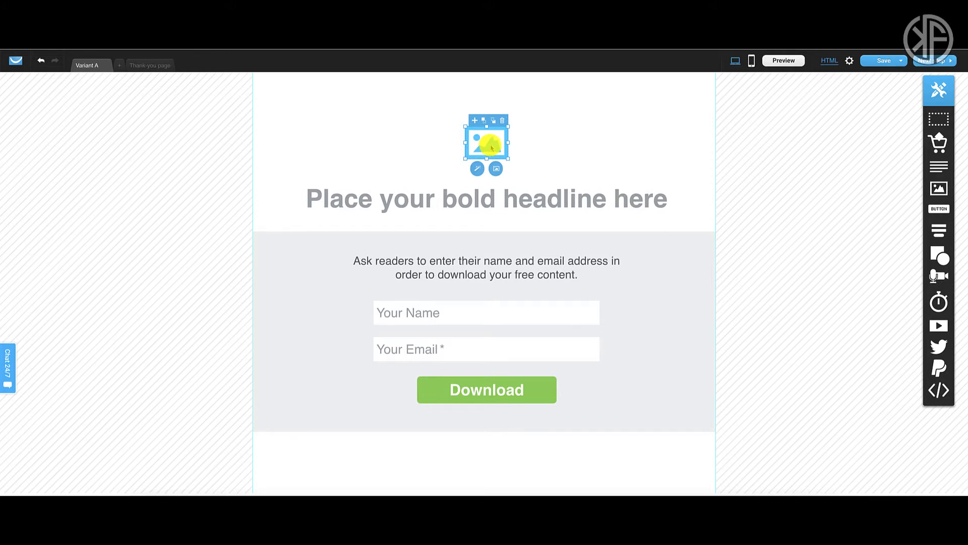
click(502, 120)
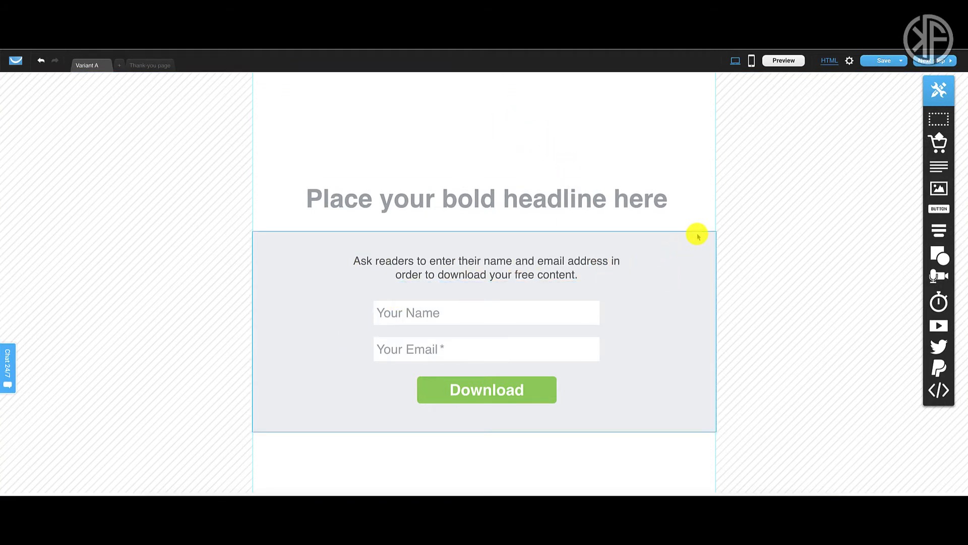
Delete the grey opt-in form section below the headline and move the headline up near the top of the page.
click(663, 240)
click(710, 238)
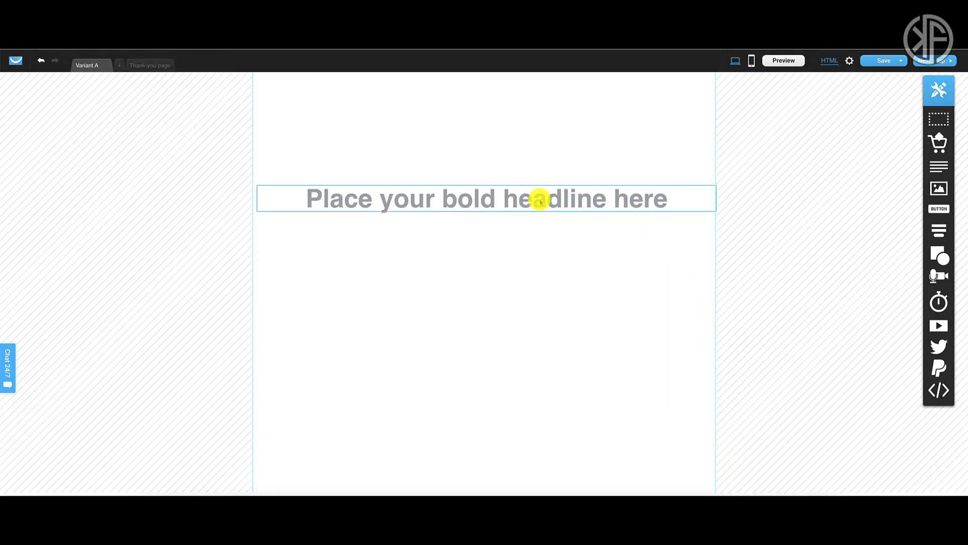
drag(540, 201, 535, 134)
Change the headline's text colour to black (#000000).
double_click(508, 133)
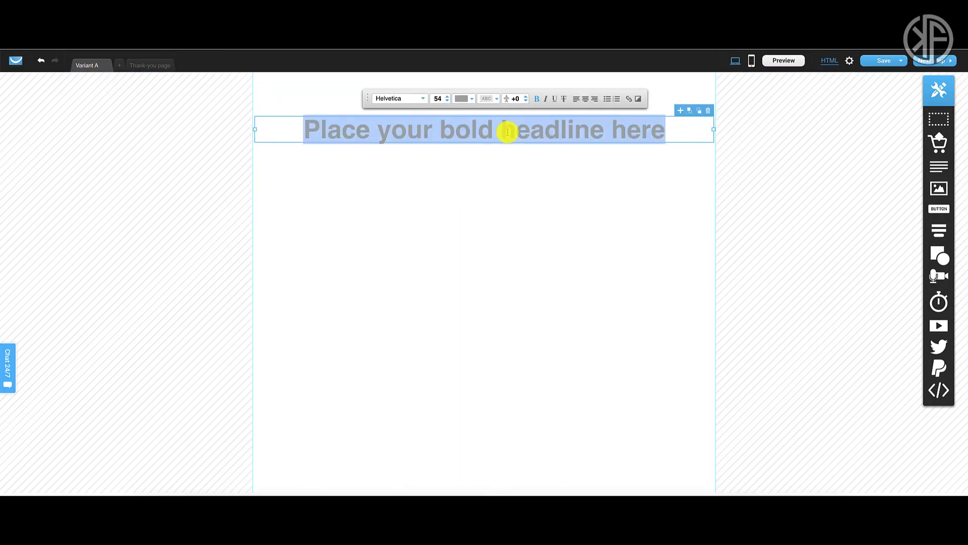
click(438, 99)
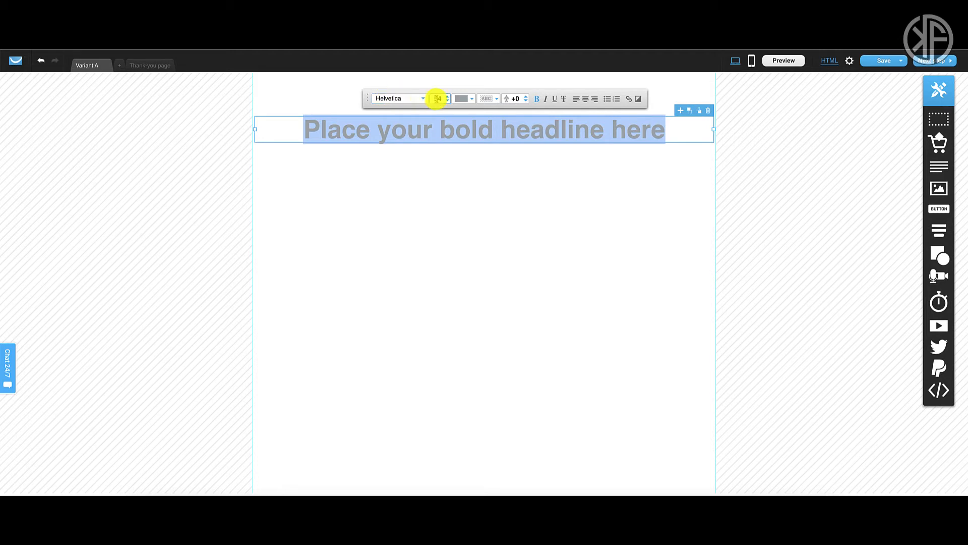
click(468, 98)
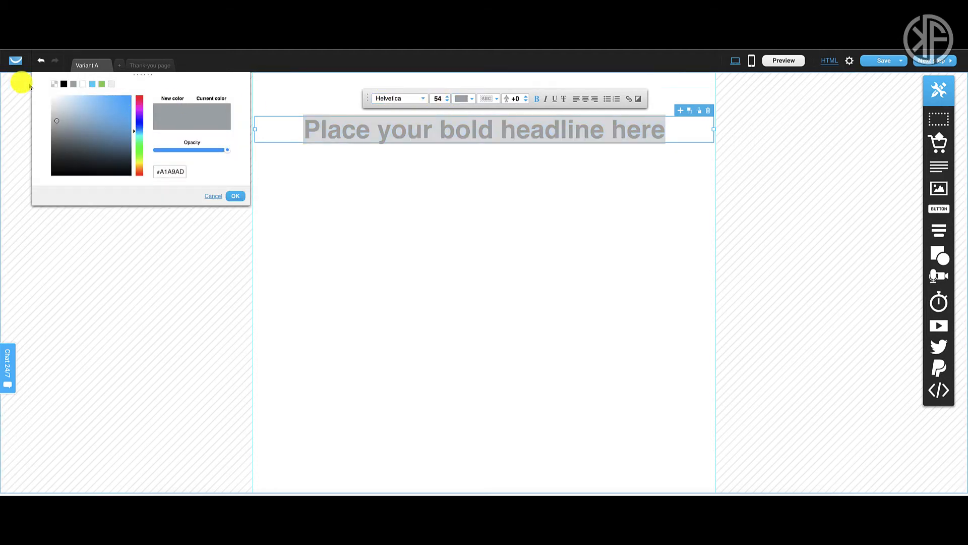
click(64, 84)
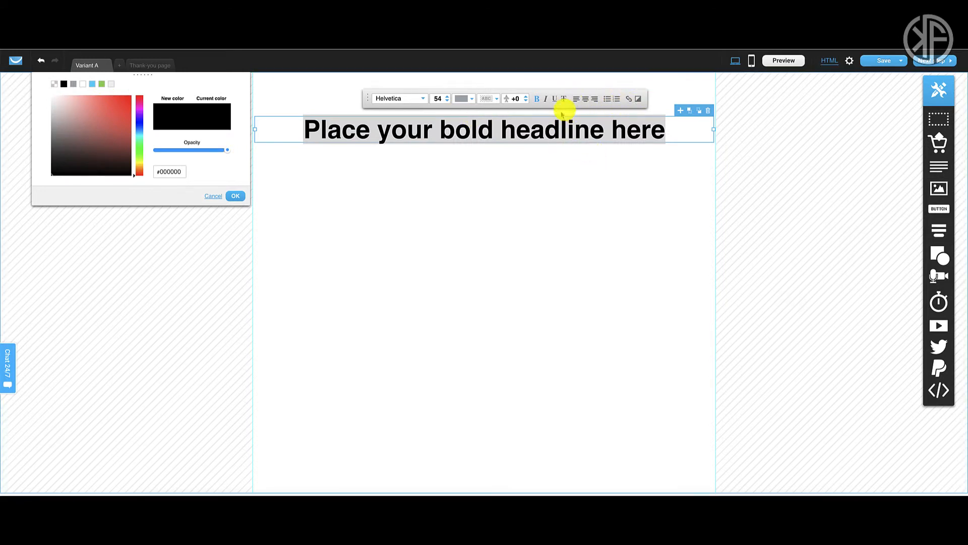
click(598, 162)
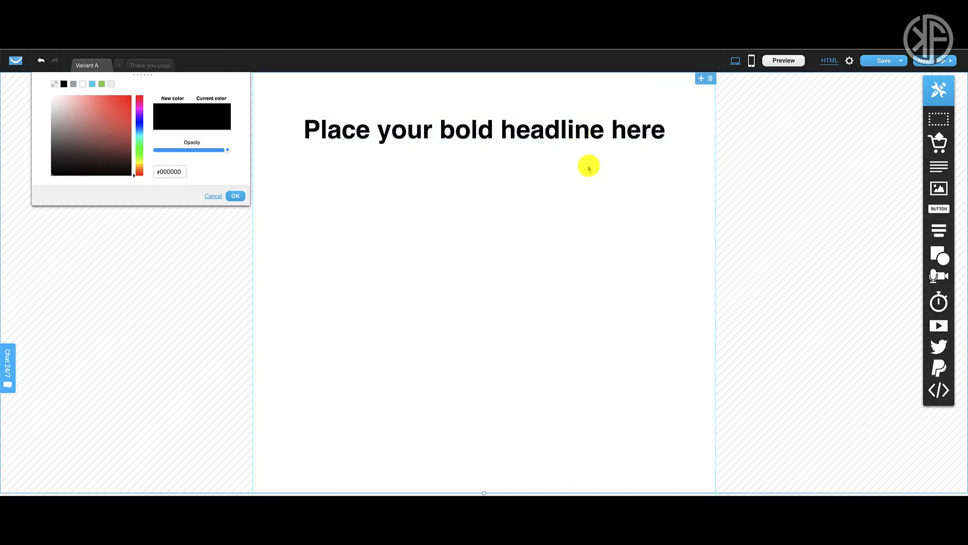
click(235, 195)
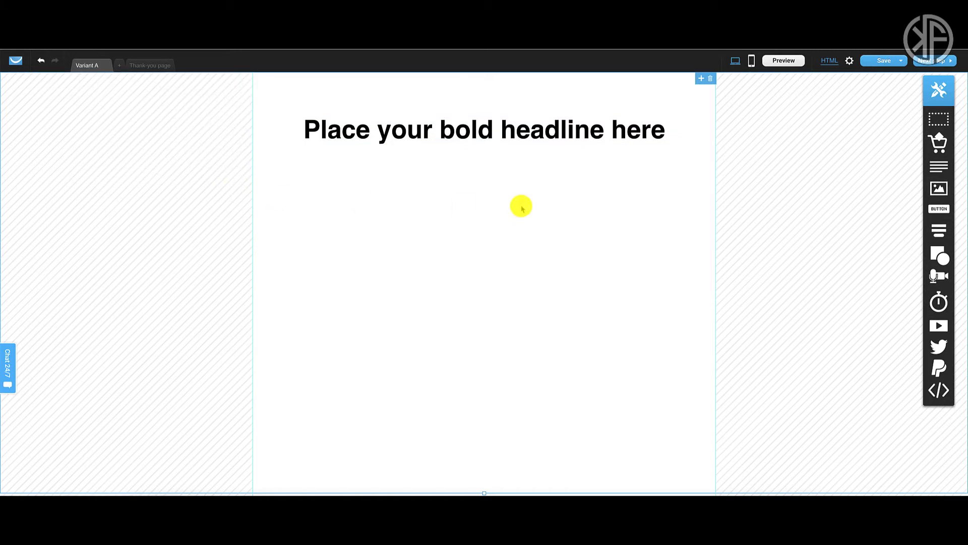
Replace the headline text with "7 Proven Ways to Grow Your Email List Fast!".
click(439, 134)
double_click(438, 134)
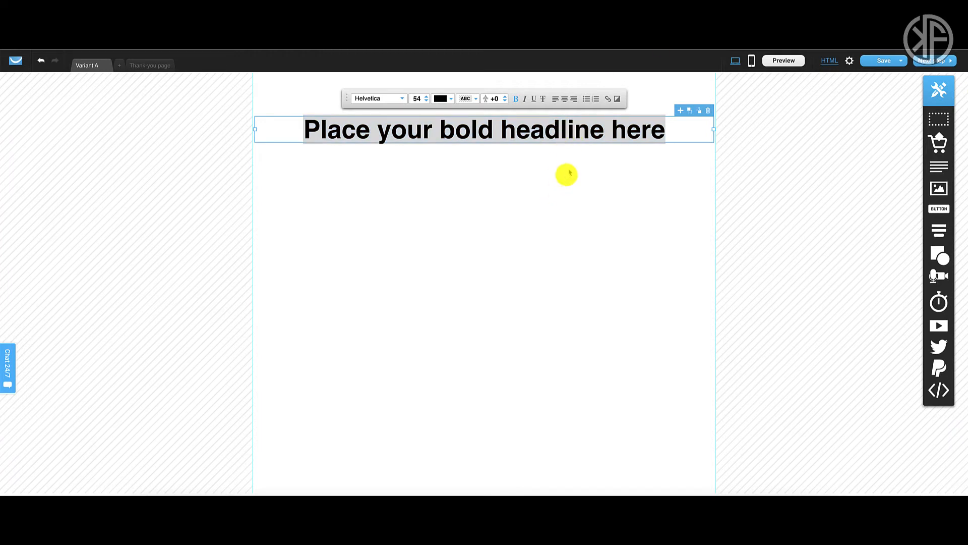
click(571, 133)
text(7 Proven Ways to Grow Your Email List Fast!)
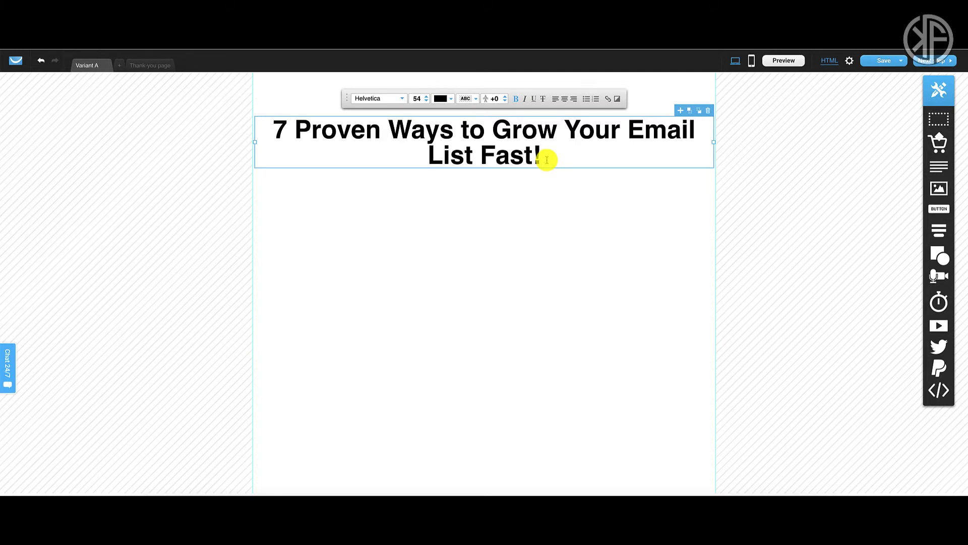
Set the whole headline's line spacing to +3 and its font size to 59.
drag(546, 160, 274, 128)
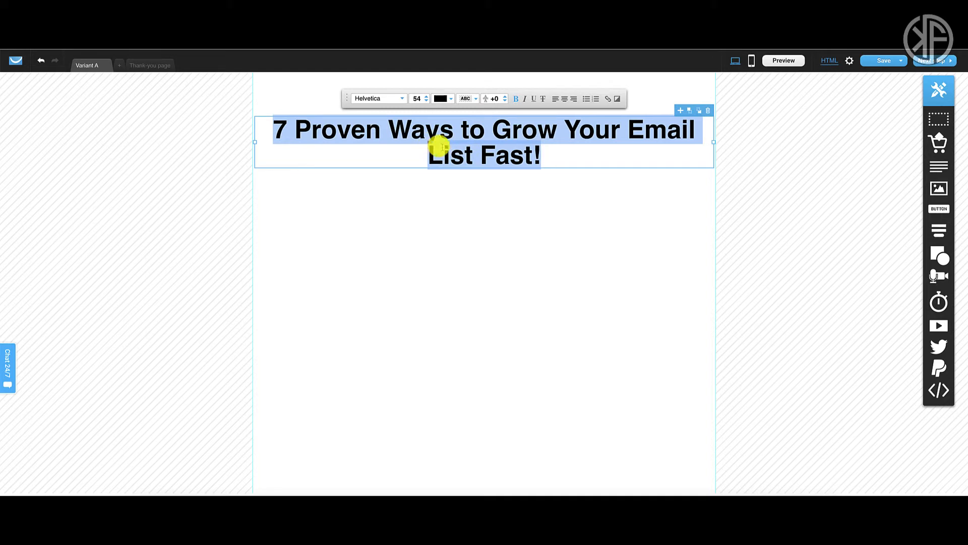
click(505, 96)
click(506, 96)
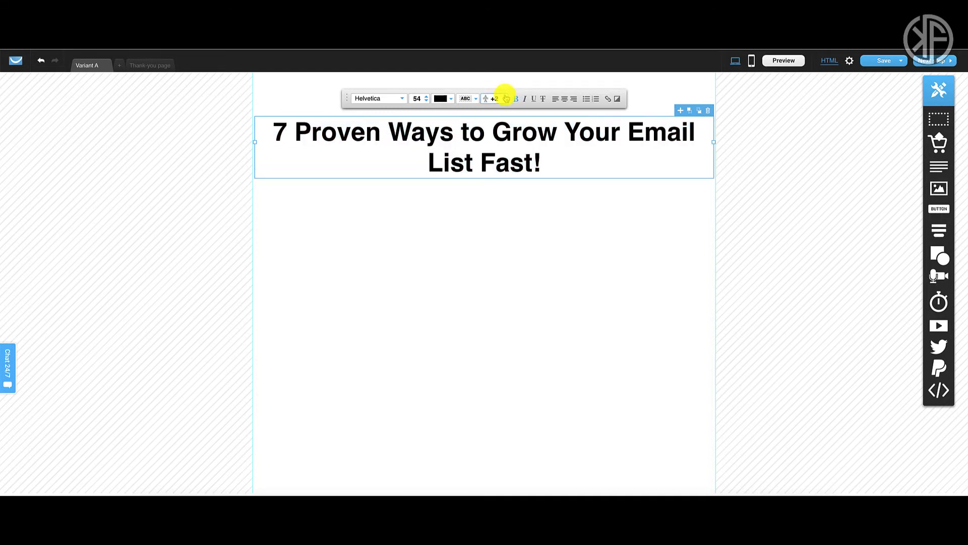
click(506, 96)
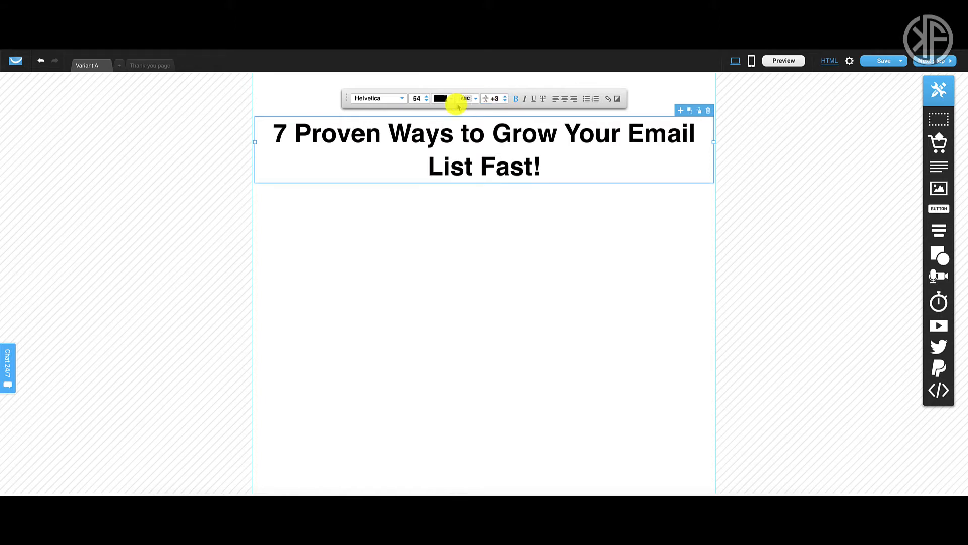
click(427, 96)
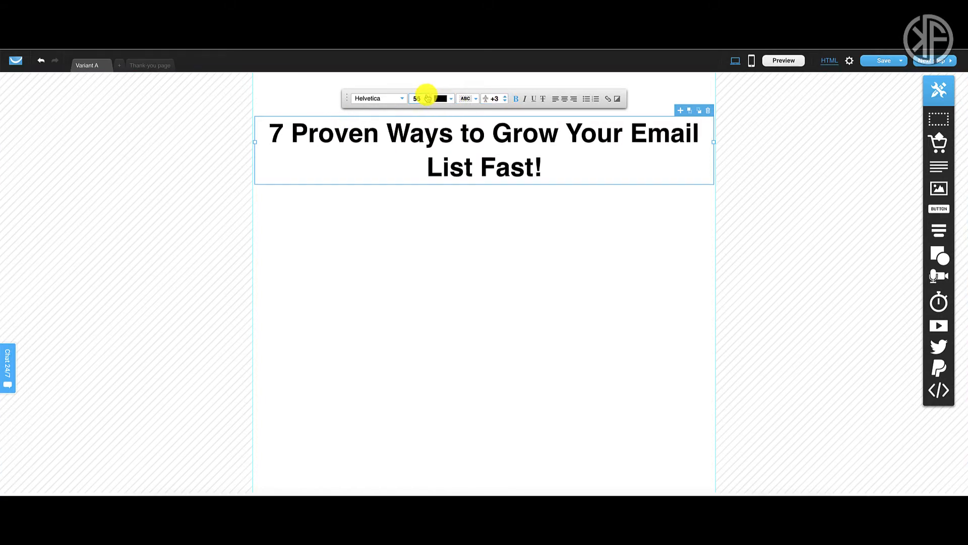
click(427, 96)
click(427, 96)
click(426, 96)
click(427, 96)
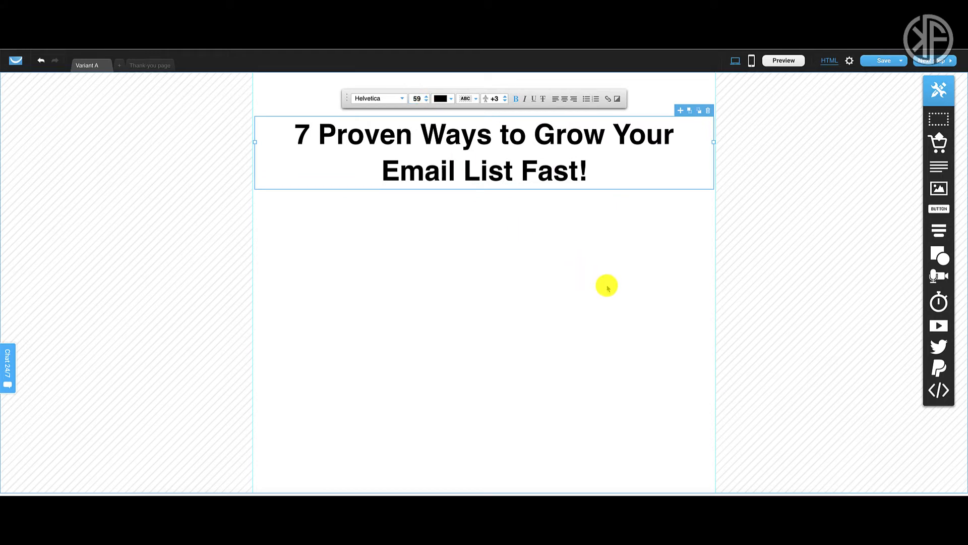
click(650, 260)
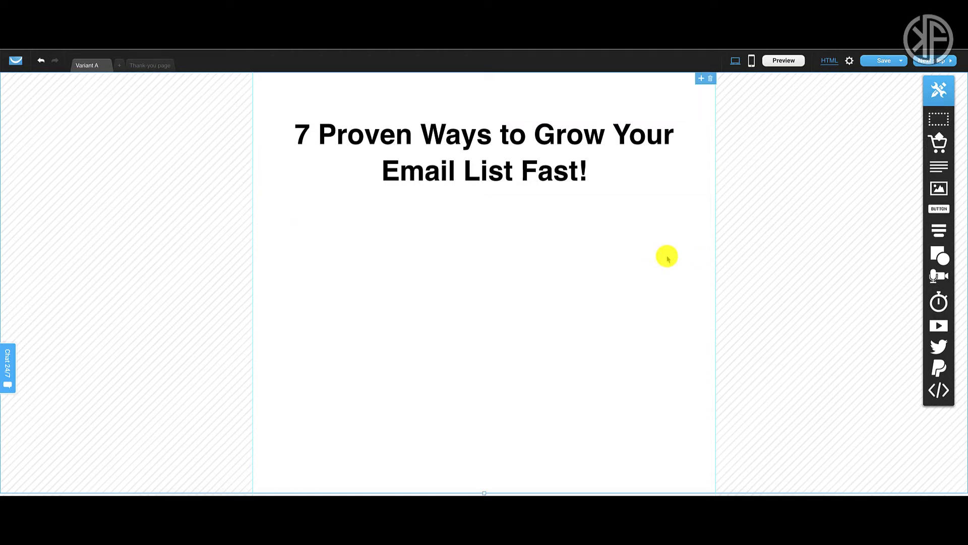
Add a static sign-up form below the headline on the right half of the page.
mouse_move(937, 231)
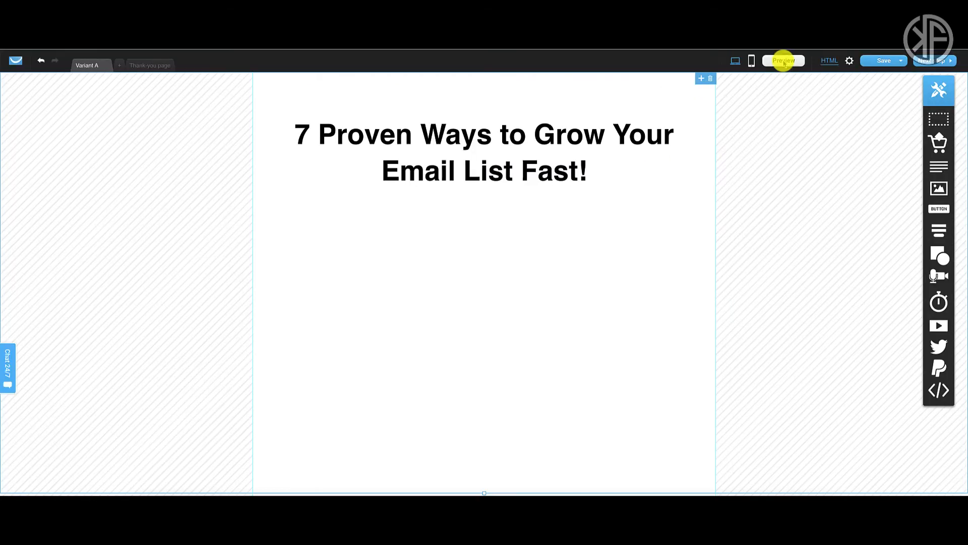
mouse_move(940, 232)
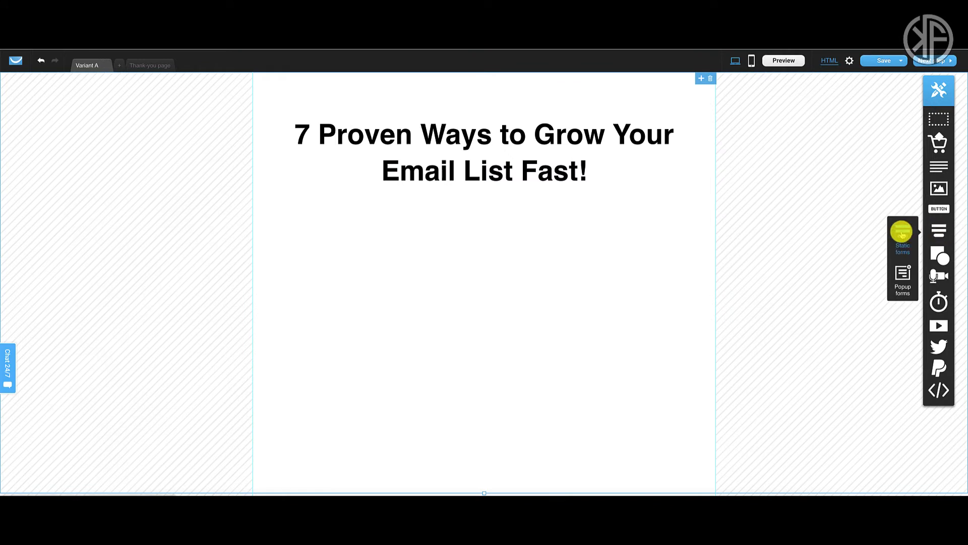
drag(902, 235, 575, 293)
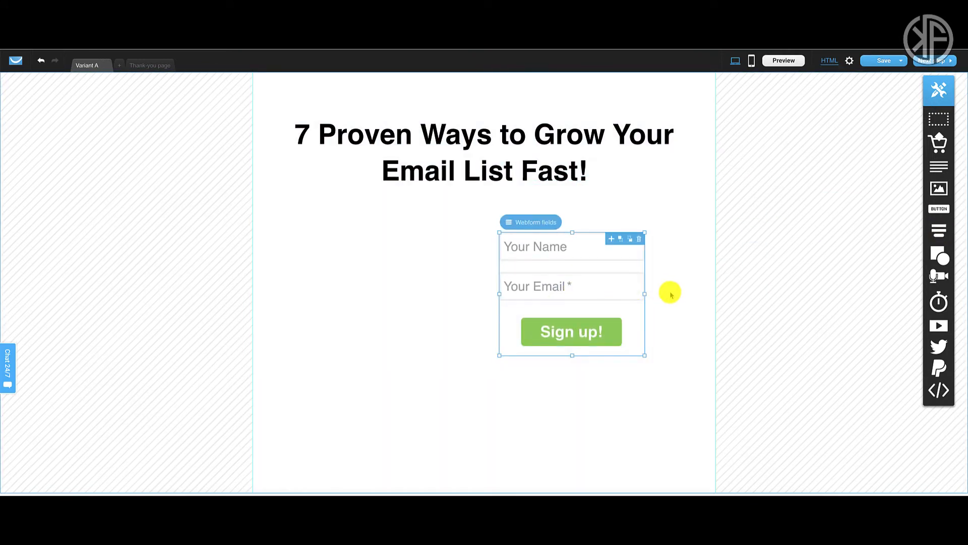
click(639, 320)
mouse_move(638, 320)
mouse_down()
mouse_move(654, 318)
mouse_move(646, 332)
mouse_up()
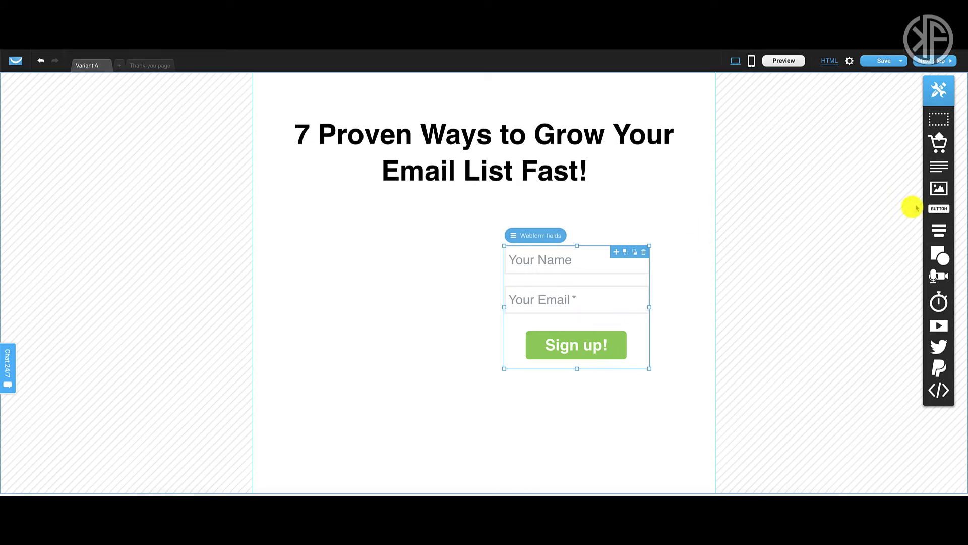
Add an enlarged placeholder image to the left of the form and shift the form right to leave a gap between them.
drag(936, 191, 373, 298)
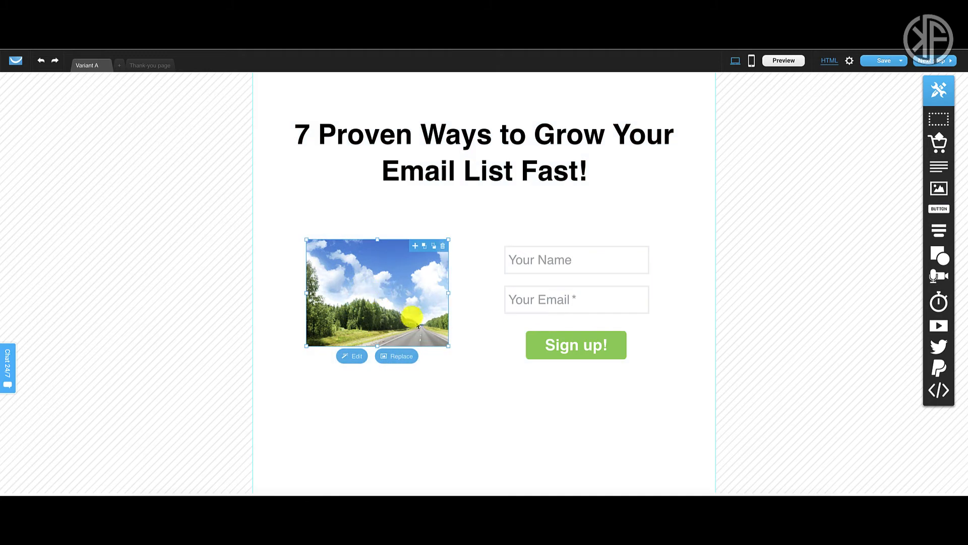
drag(445, 344, 503, 385)
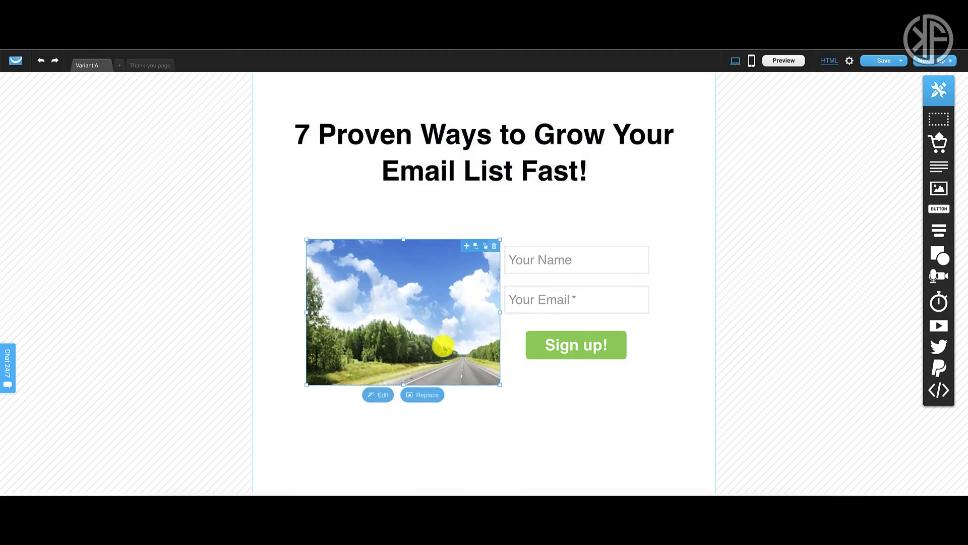
drag(432, 339, 426, 330)
click(598, 236)
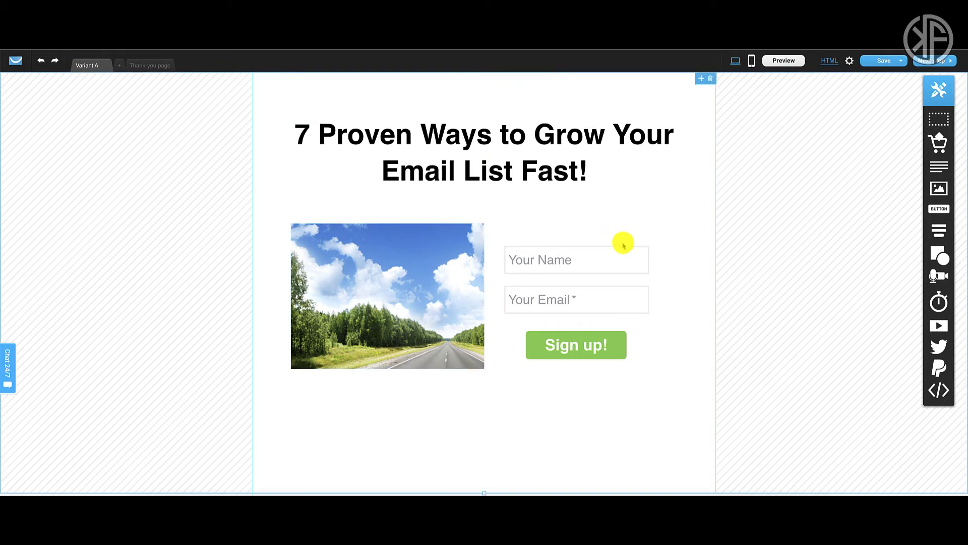
drag(642, 328, 665, 322)
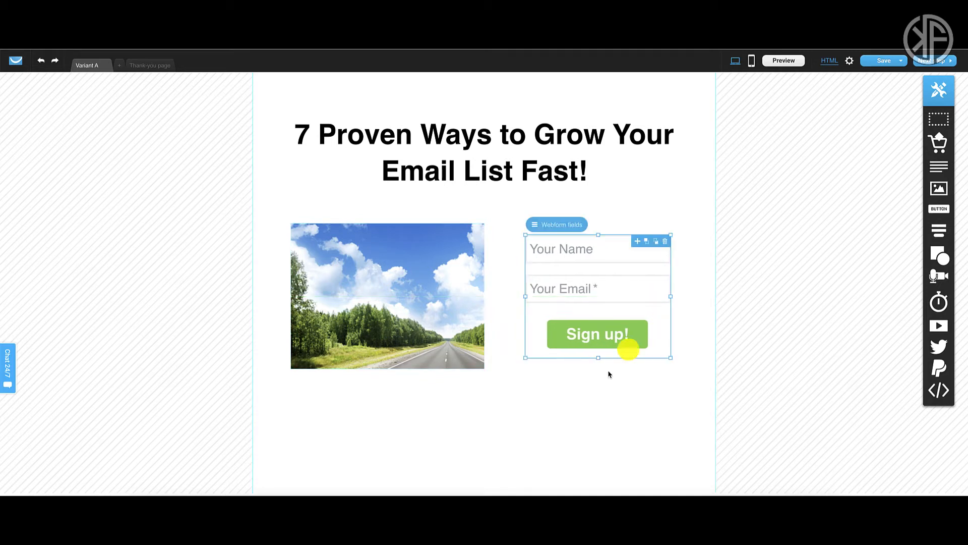
click(564, 423)
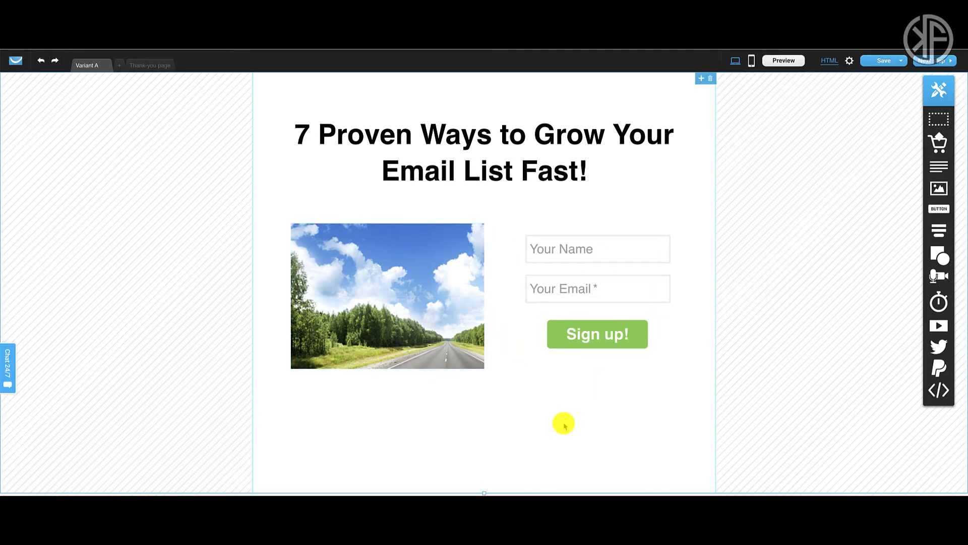
Start replacing the placeholder image and upload Lead Magnet.png to the Main folder.
click(424, 315)
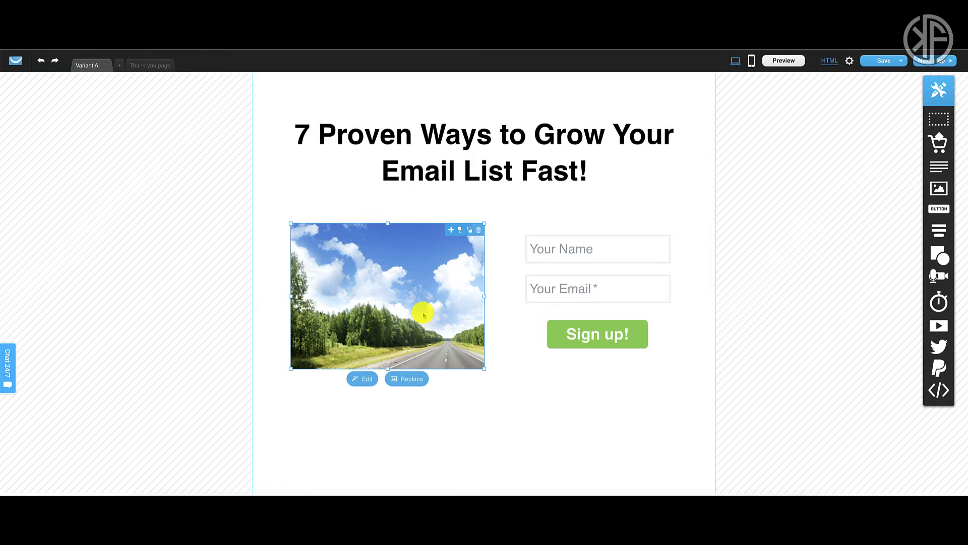
click(409, 382)
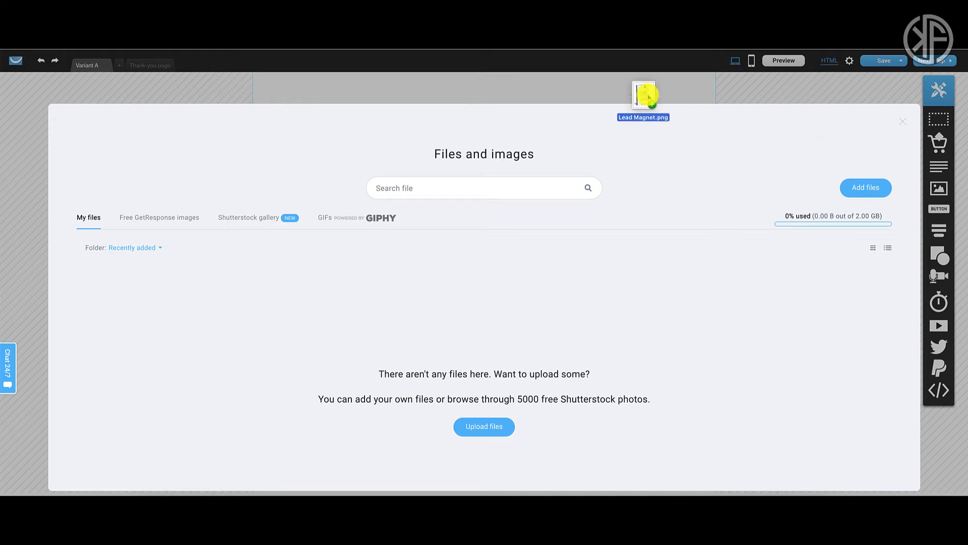
drag(645, 95, 522, 291)
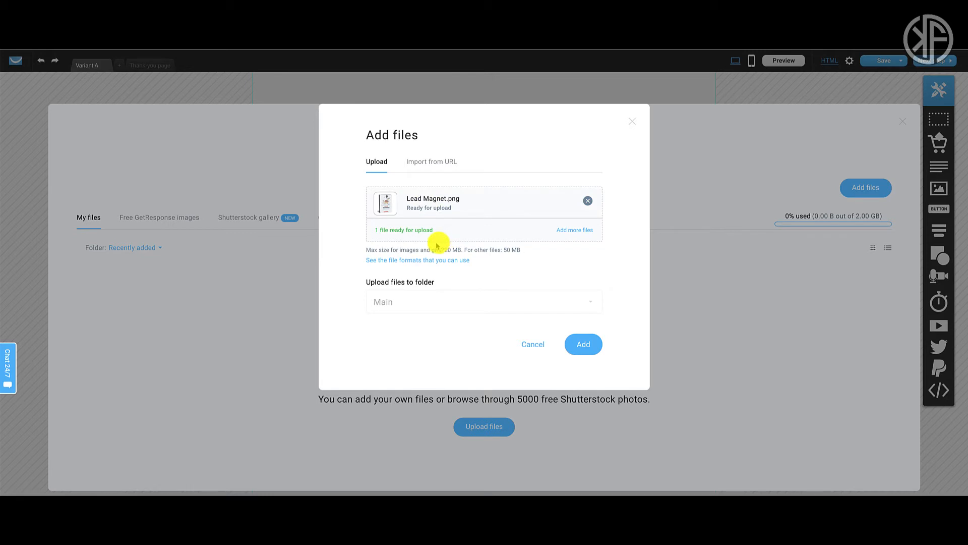
click(585, 343)
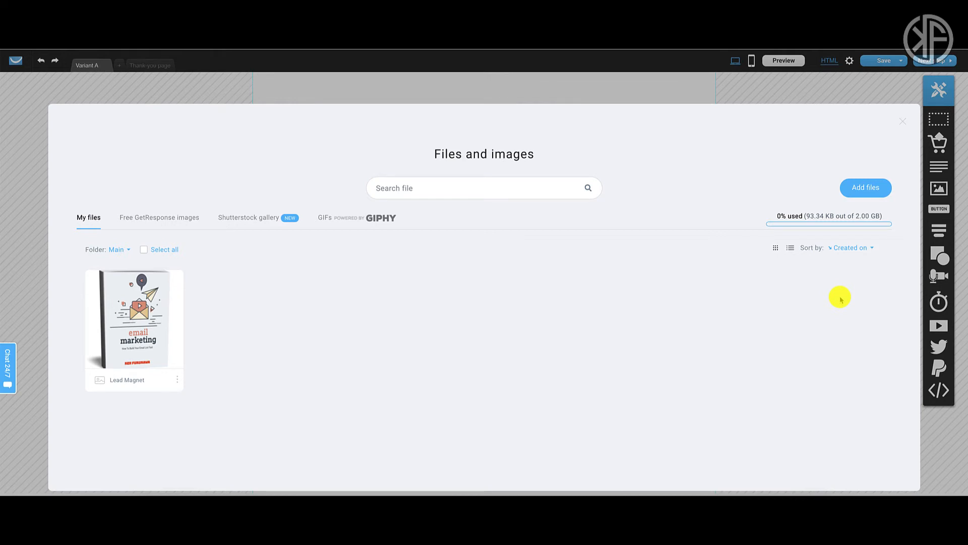
Look up "tiny" in a new browser tab.
key(super+t)
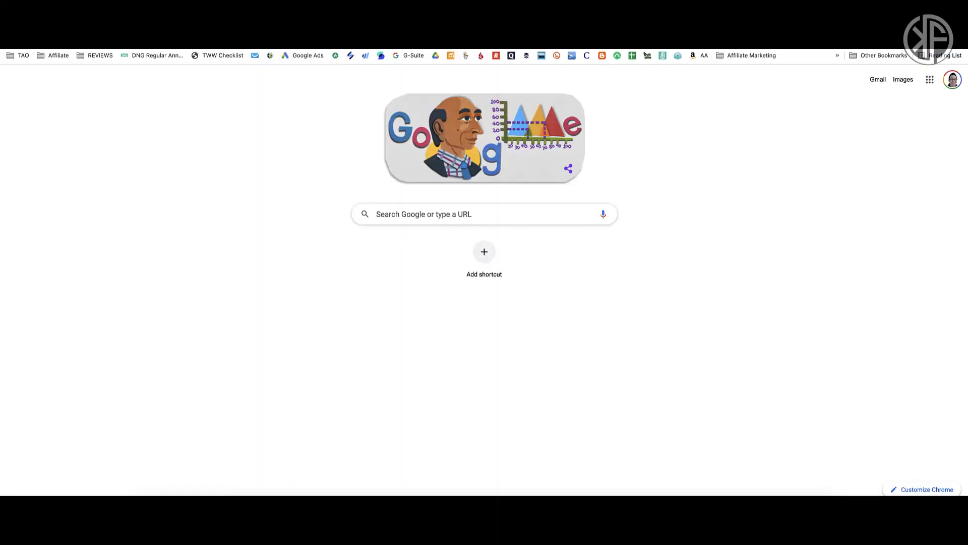
text(tiny)
key(Return)
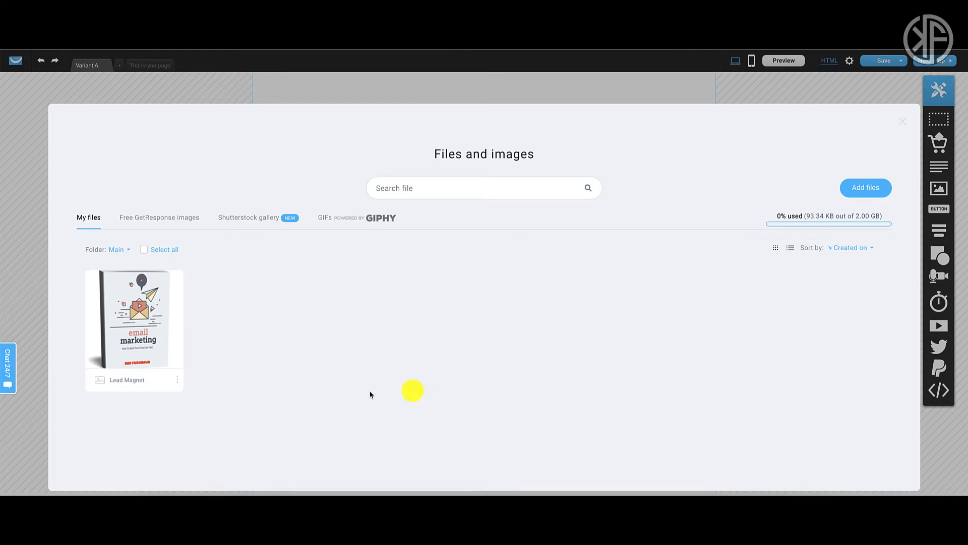
Place the uploaded Lead Magnet image on the page and scale the book down inside its frame.
mouse_move(152, 320)
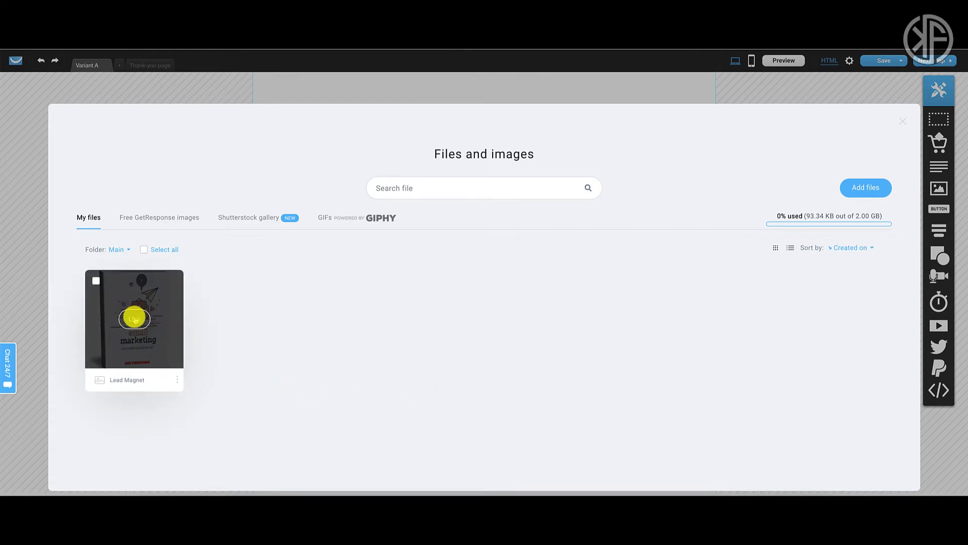
click(134, 319)
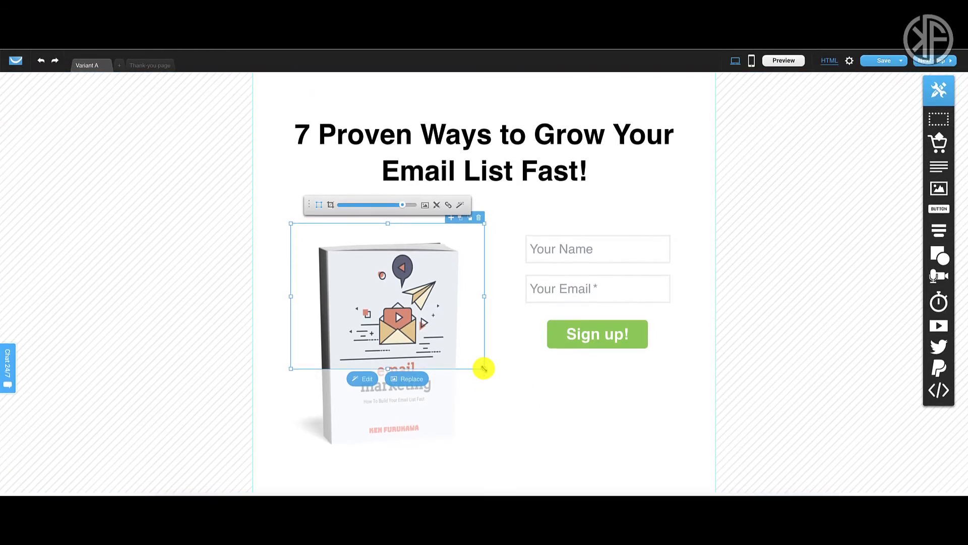
drag(484, 369, 478, 404)
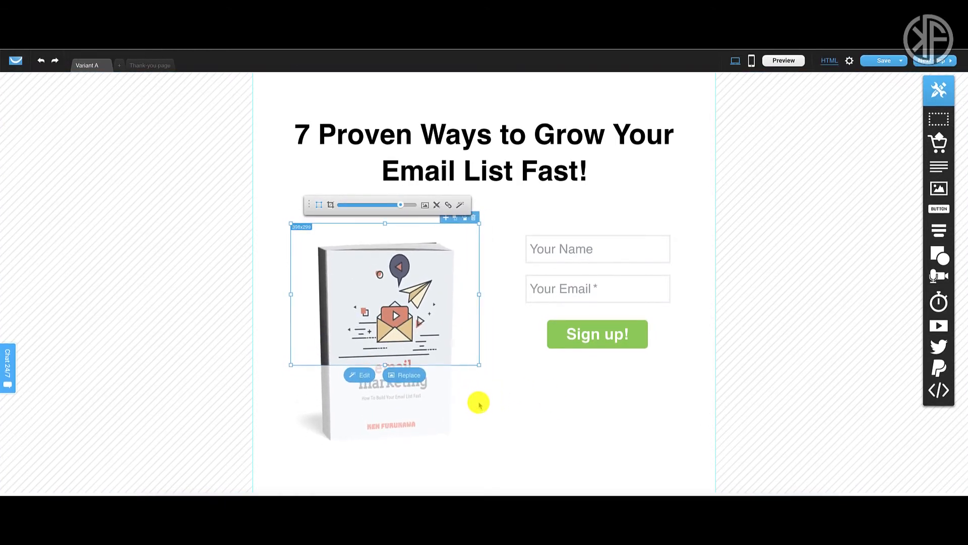
click(397, 205)
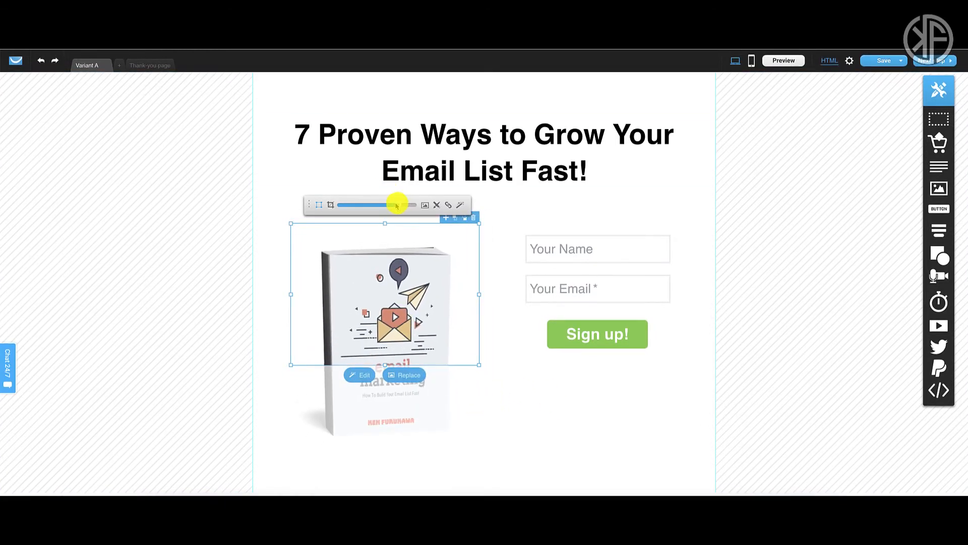
mouse_move(397, 204)
mouse_down()
mouse_move(374, 205)
mouse_move(385, 204)
mouse_up()
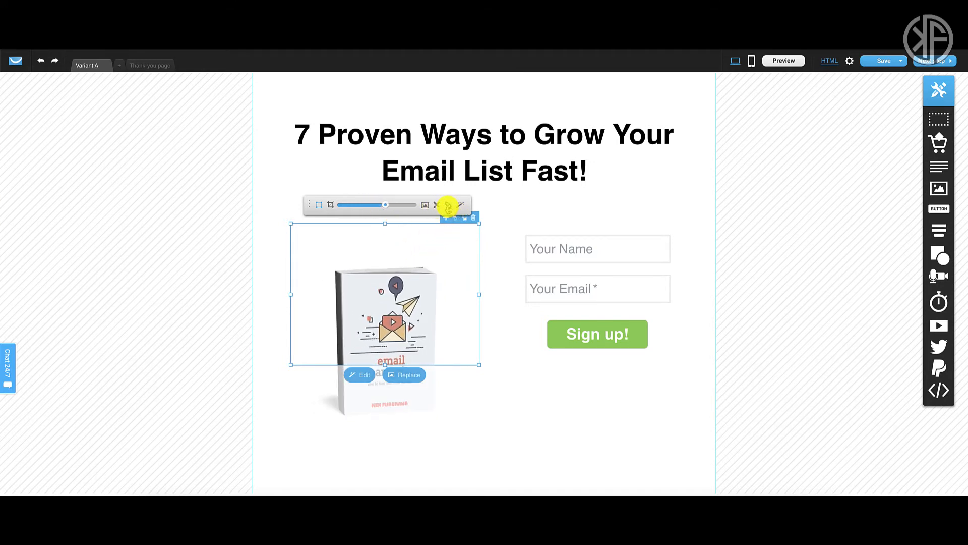
Crop the image frame on all four sides so it closely encloses the whole book cover.
click(330, 204)
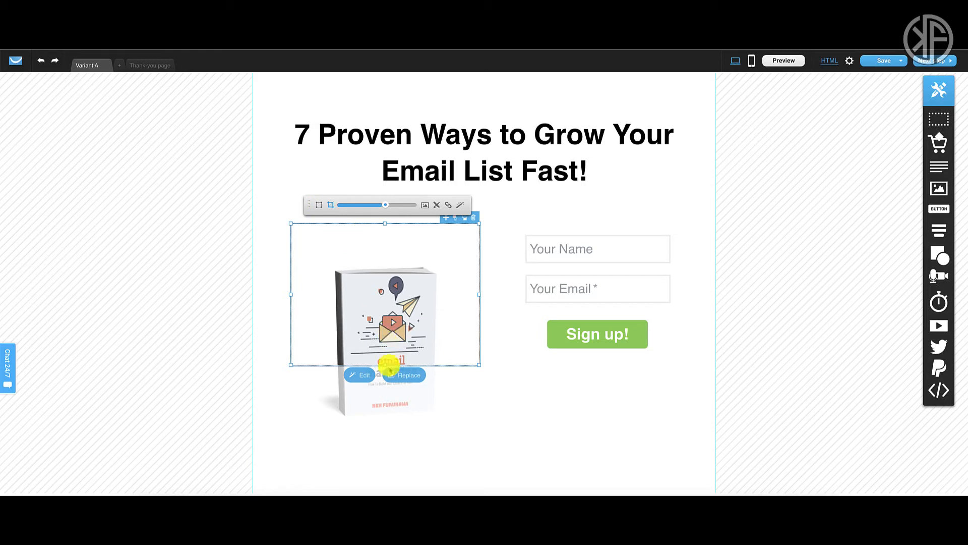
drag(384, 363, 385, 430)
drag(385, 222, 388, 257)
drag(479, 341, 452, 341)
drag(291, 343, 324, 345)
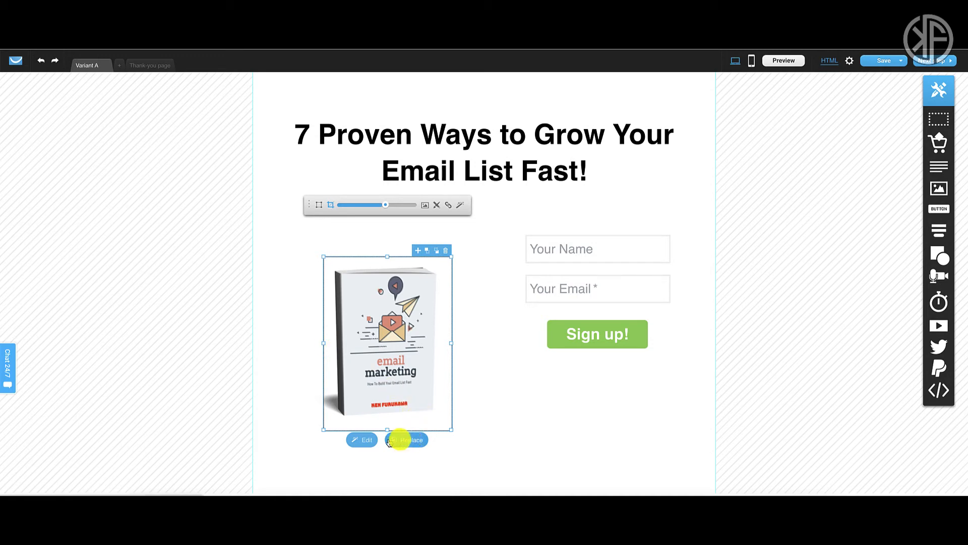
Move the book image up under the headline and enlarge it proportionally.
click(504, 437)
drag(409, 332, 414, 292)
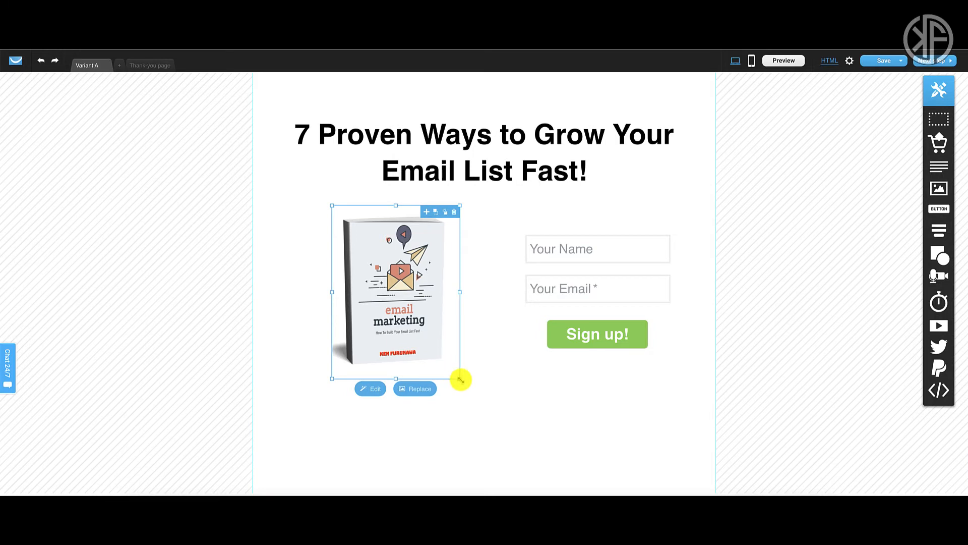
drag(460, 378, 502, 406)
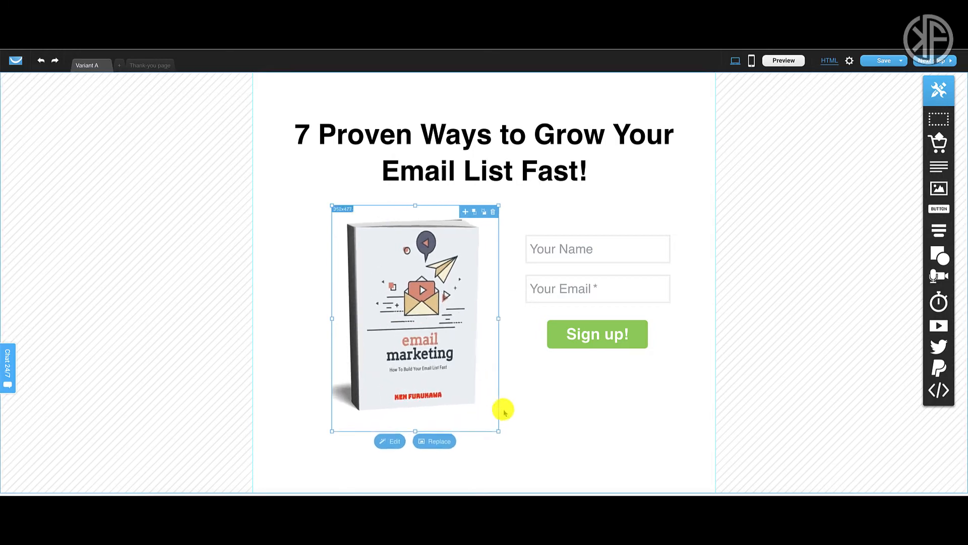
Shift the book image left and centre the sign-up form vertically beside it with a 54 px gap.
click(411, 368)
drag(648, 315, 636, 340)
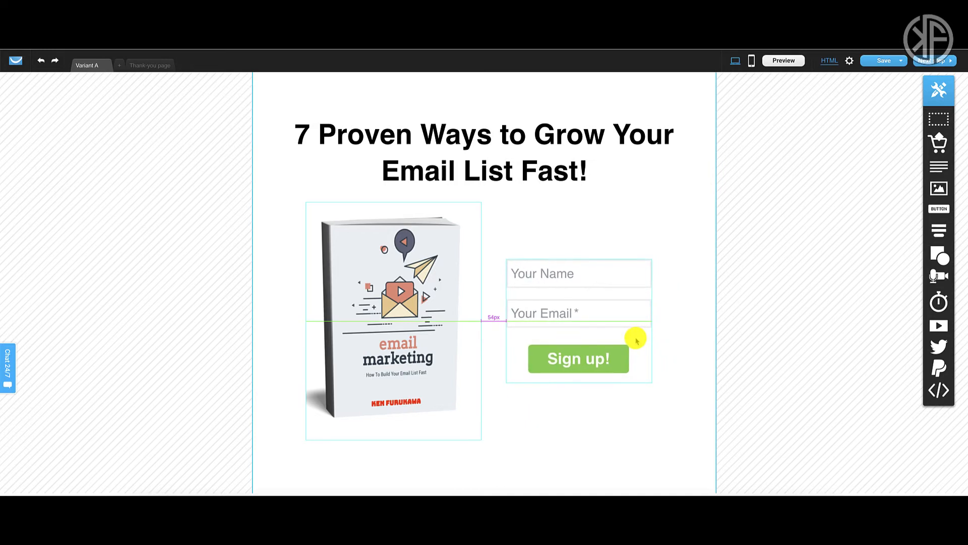
click(682, 276)
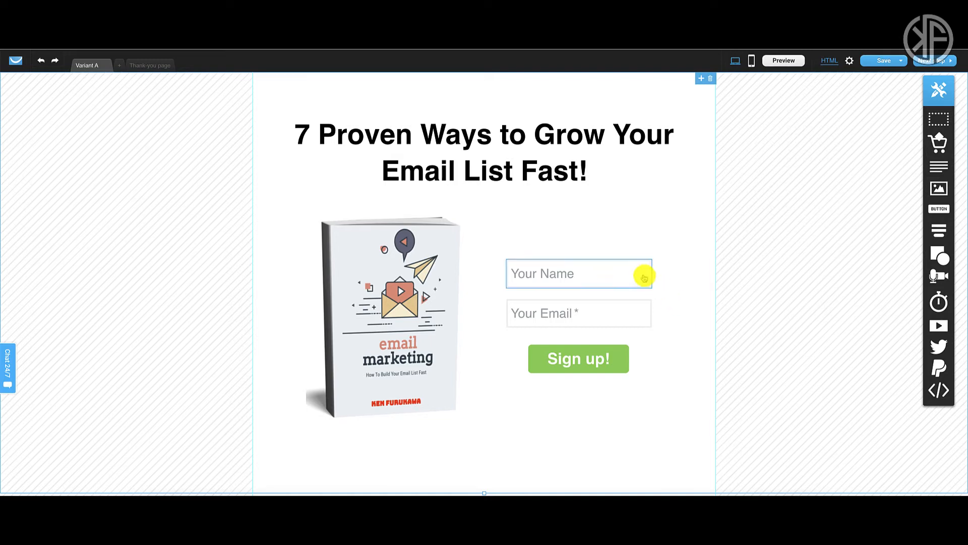
Open the sign-up form's field selection and review the available custom fields.
click(647, 338)
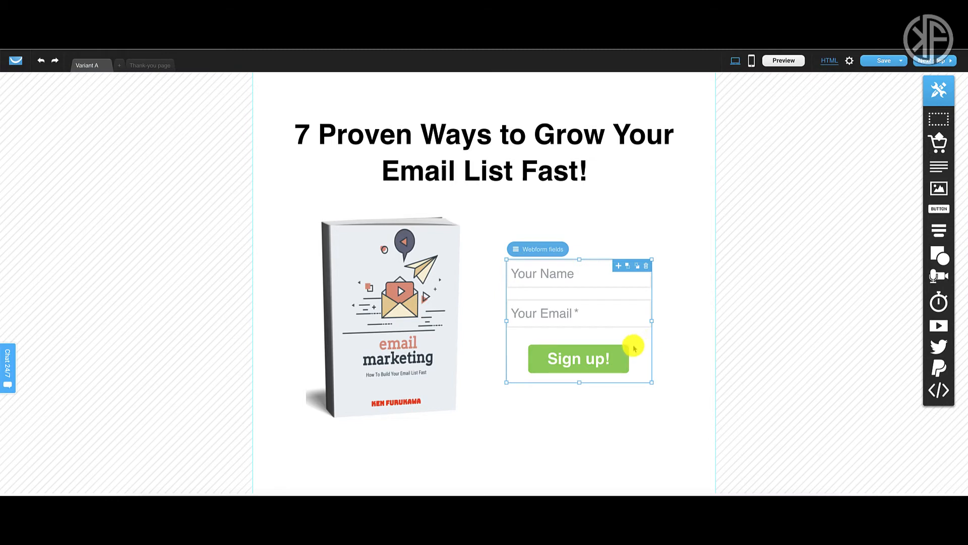
click(544, 250)
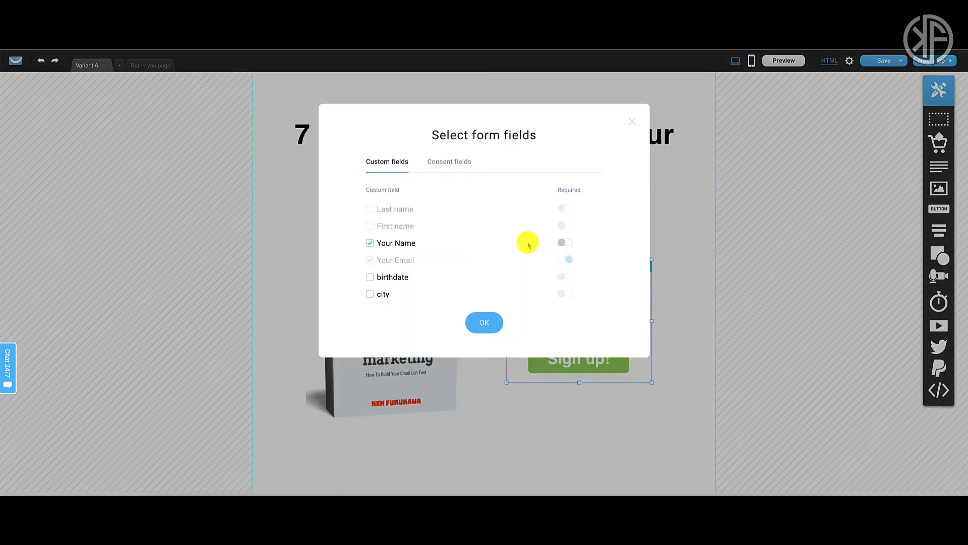
scroll(505, 233, down, 2)
scroll(504, 232, up, 2)
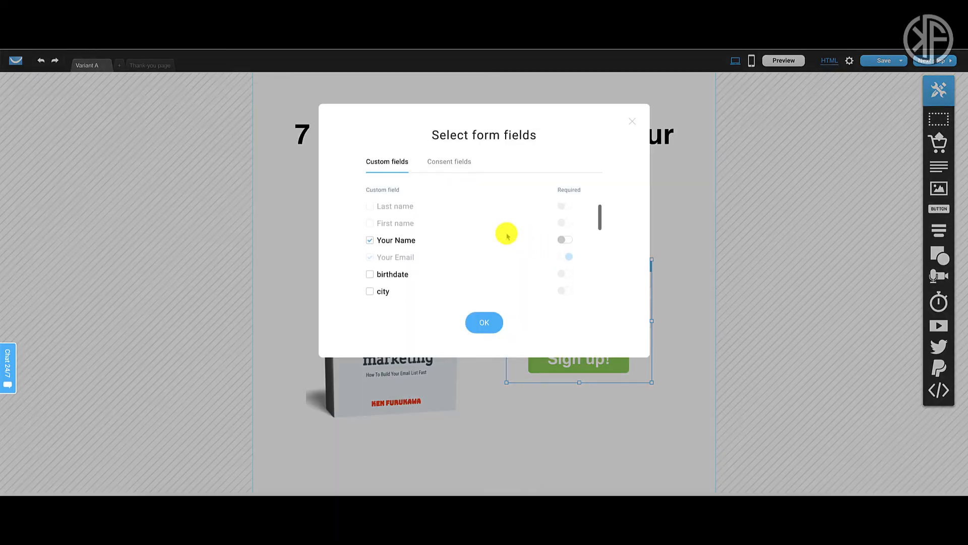
scroll(426, 262, down, 3)
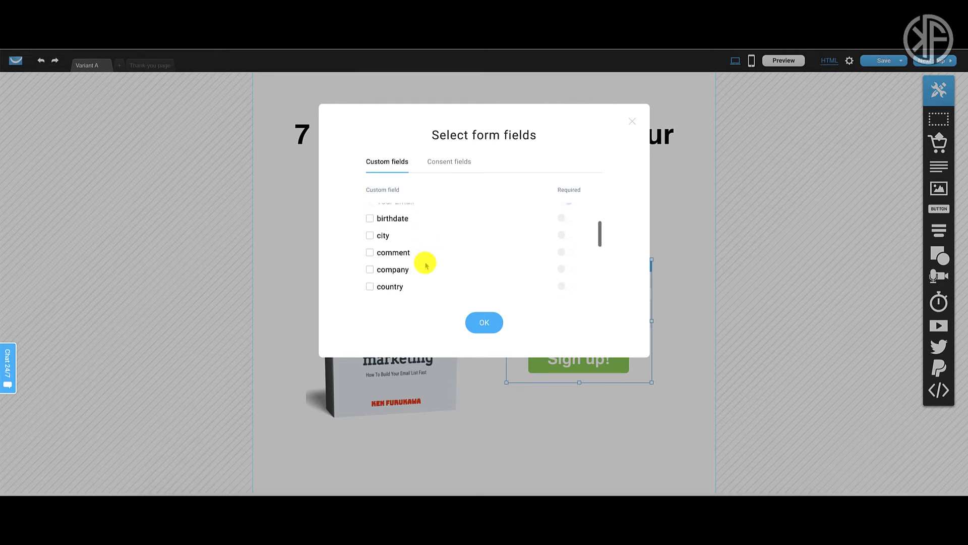
scroll(426, 263, down, 5)
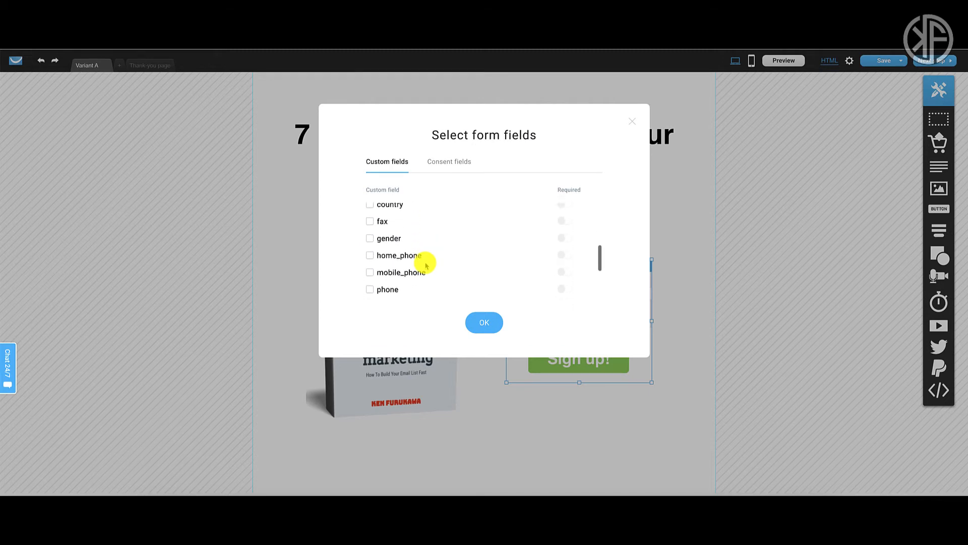
scroll(426, 263, down, 3)
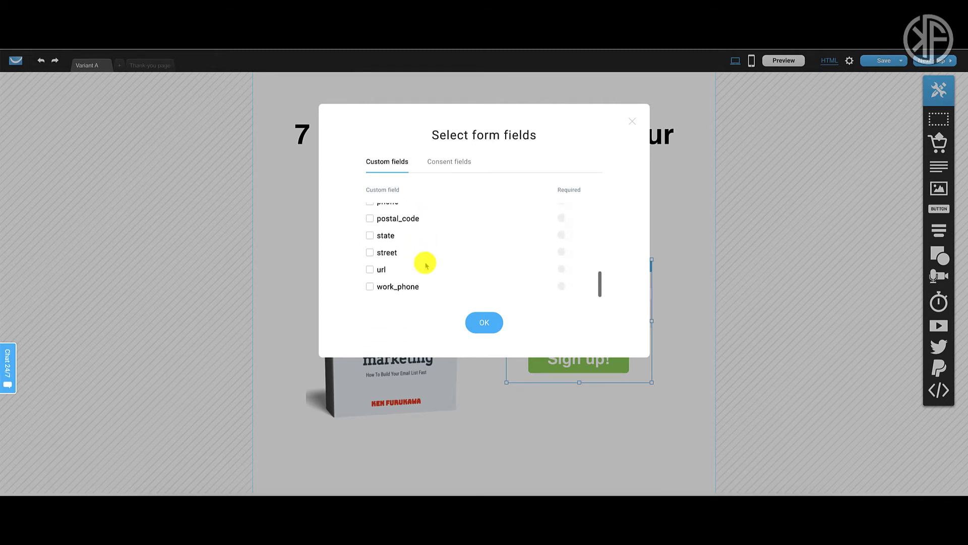
scroll(426, 263, up, 6)
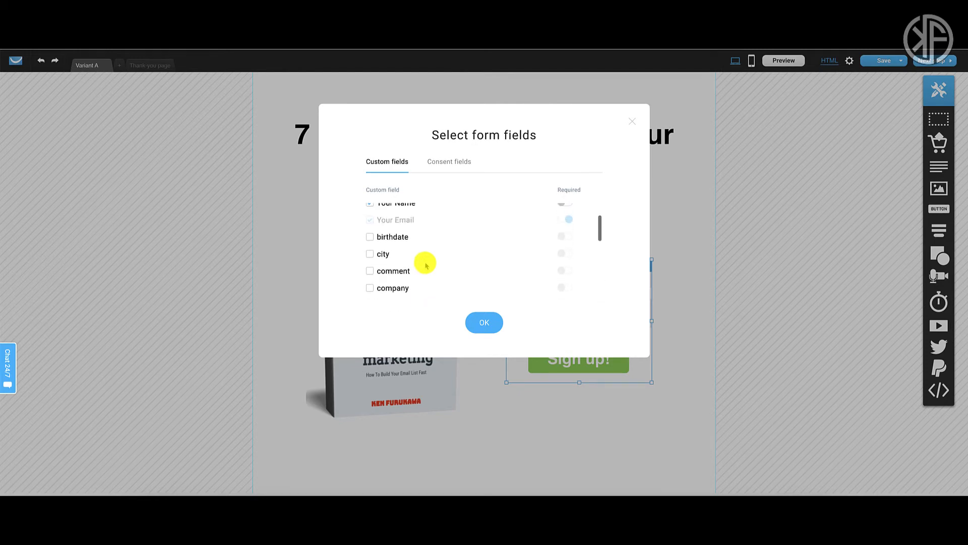
scroll(426, 263, up, 2)
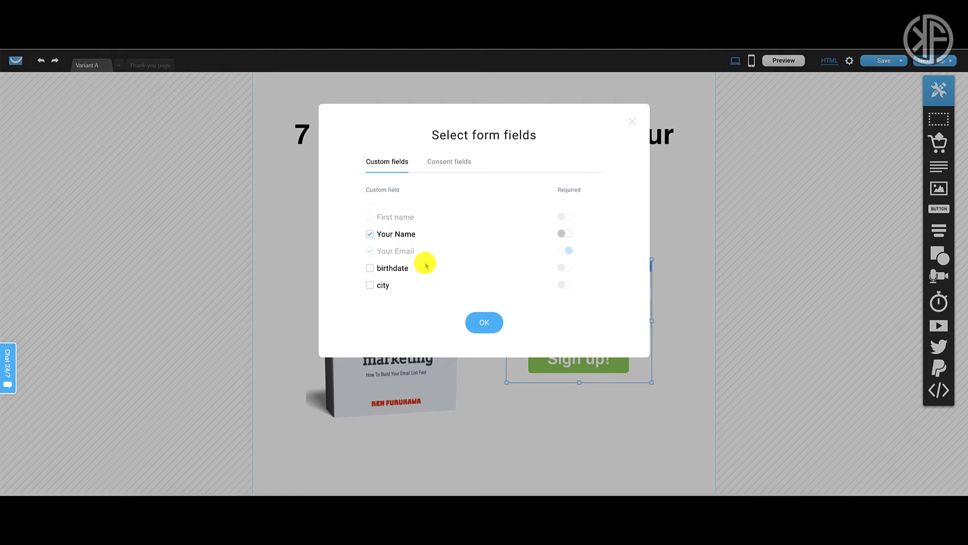
Add the GDPR Consent Box to the form as a required consent field.
click(450, 165)
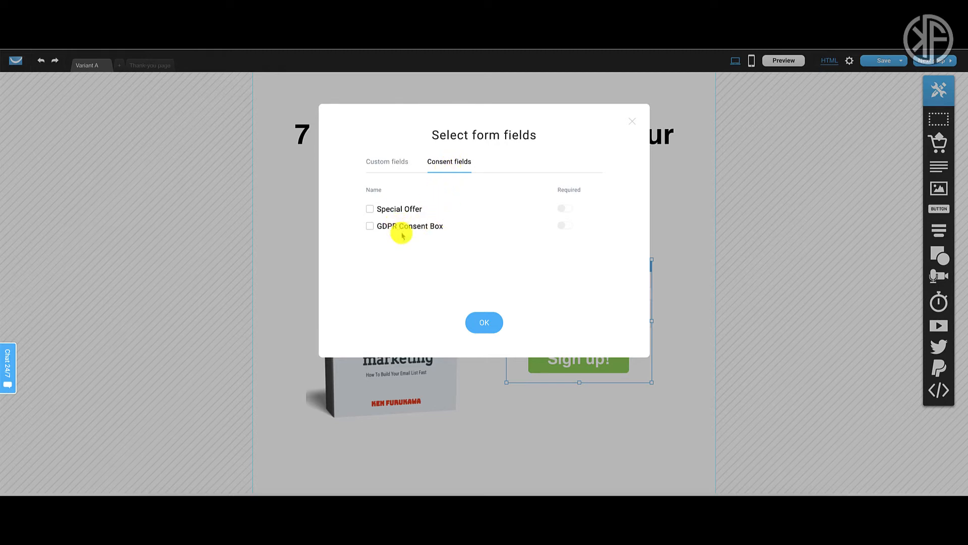
click(371, 226)
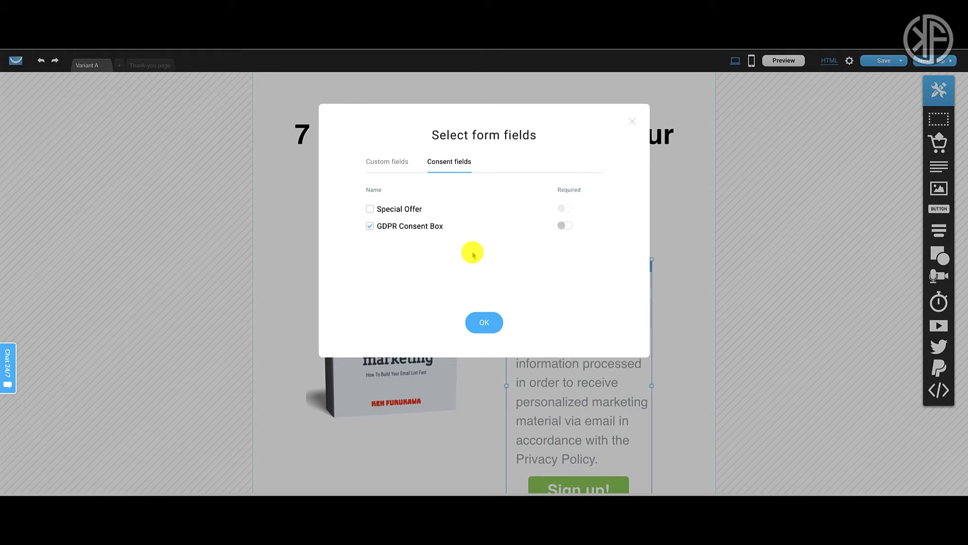
click(566, 226)
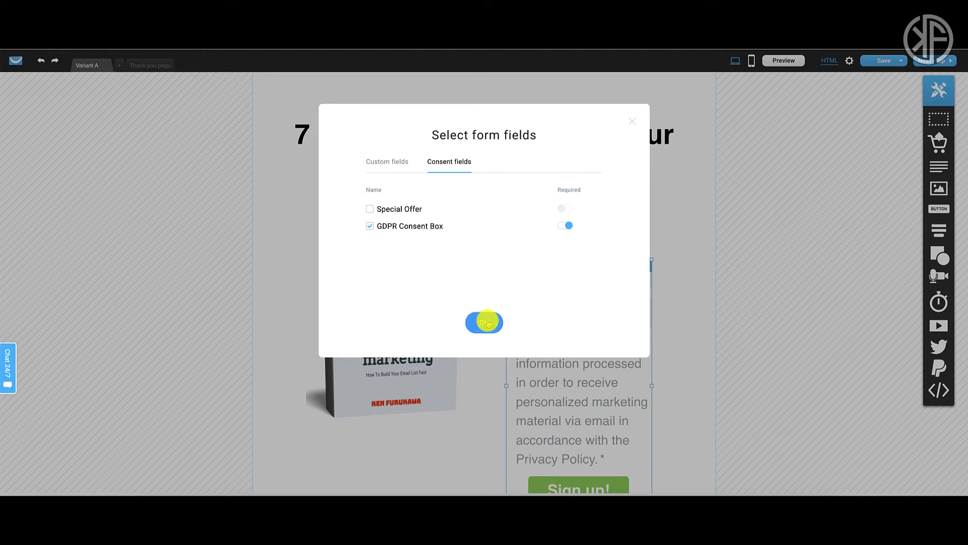
click(484, 323)
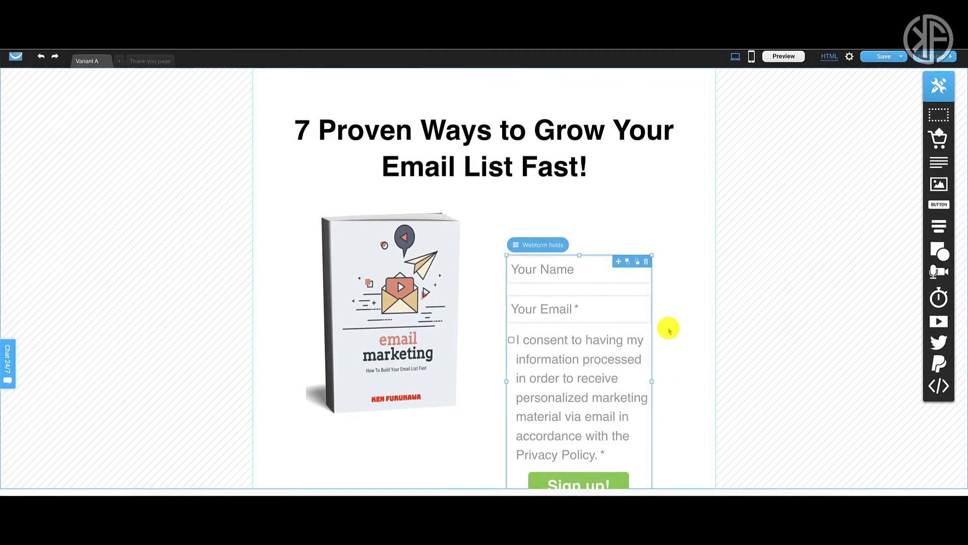
Reduce the font size of the form's consent text to 14.
click(597, 447)
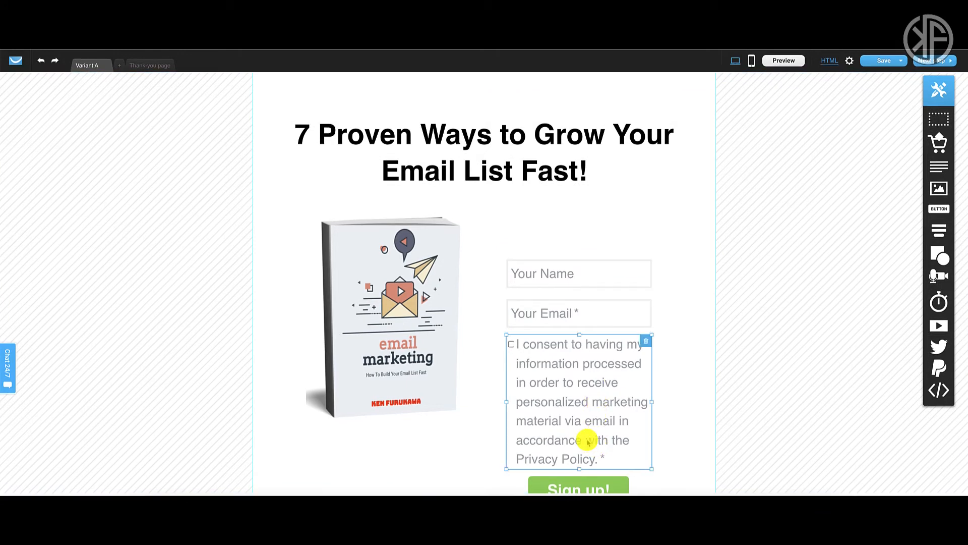
click(583, 438)
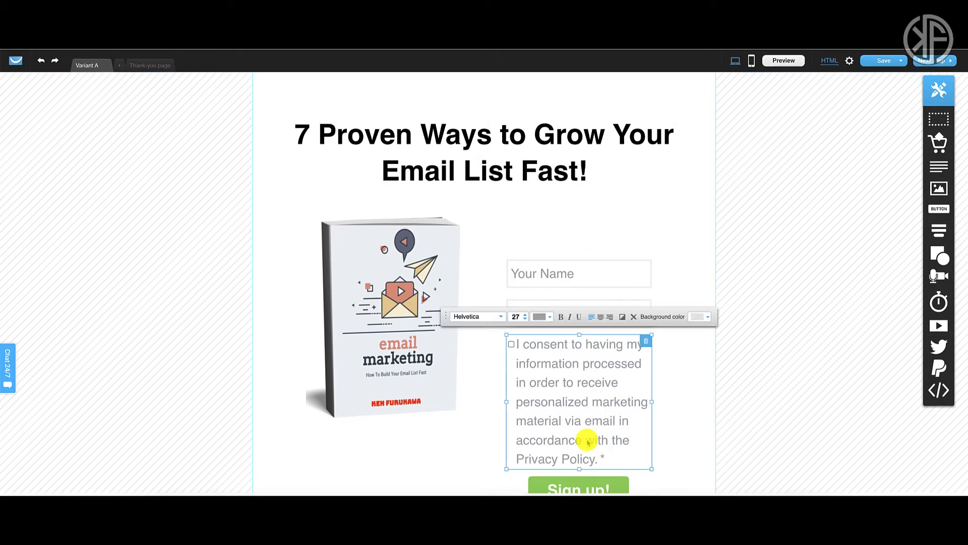
click(527, 319)
click(527, 319)
click(526, 319)
click(527, 320)
click(527, 320)
click(526, 319)
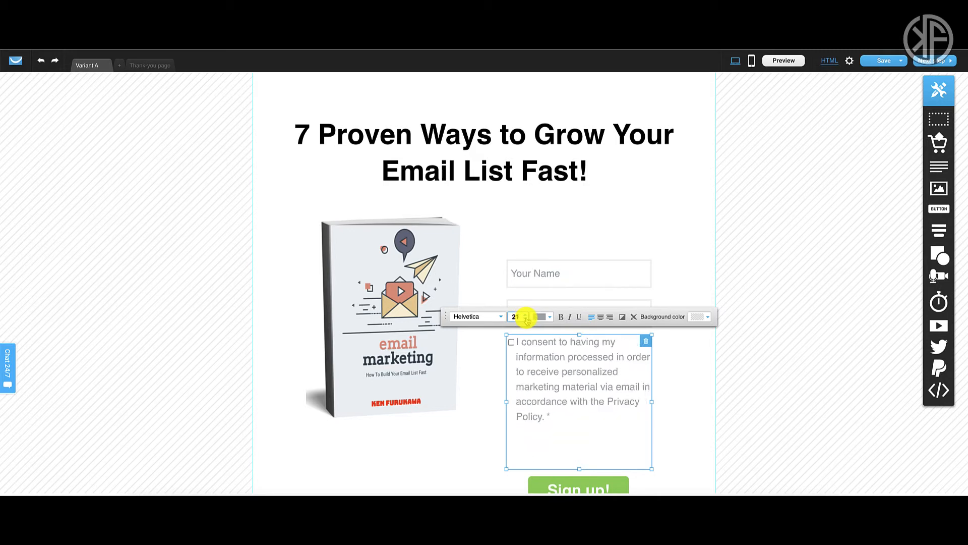
click(526, 320)
click(526, 319)
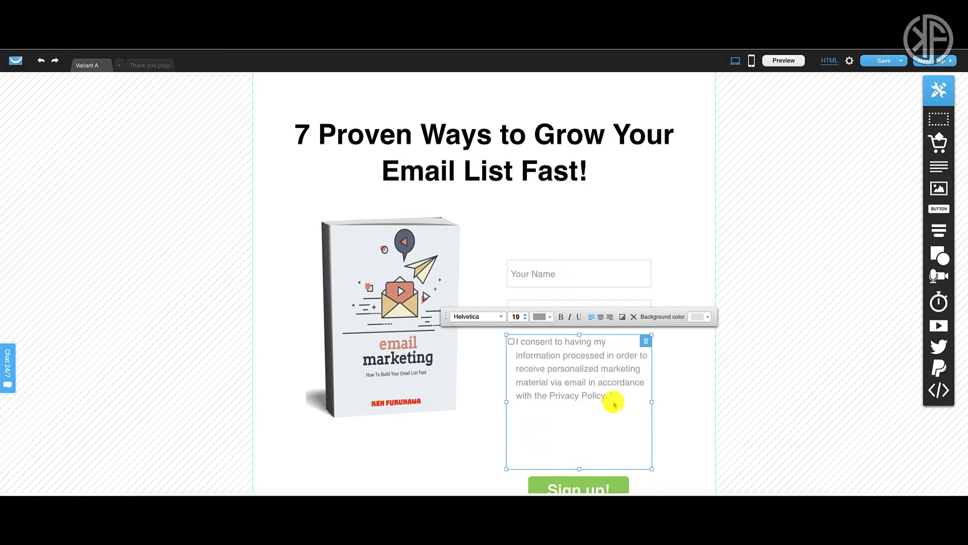
click(525, 319)
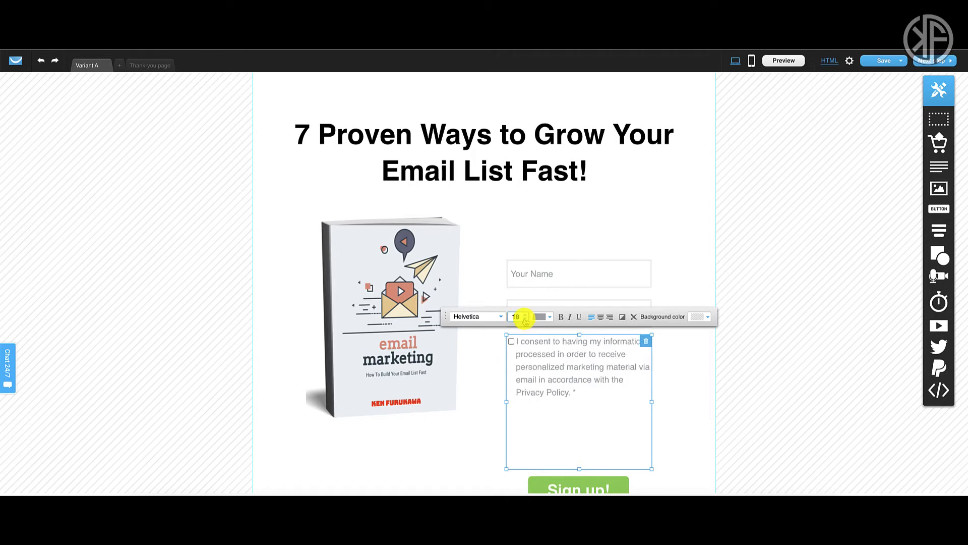
click(526, 319)
click(526, 319)
click(526, 319)
click(526, 319)
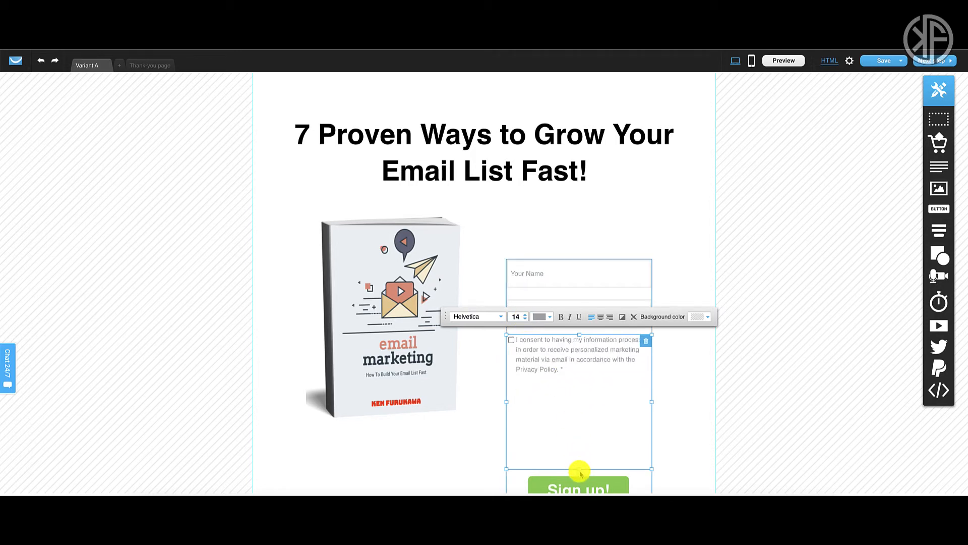
Shorten the consent field to fit its text and move the whole form up beside the book.
drag(580, 467, 580, 377)
click(607, 413)
drag(587, 419, 584, 385)
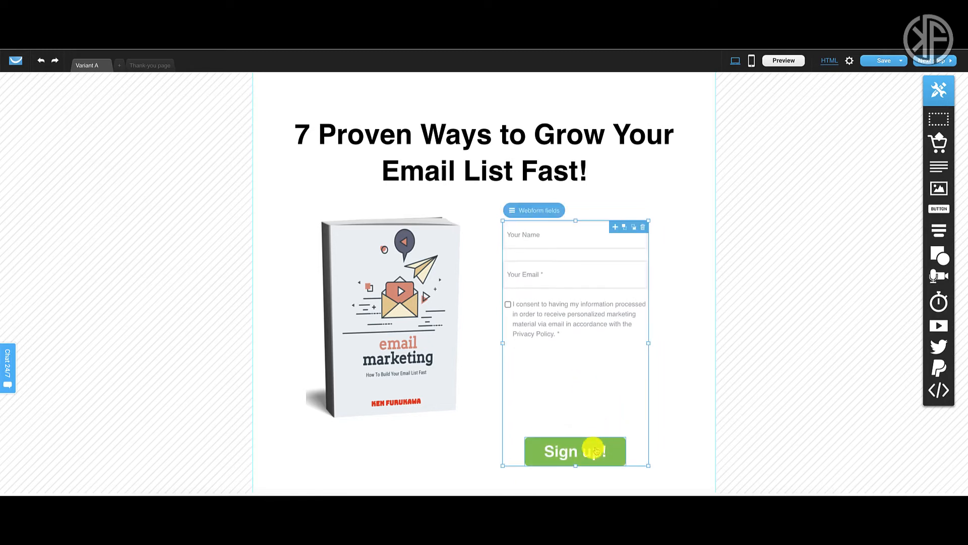
Tighten the form by moving the Sign up! button just below the consent text, and centre the form vertically beside the book.
drag(608, 447, 609, 367)
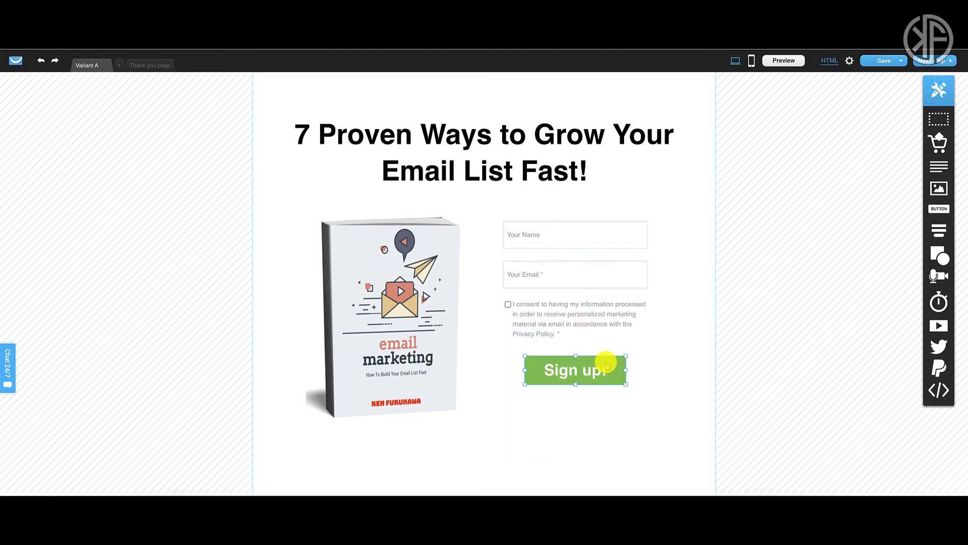
click(586, 460)
drag(573, 465, 575, 392)
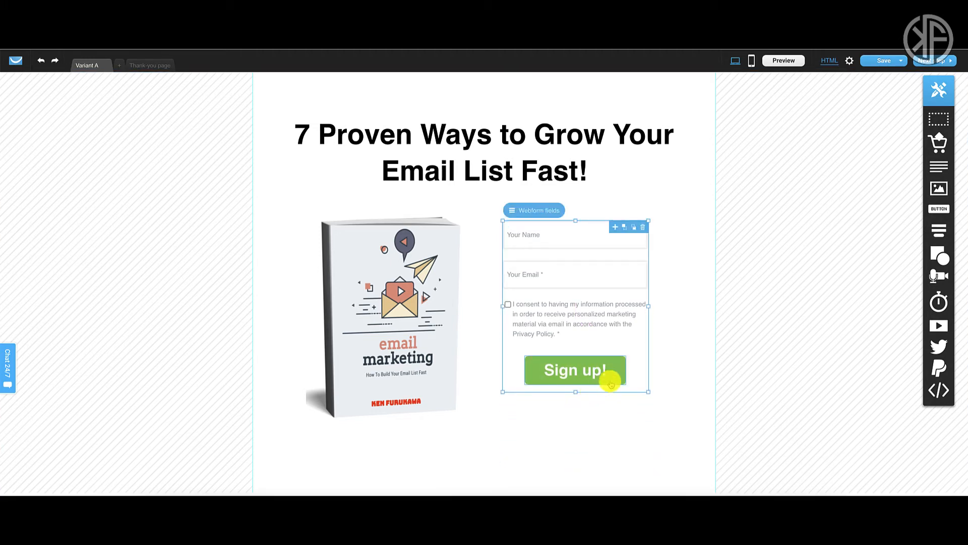
drag(637, 372, 643, 392)
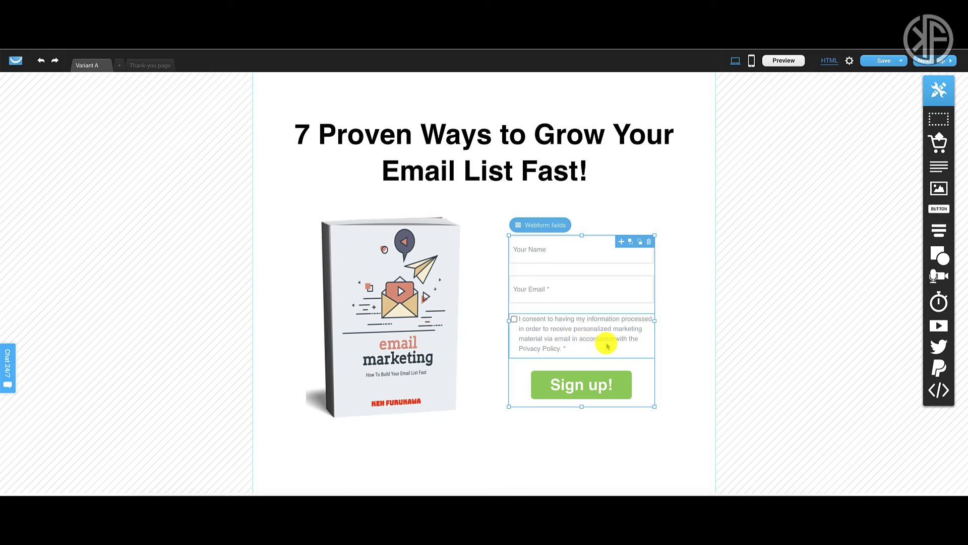
Replace the label of the form's Sign up! button with "I Want My PDF".
click(587, 388)
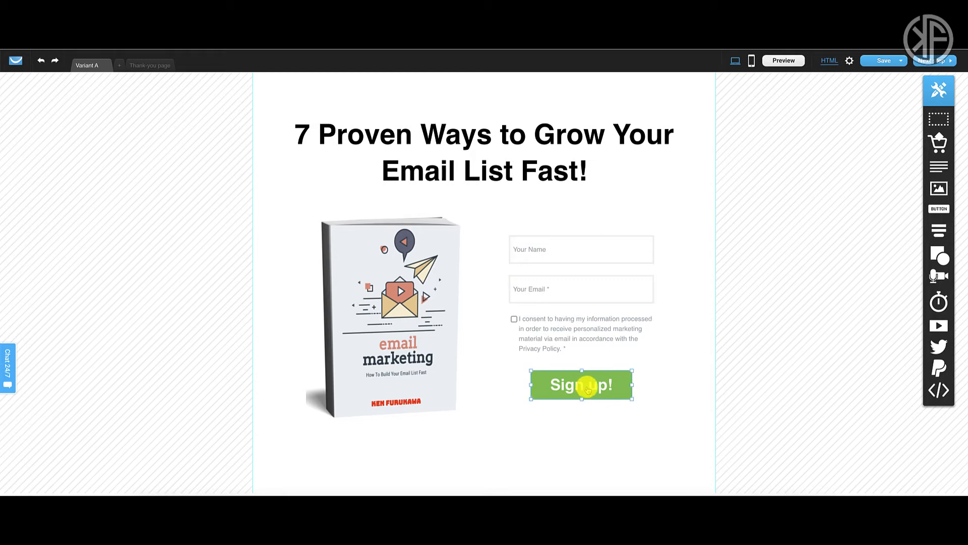
click(585, 389)
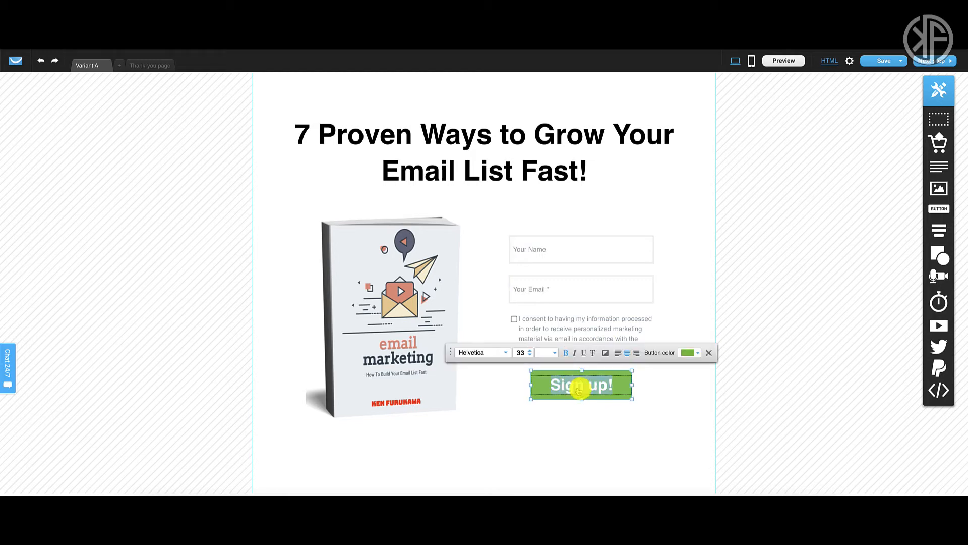
double_click(599, 388)
key(ctrl+a)
key(BackSpace)
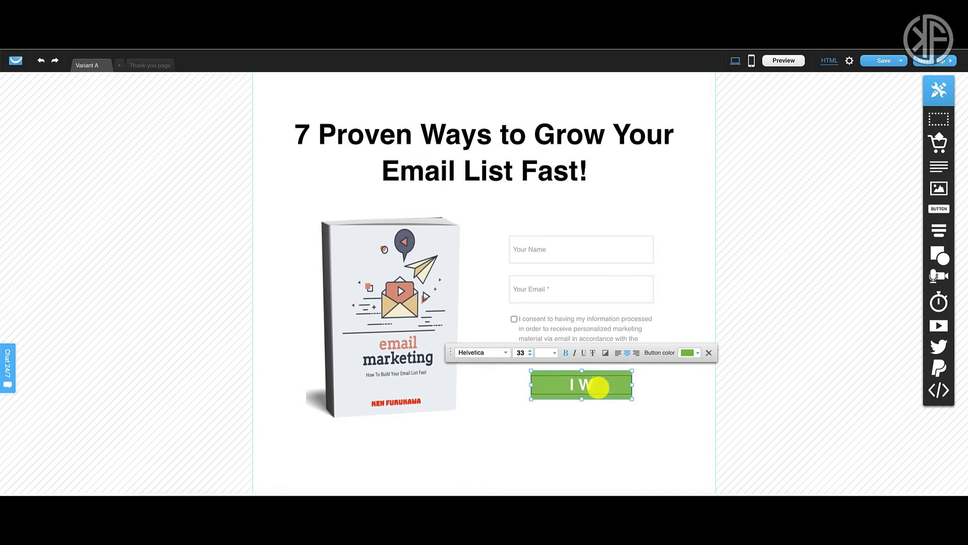
text(I Want My PDF)
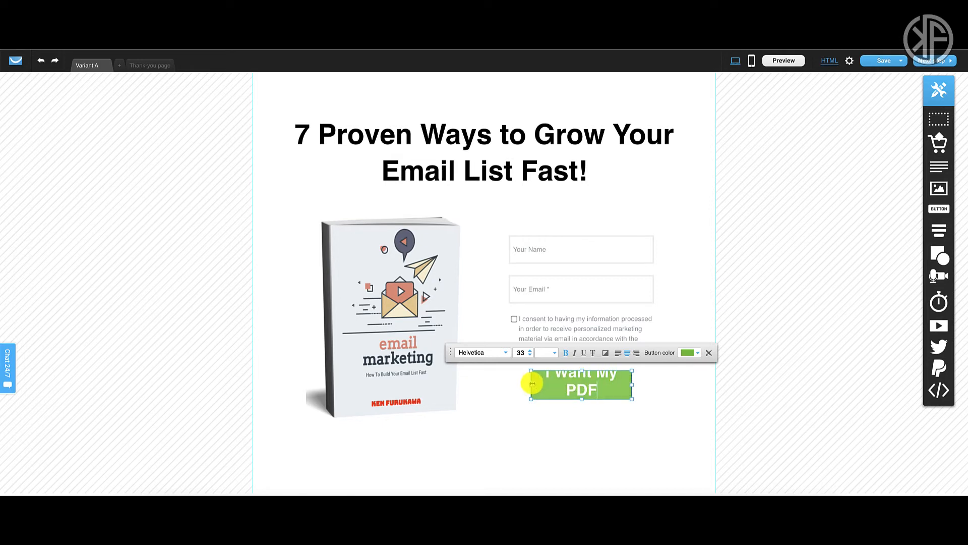
Widen the form button on both sides so its label fits on one line and it matches the field width.
drag(532, 384, 508, 385)
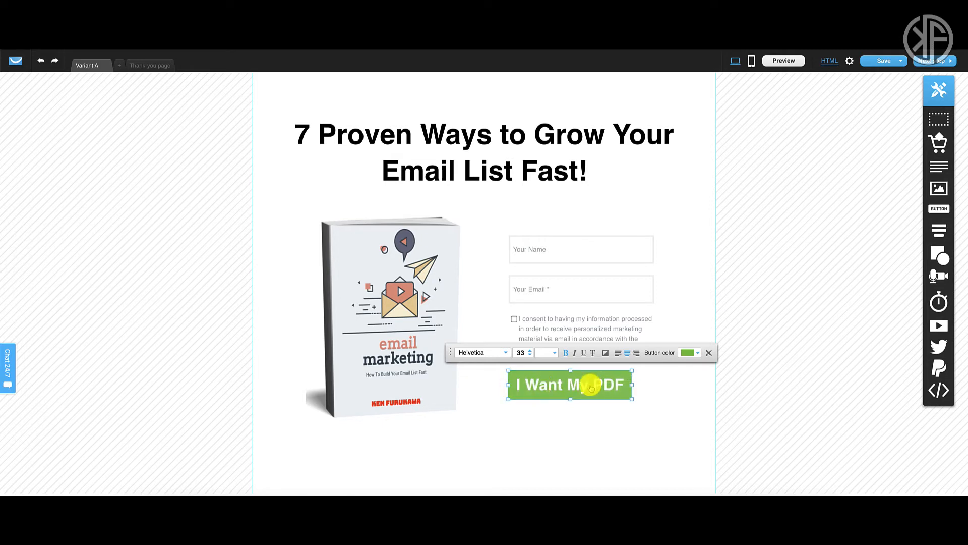
drag(630, 385, 654, 385)
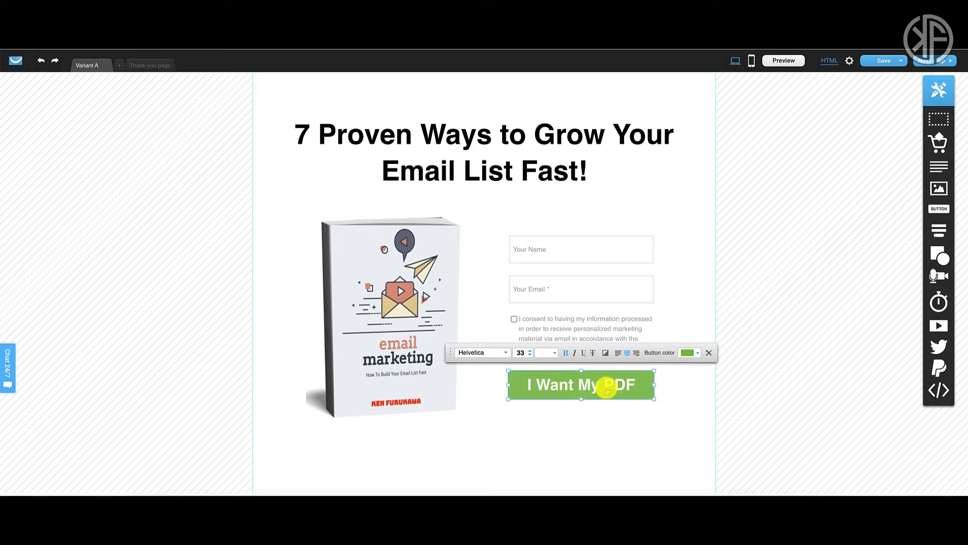
click(675, 389)
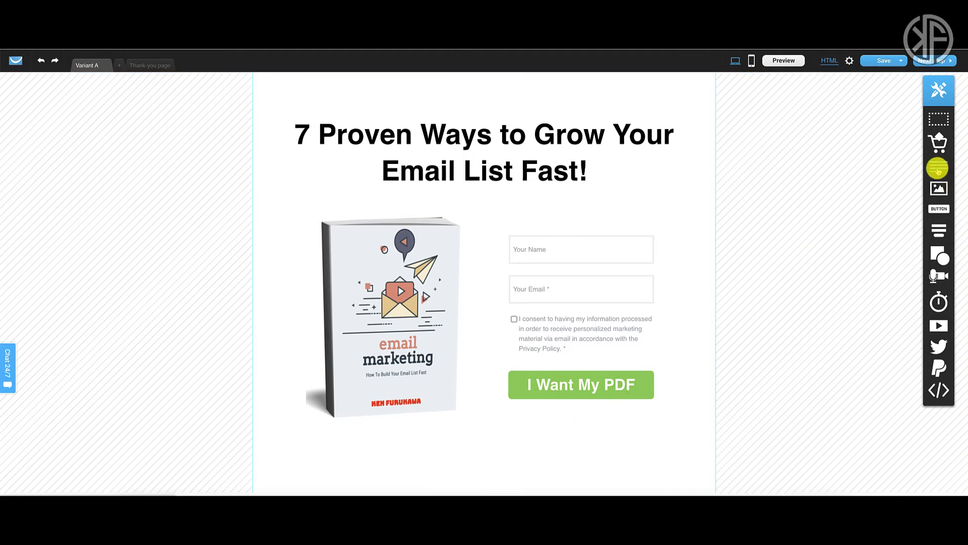
Add a centre-aligned text box below the book and form reading "Privacy Policy | Terms & Conditions | Affiliate Disclosure".
drag(937, 170, 527, 457)
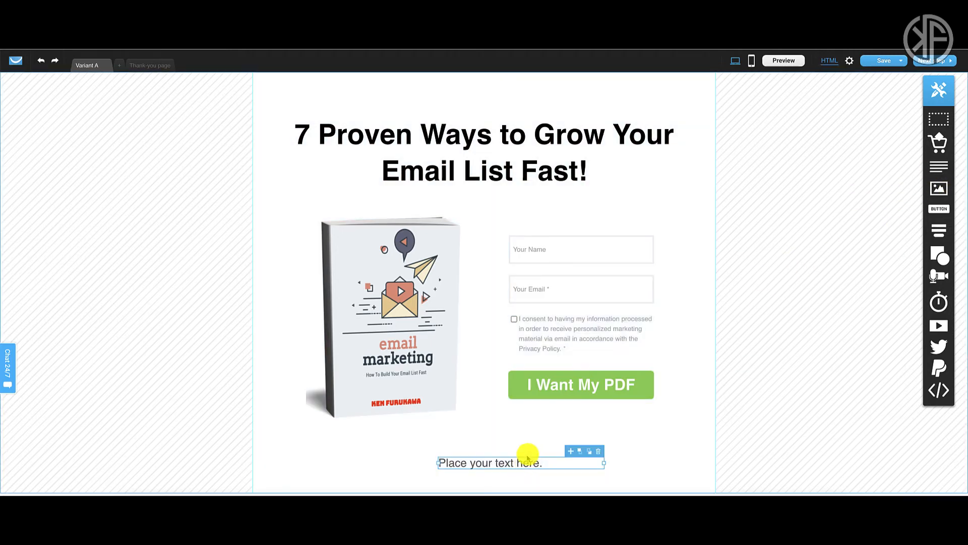
double_click(527, 456)
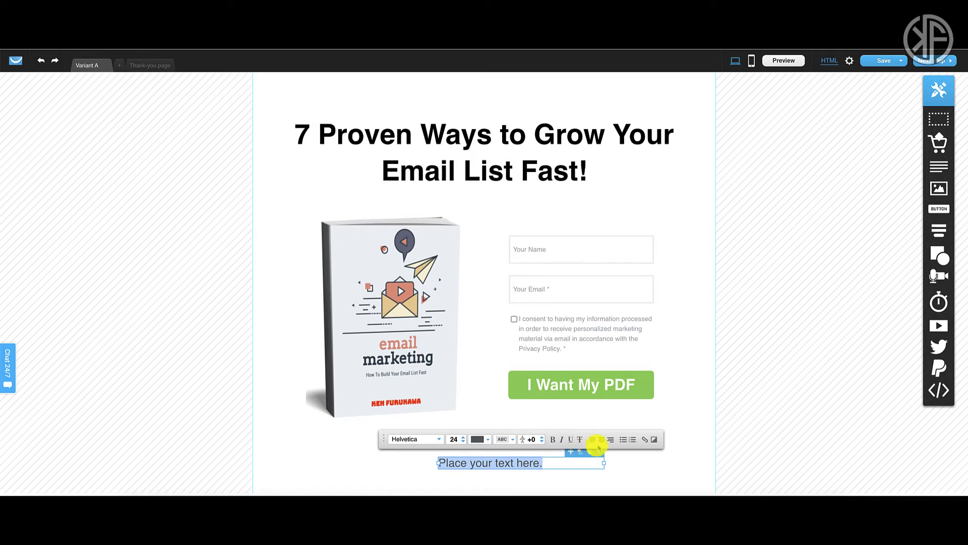
click(602, 439)
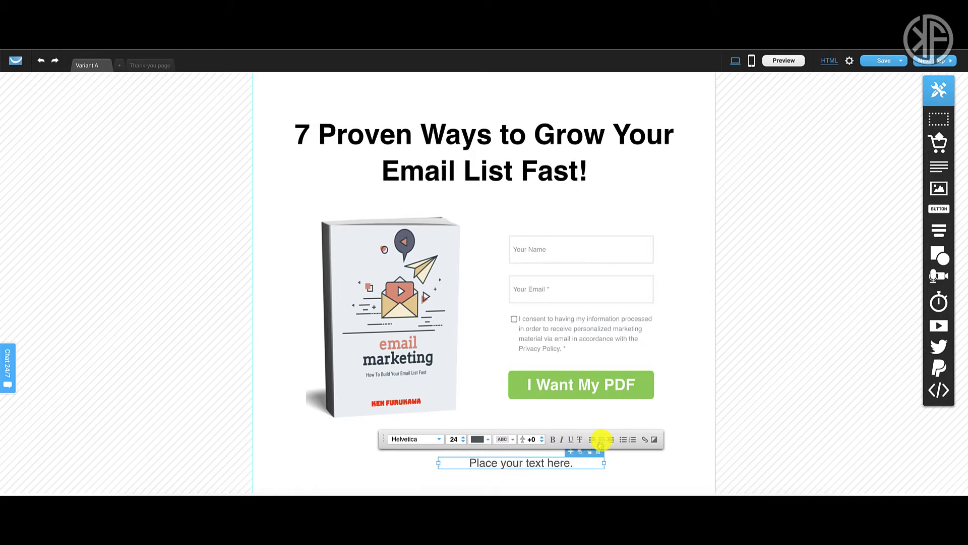
triple_click(555, 465)
text(Priv)
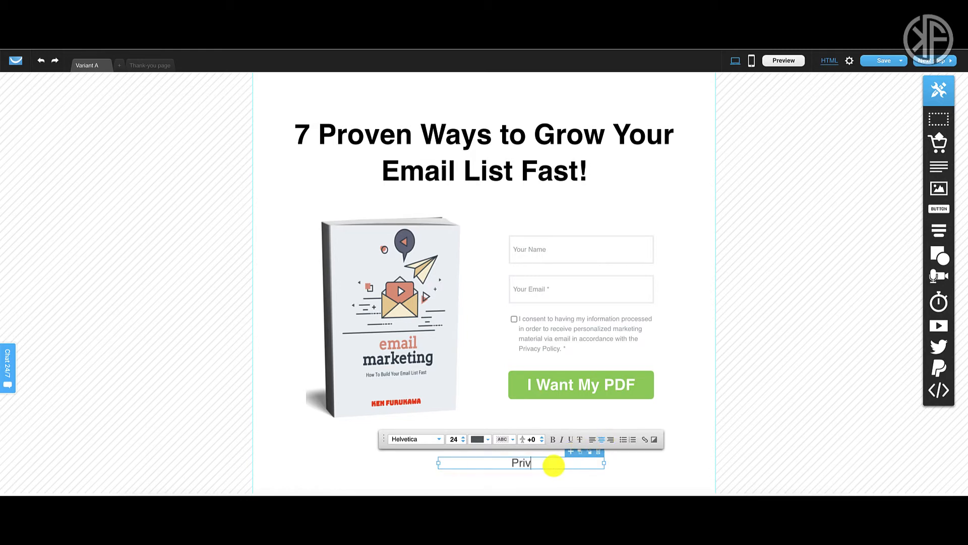
text(acy Policy | Terms )
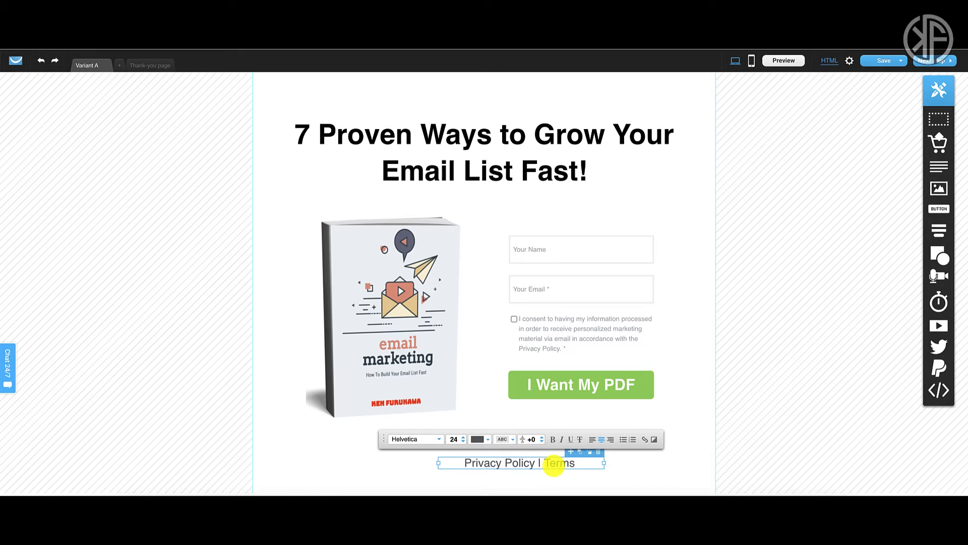
text(& Conditio)
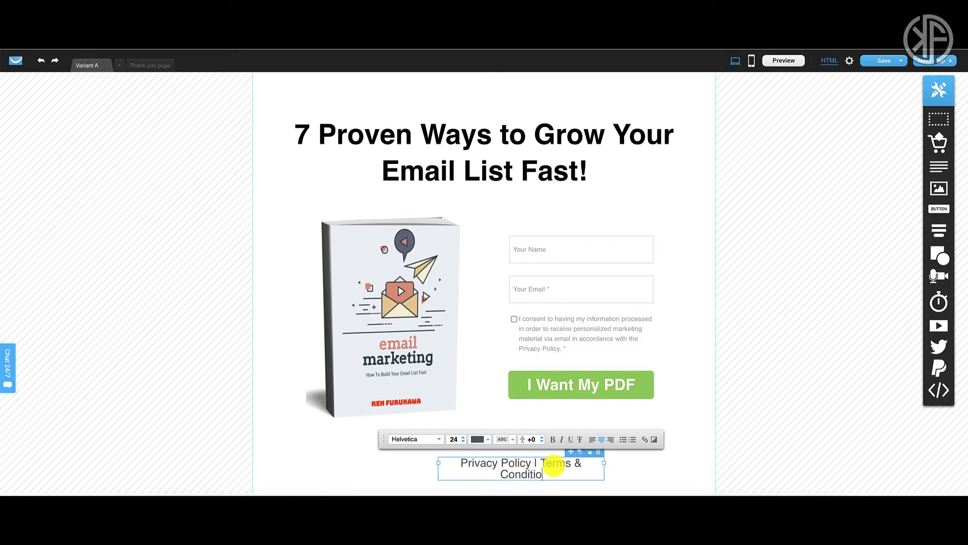
text(ns | Affiliat)
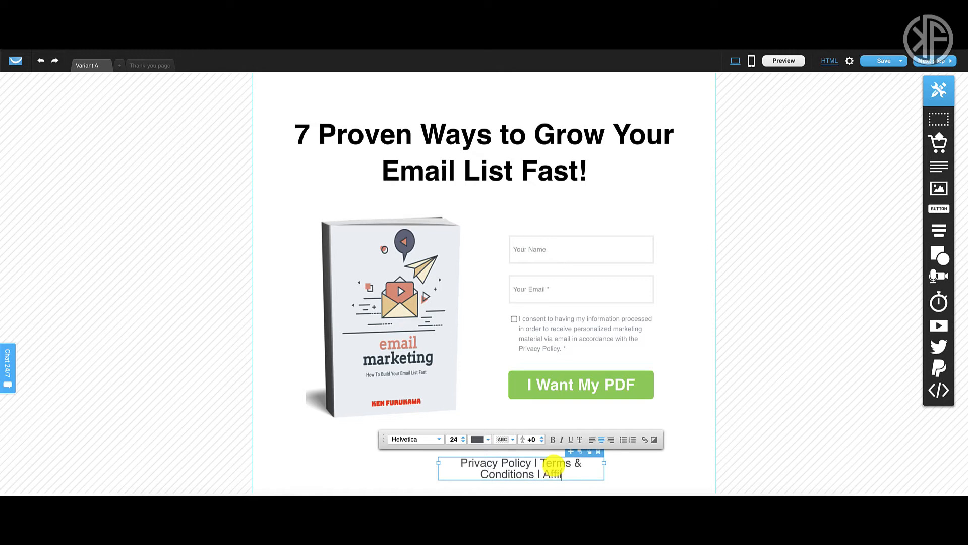
text(e Disclo)
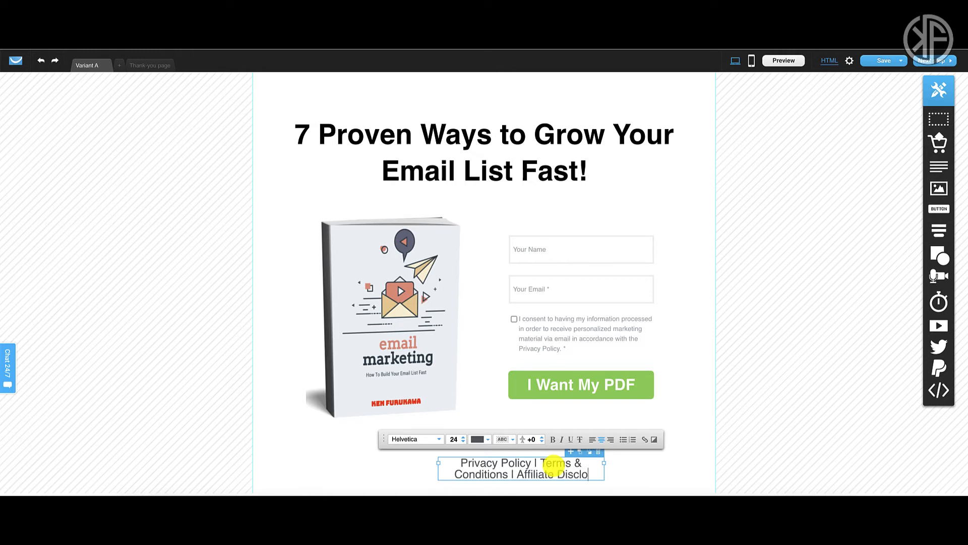
text(usre)
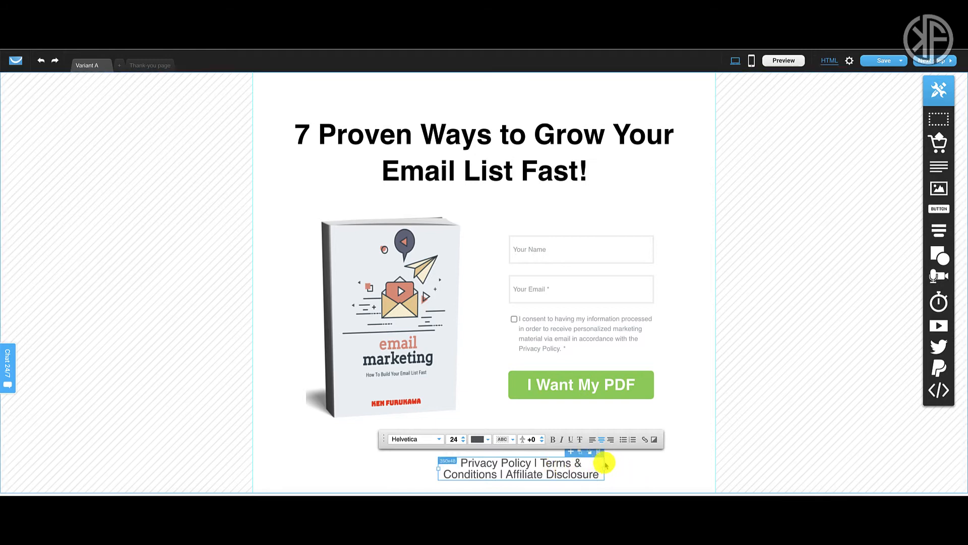
Widen the footer text box so its text fits on one line, and centre it horizontally on the page.
drag(606, 460, 672, 466)
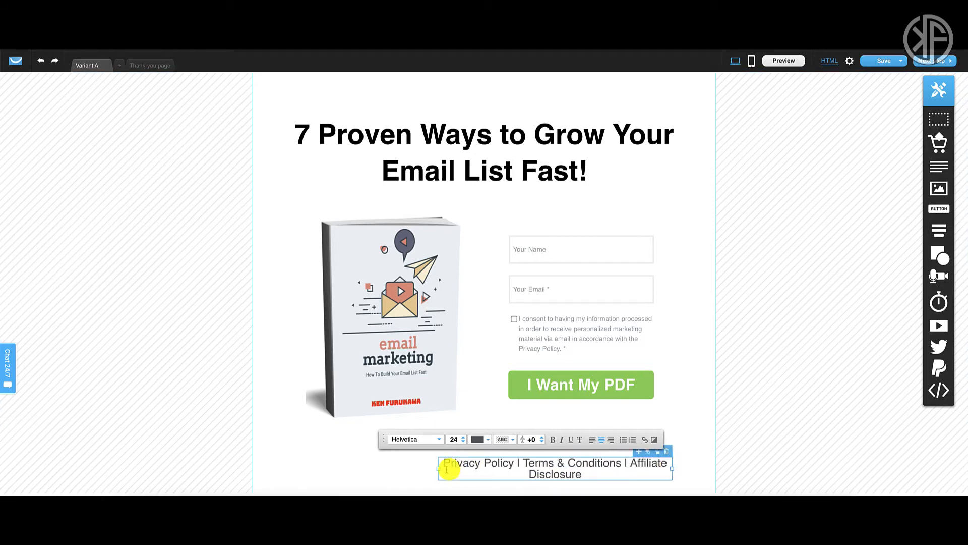
drag(438, 467, 332, 464)
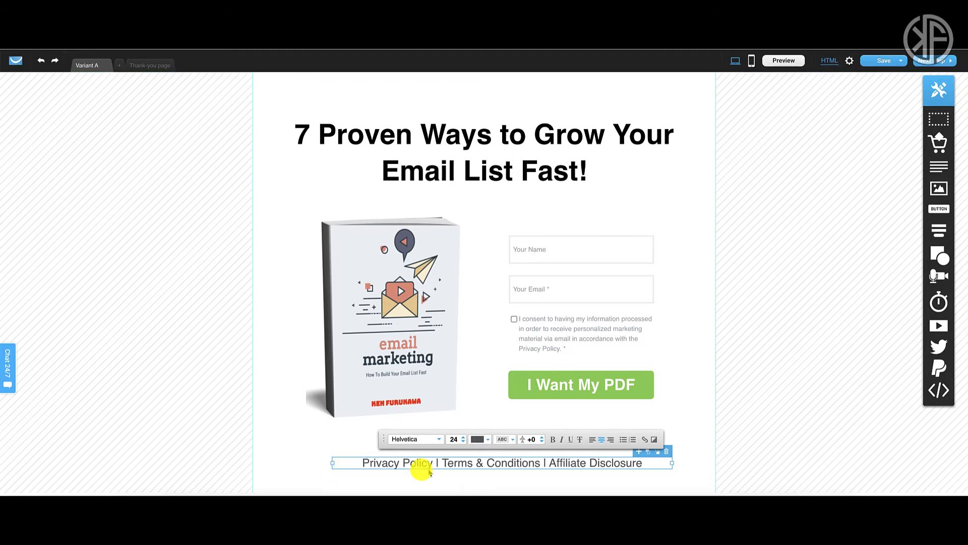
click(522, 463)
drag(521, 464, 504, 462)
Reduce the font size of the whole footer text to 16.
double_click(504, 463)
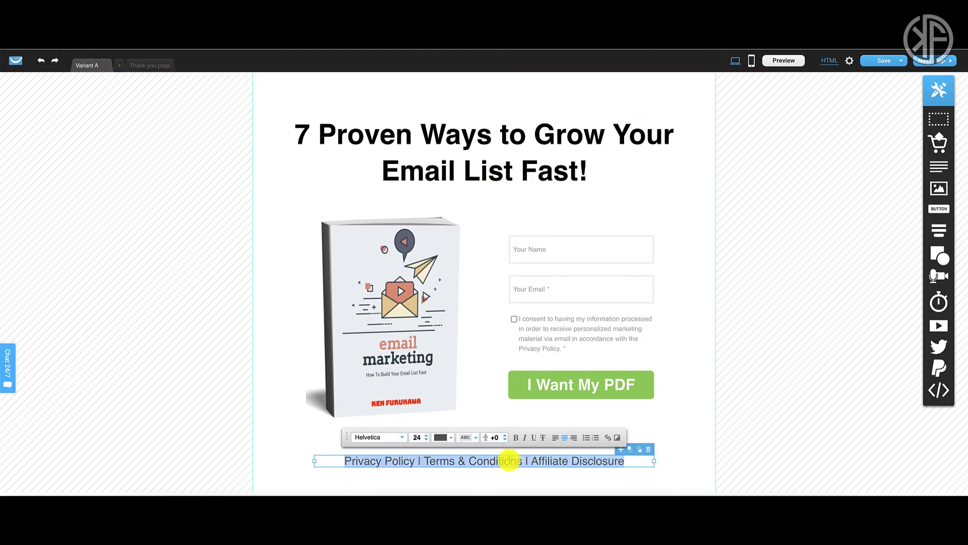
click(426, 440)
click(426, 439)
click(427, 440)
click(427, 439)
click(427, 440)
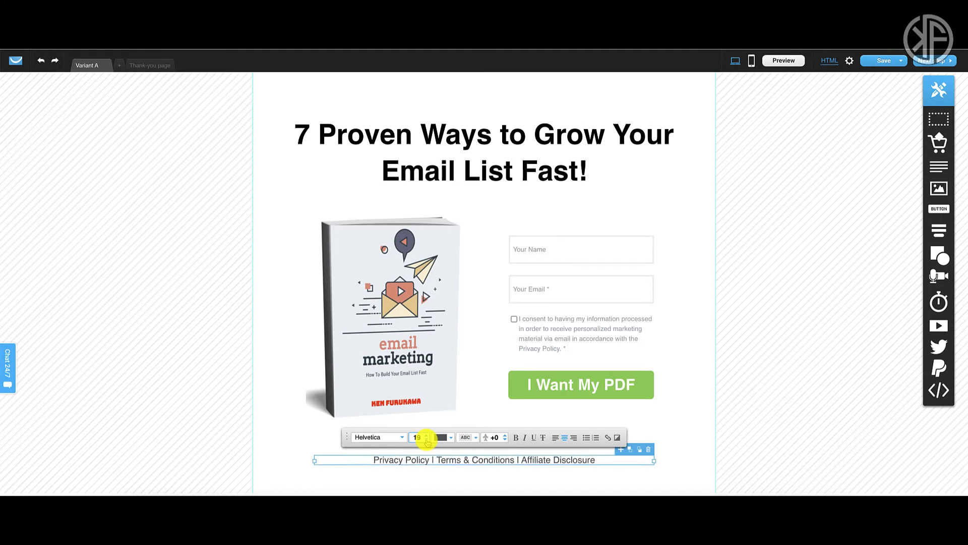
click(427, 439)
click(427, 440)
click(427, 440)
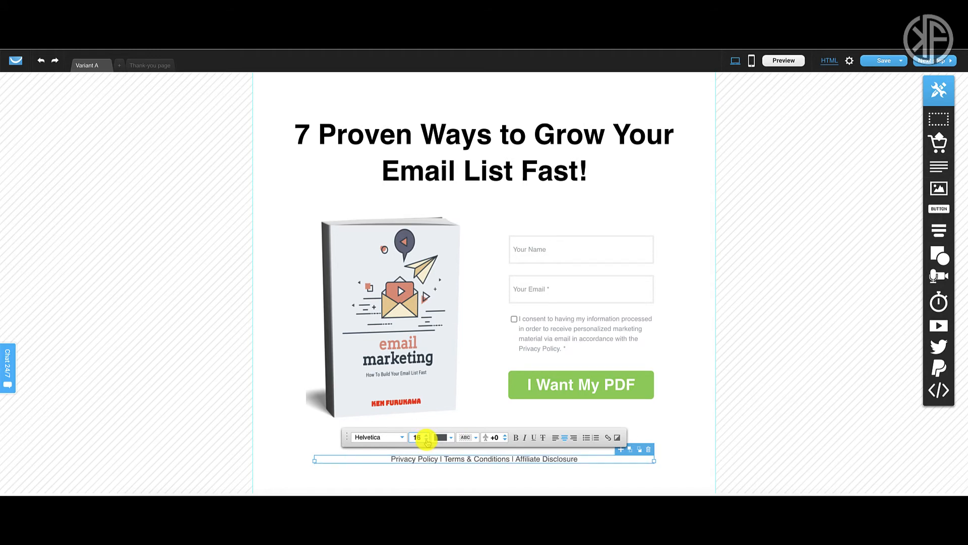
click(566, 476)
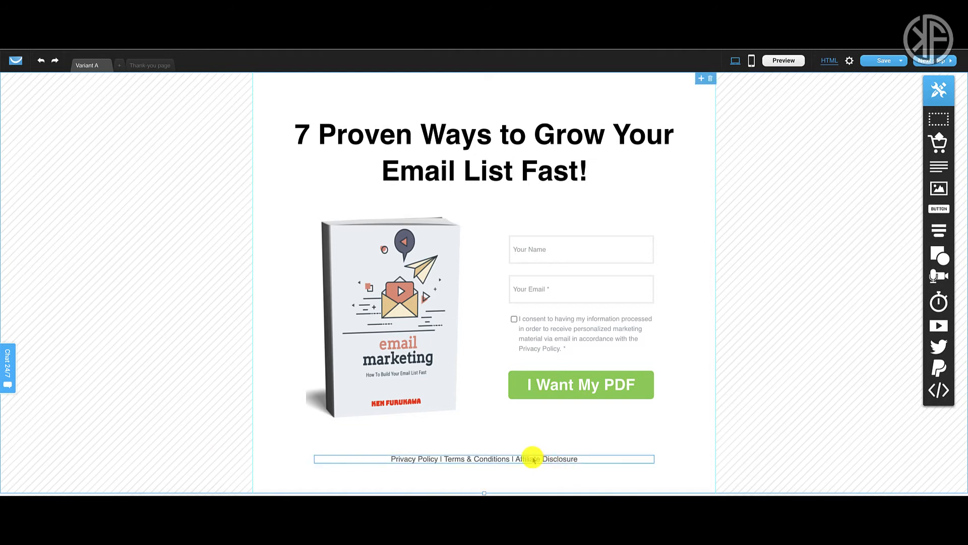
View the link settings for the footer's "Affiliate Disclosure" text and leave them without adding a link.
double_click(532, 460)
click(518, 459)
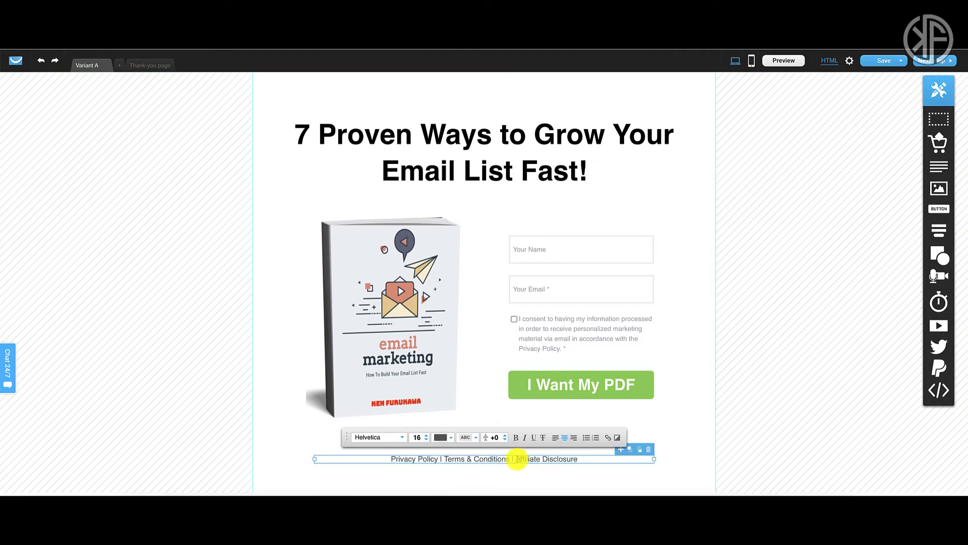
drag(517, 459, 578, 459)
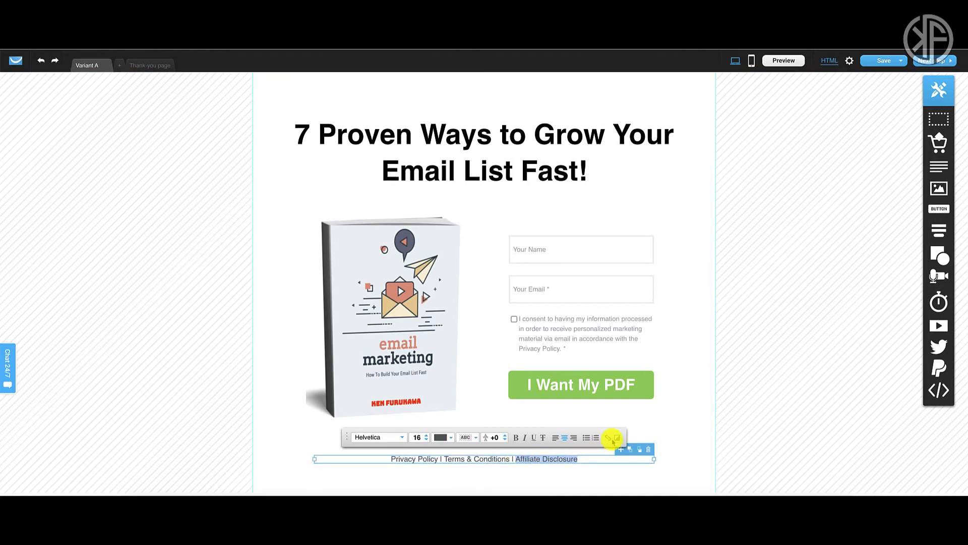
click(609, 438)
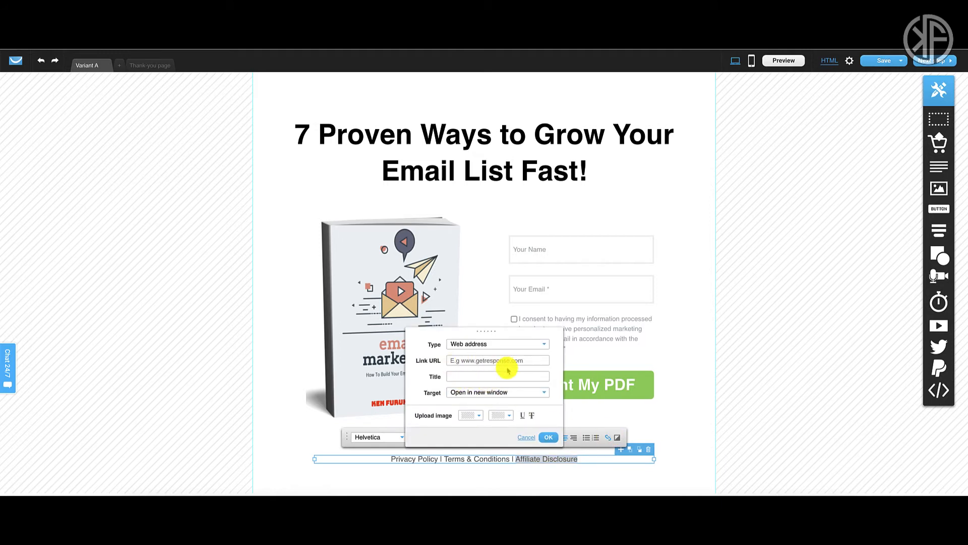
click(527, 437)
click(587, 482)
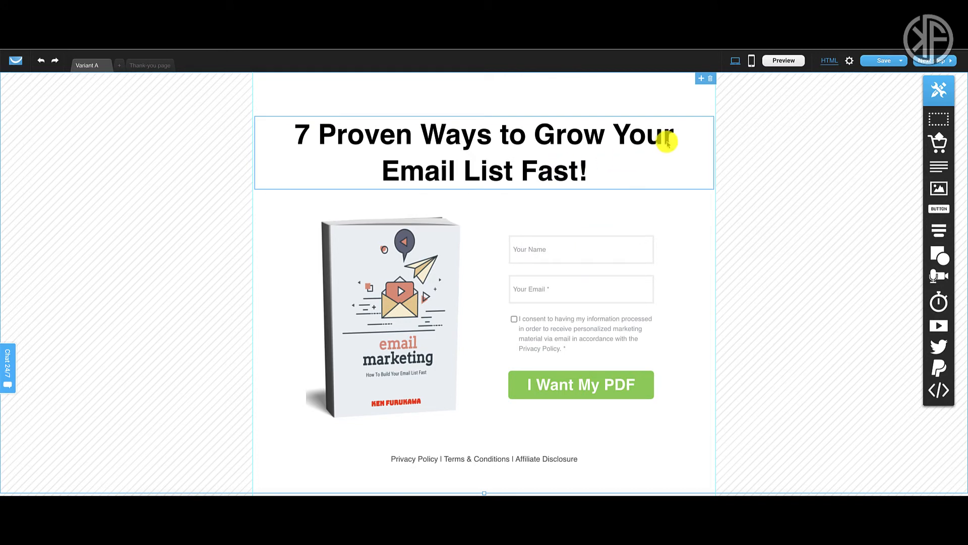
Create the mobile version of the landing page and look over its layout.
click(751, 61)
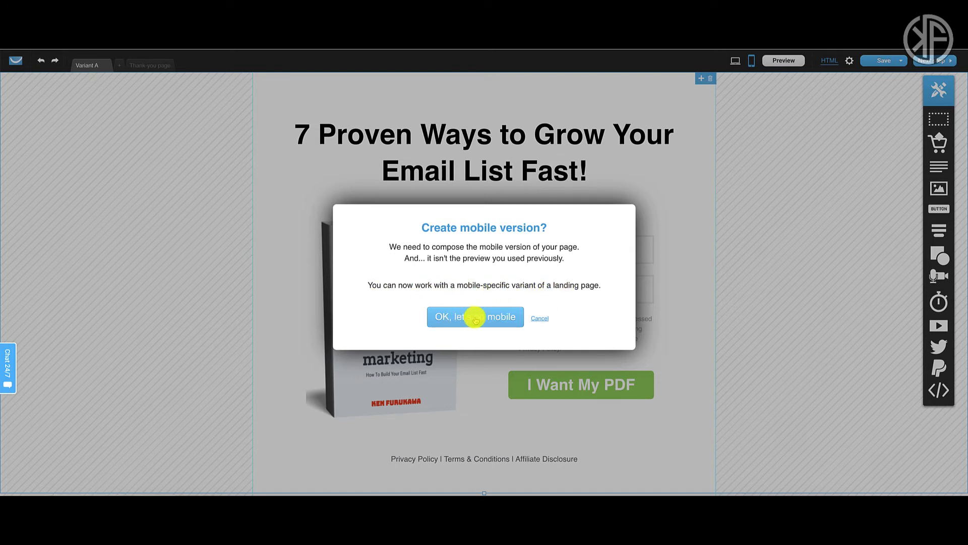
click(492, 319)
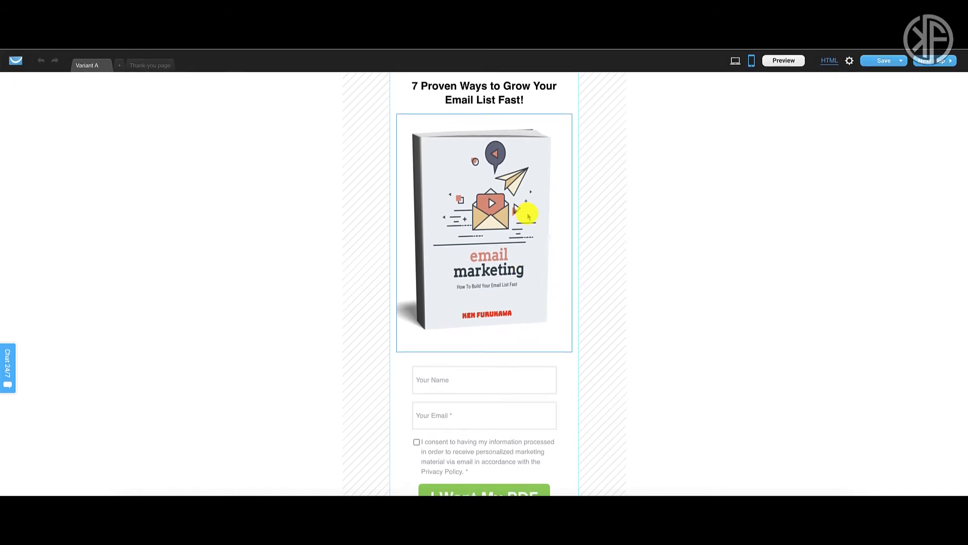
scroll(528, 216, down, 1)
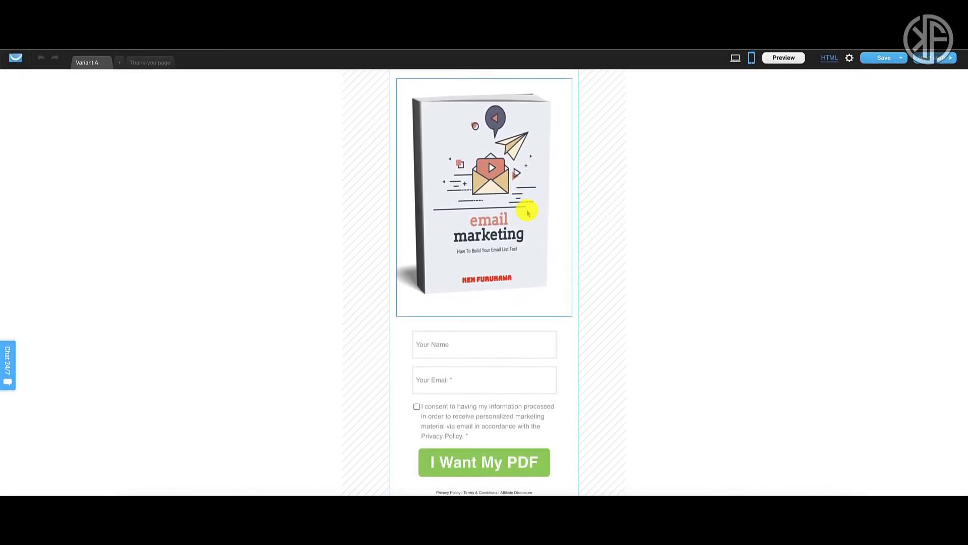
Shrink the book image in the mobile version and centre it below the headline.
click(525, 211)
scroll(516, 189, up, 1)
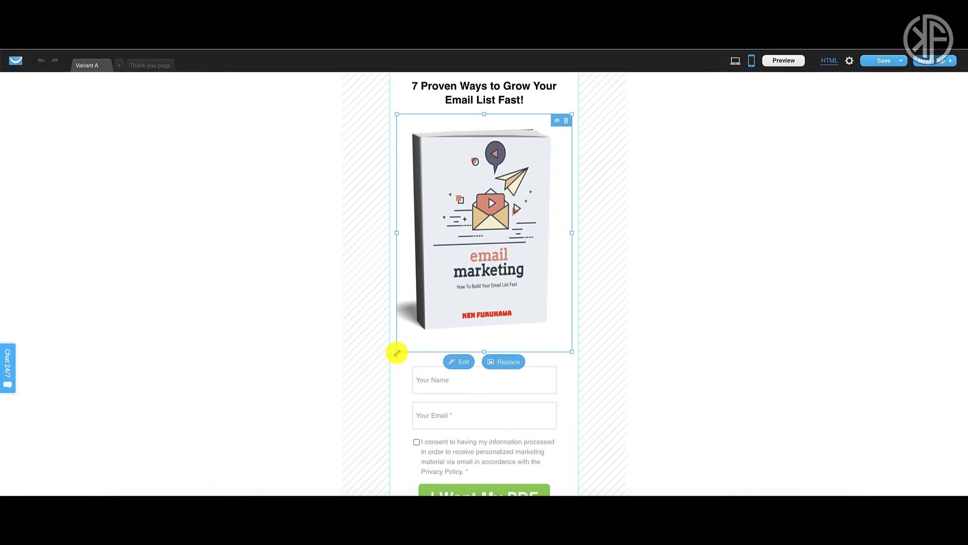
drag(397, 352, 464, 293)
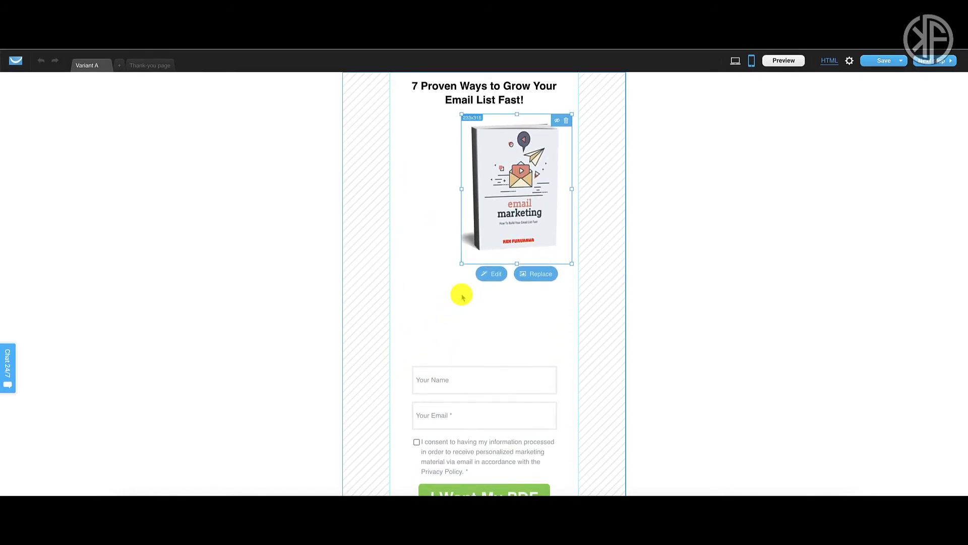
drag(464, 225, 468, 221)
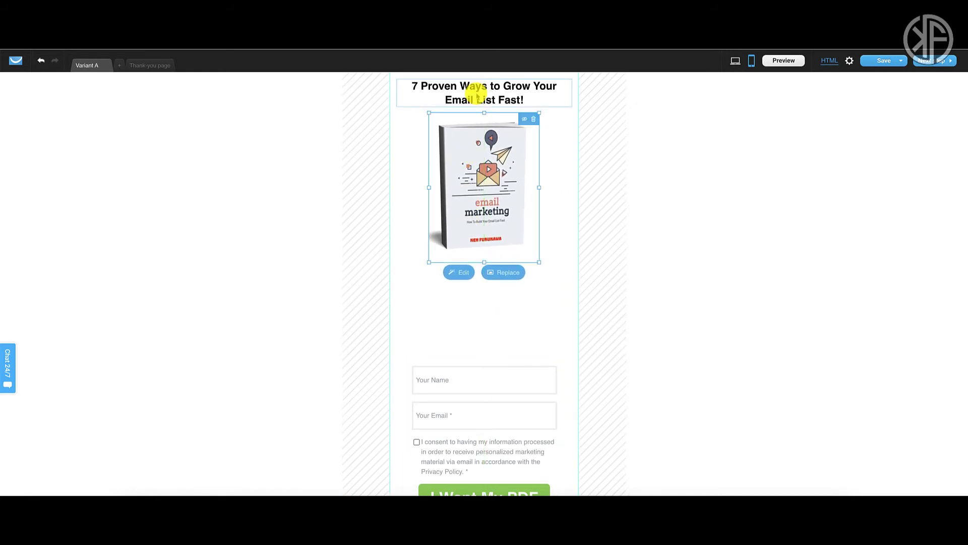
drag(429, 262, 439, 253)
drag(460, 210, 464, 211)
Increase the font size of the mobile headline to 67.
click(460, 83)
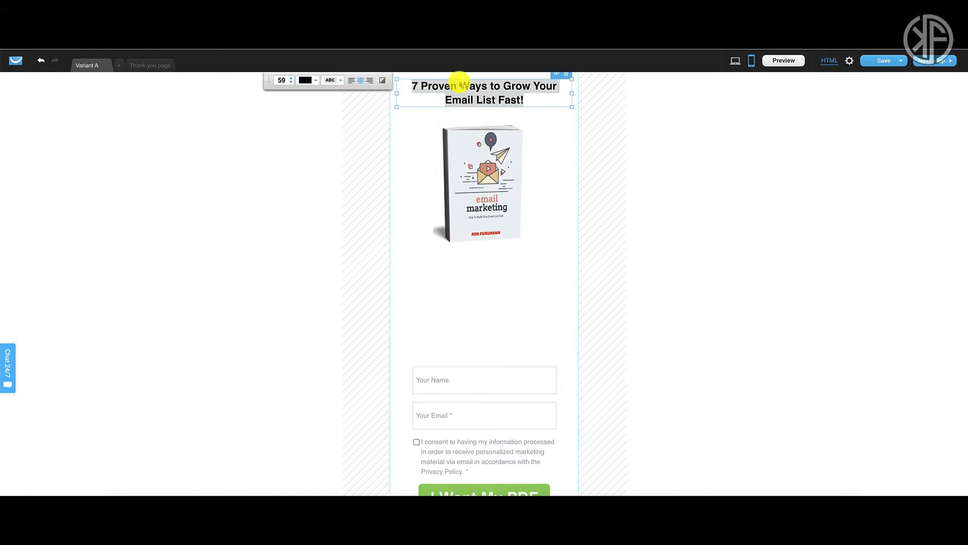
click(290, 78)
click(290, 77)
click(290, 78)
click(291, 77)
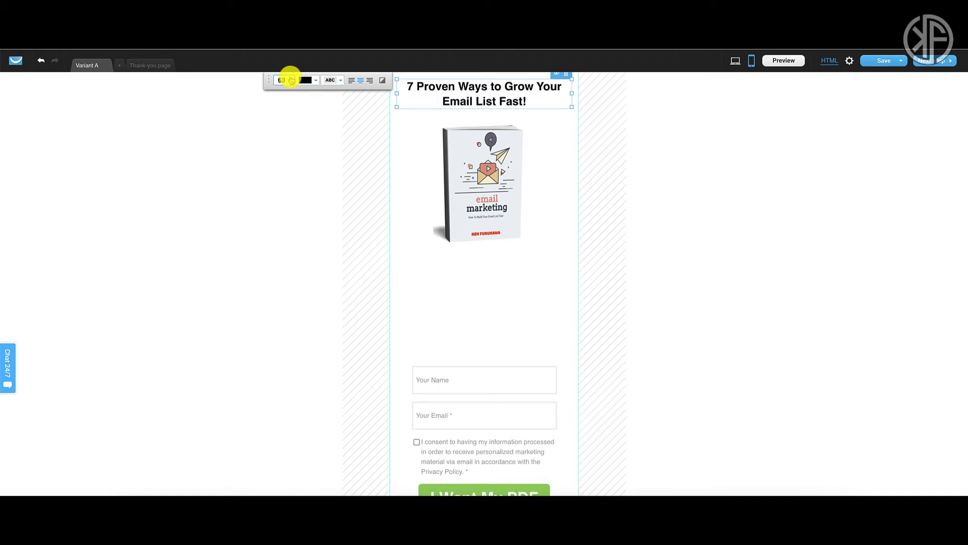
click(291, 77)
click(291, 78)
click(291, 77)
click(291, 78)
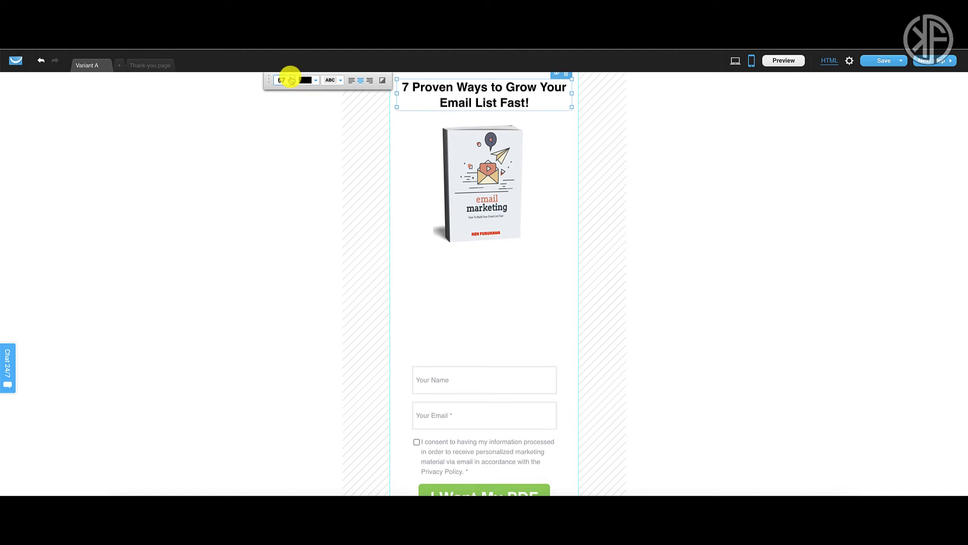
Move the mobile sign-up form up so it sits directly below the book image.
click(499, 361)
drag(499, 361, 499, 345)
drag(498, 301, 500, 258)
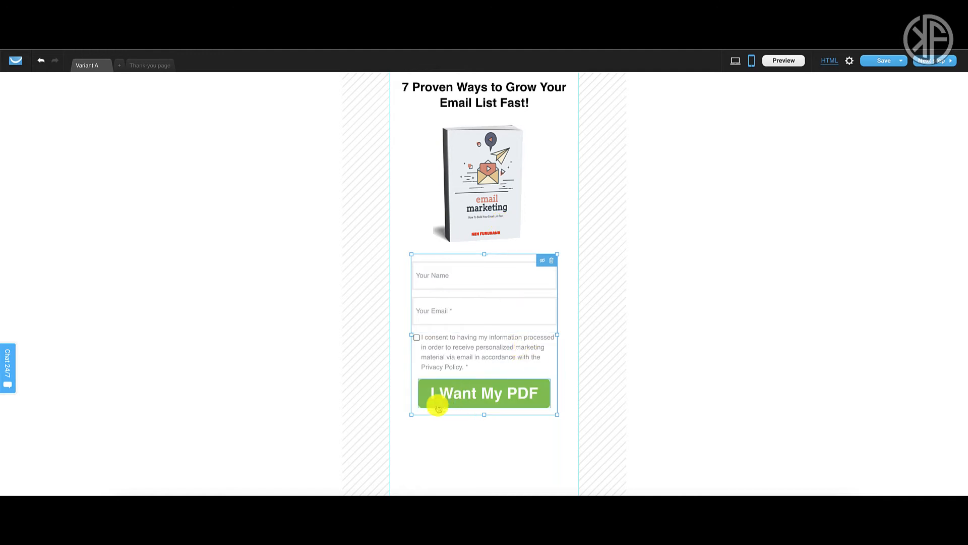
Move the mobile footer links up to just below the sign-up button, and preview the mobile page.
scroll(459, 431, down, 2)
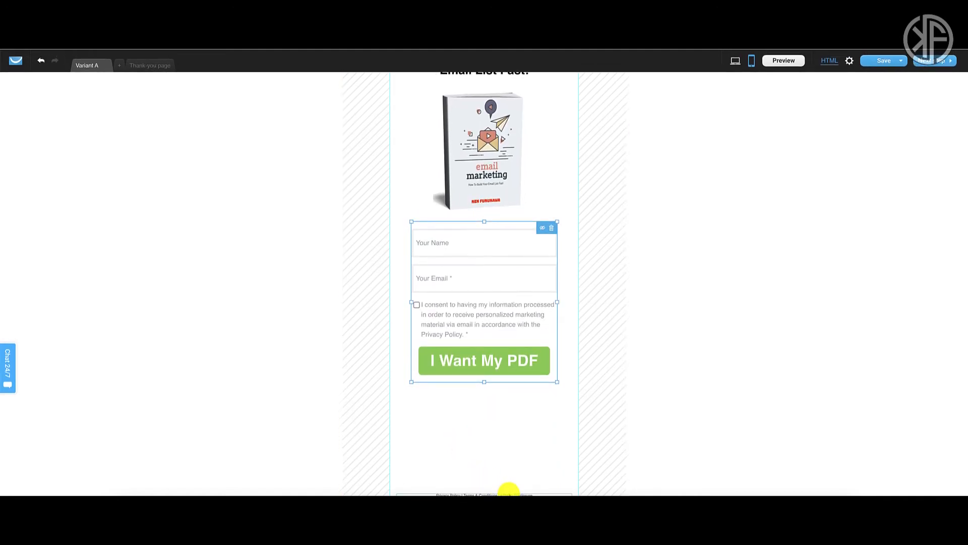
click(509, 487)
click(513, 490)
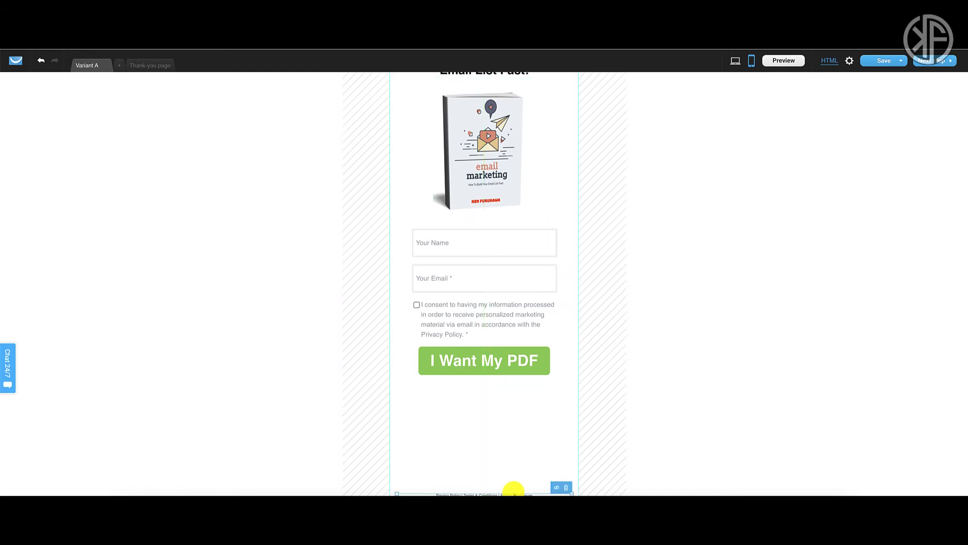
drag(514, 490, 520, 407)
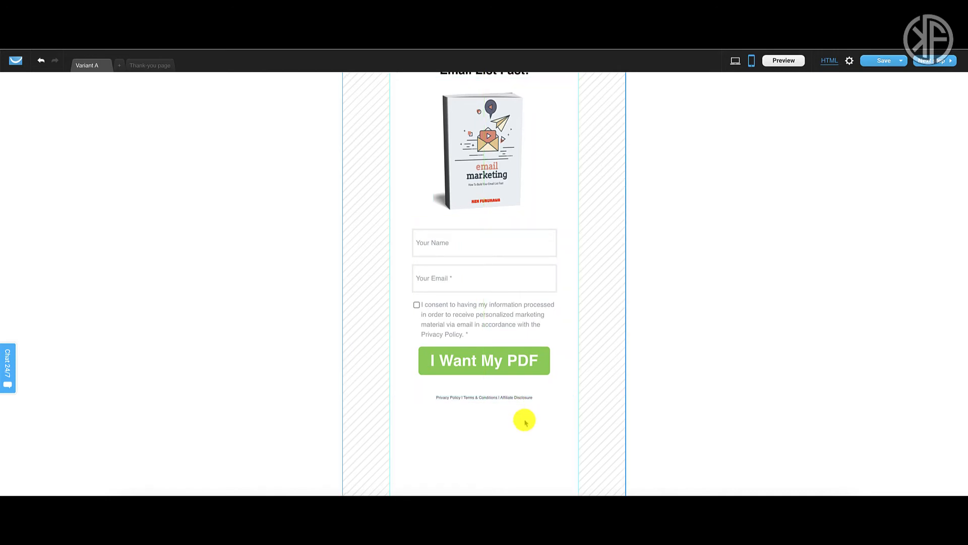
scroll(513, 416, up, 1)
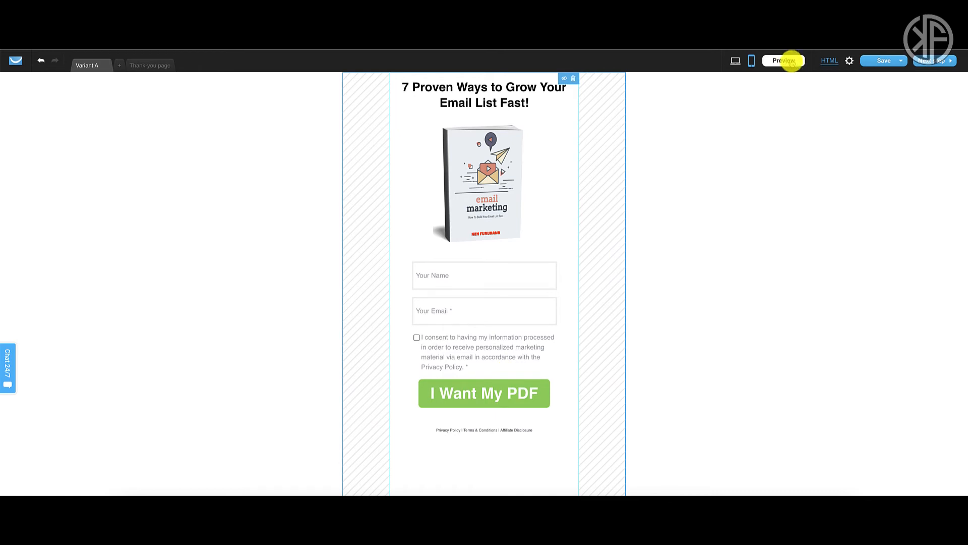
click(786, 61)
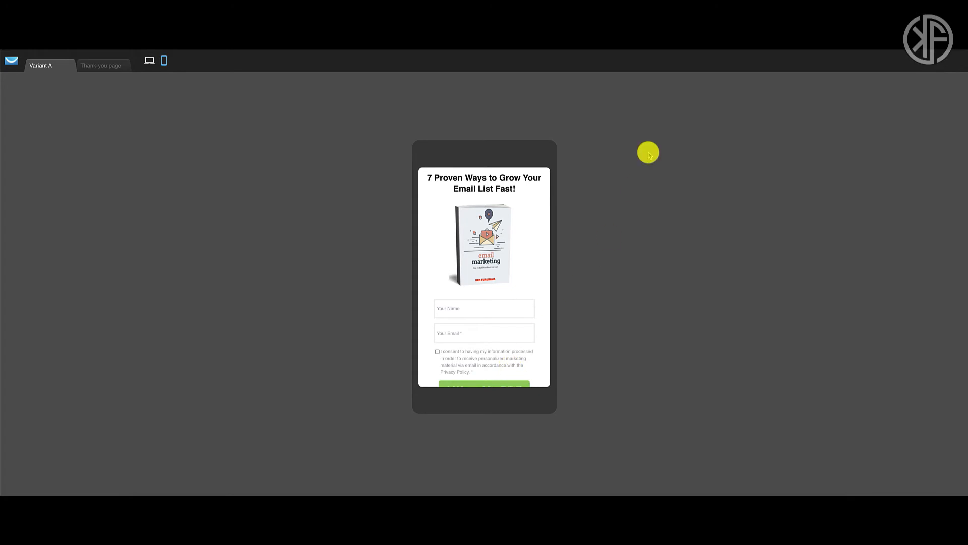
click(691, 20)
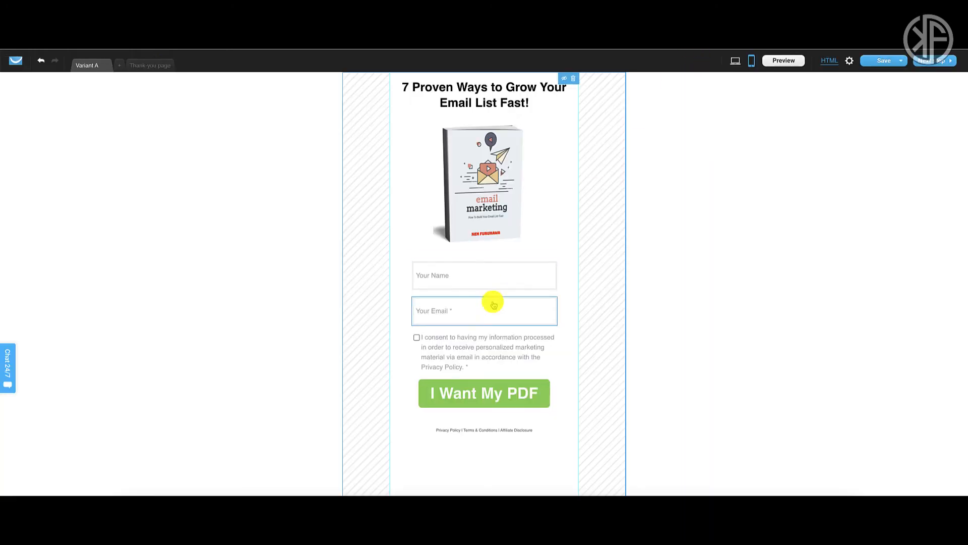
Nudge the mobile headline and book image slightly upward, and shrink the book image.
click(484, 169)
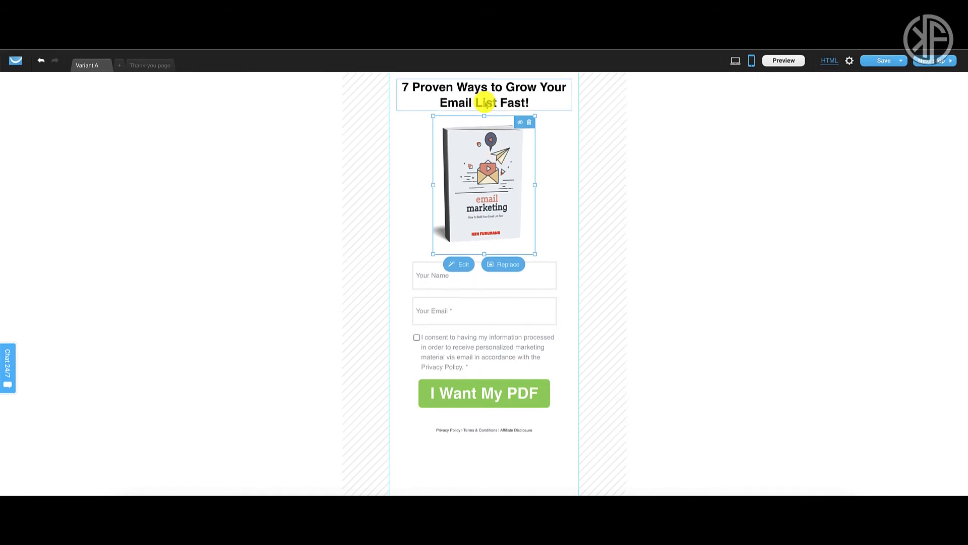
click(488, 101)
drag(488, 102, 513, 135)
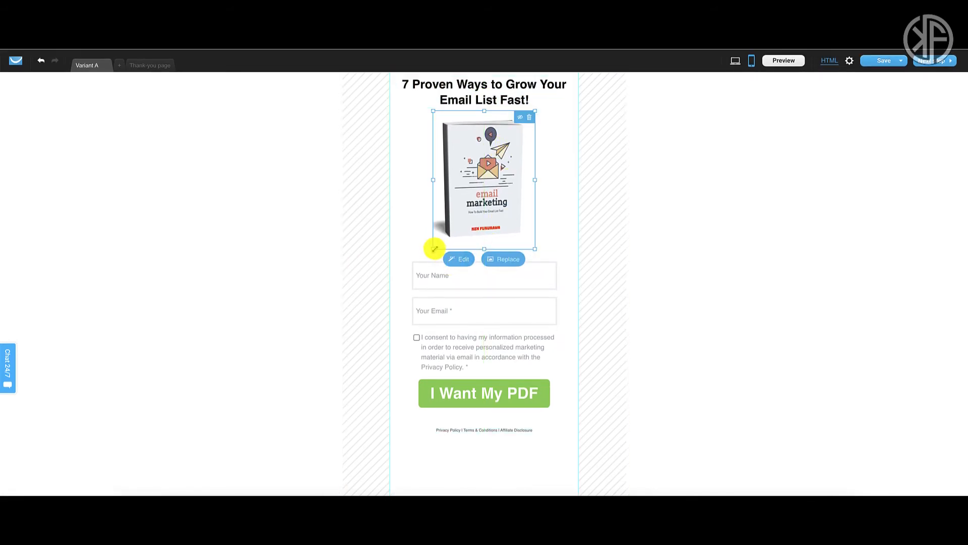
drag(433, 248, 465, 190)
Move the mobile sign-up form and footer links further up to close the gaps, and preview the mobile page again.
drag(500, 255, 499, 233)
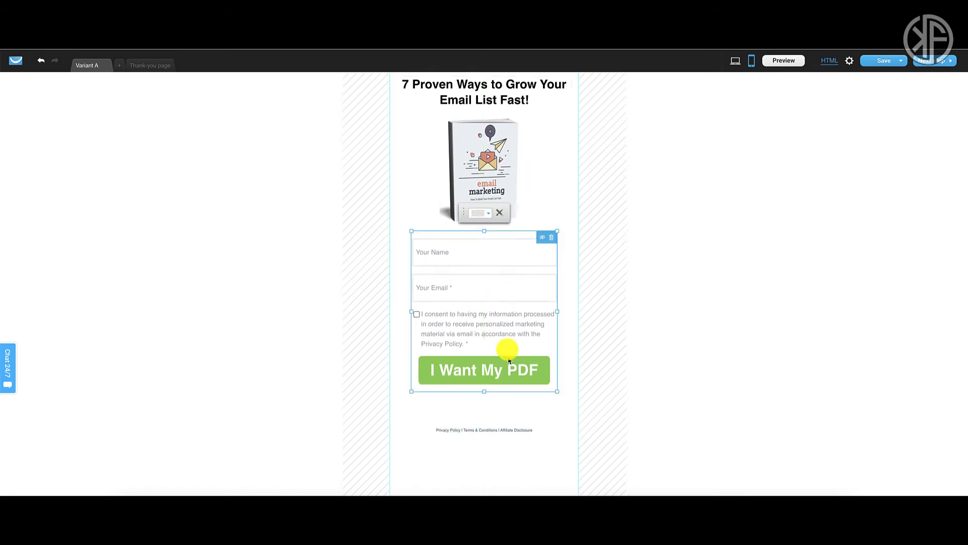
drag(511, 434, 510, 402)
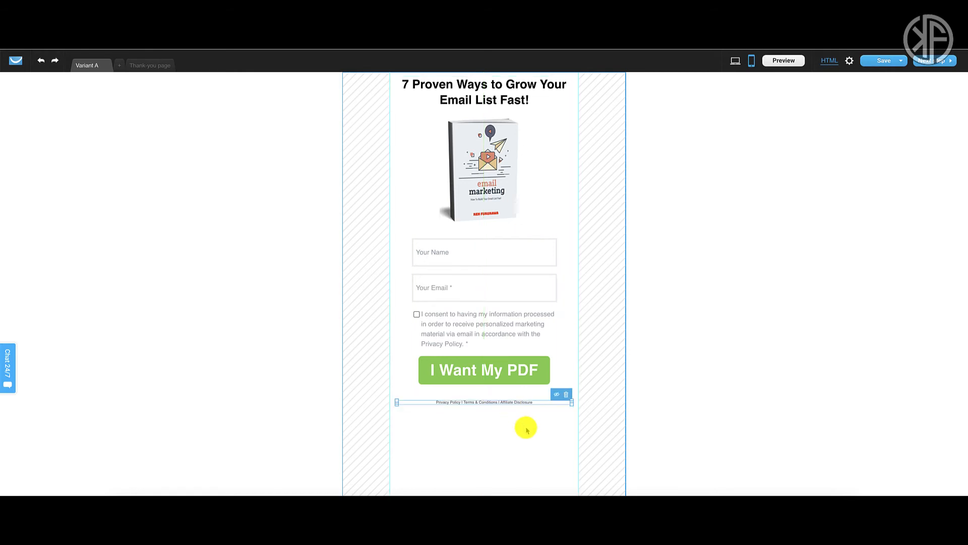
click(523, 428)
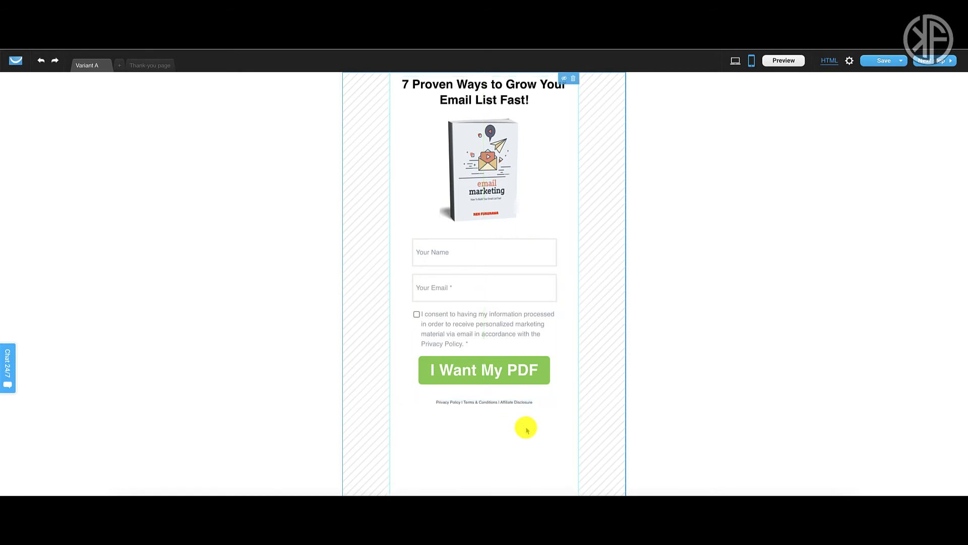
click(782, 61)
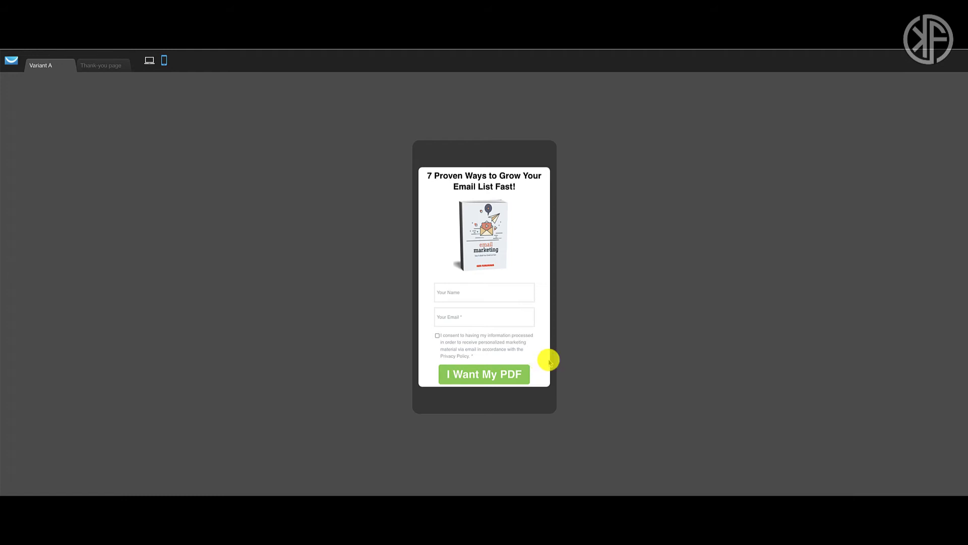
click(690, 53)
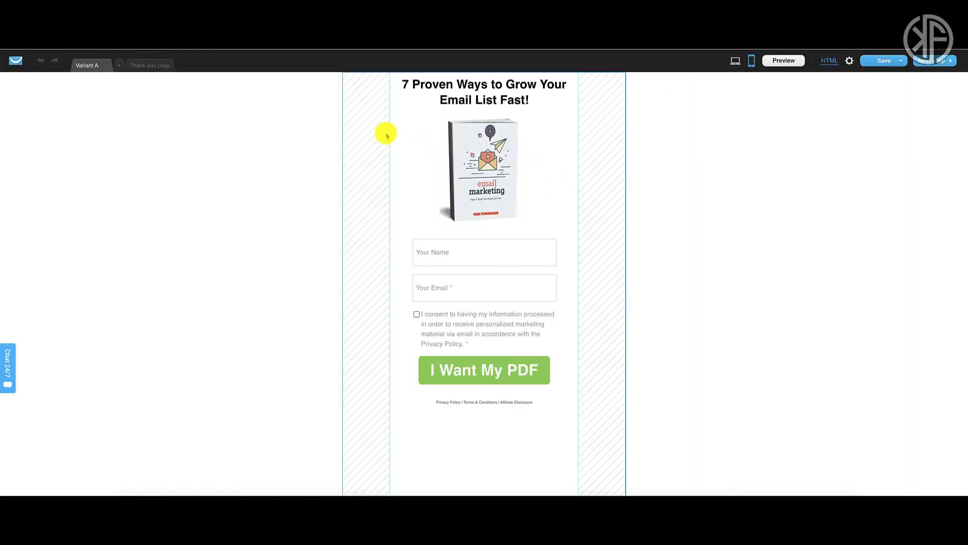
Switch to the desktop version of the thank-you page and delete its brand logo.
click(736, 61)
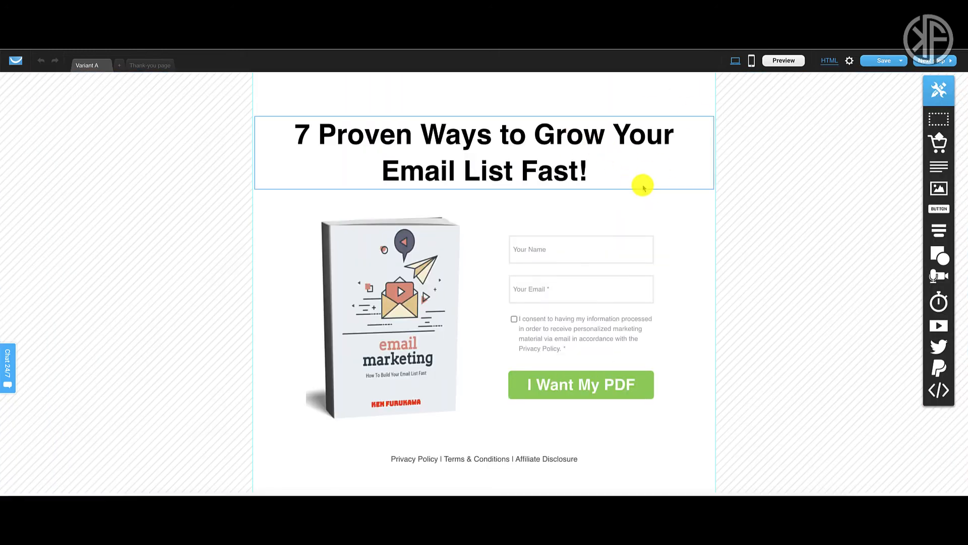
click(151, 67)
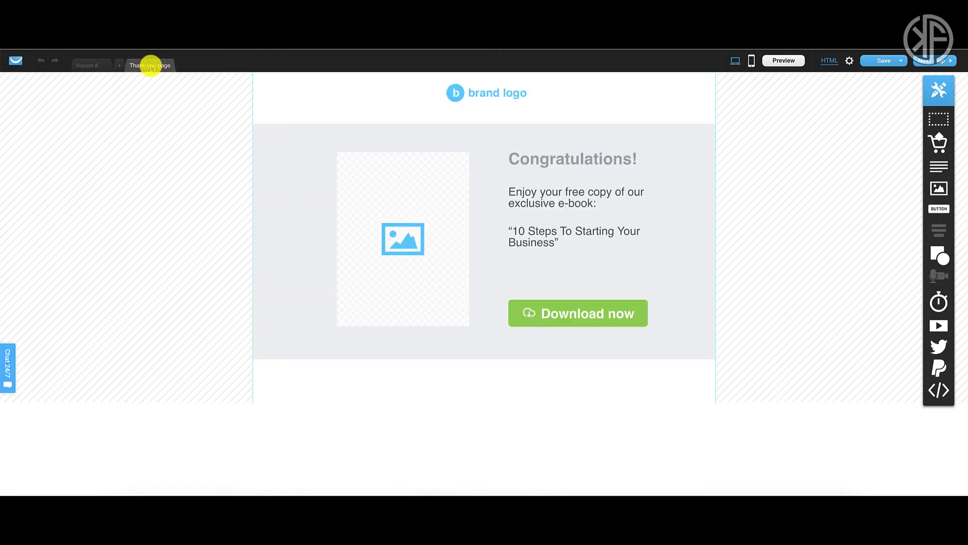
click(498, 96)
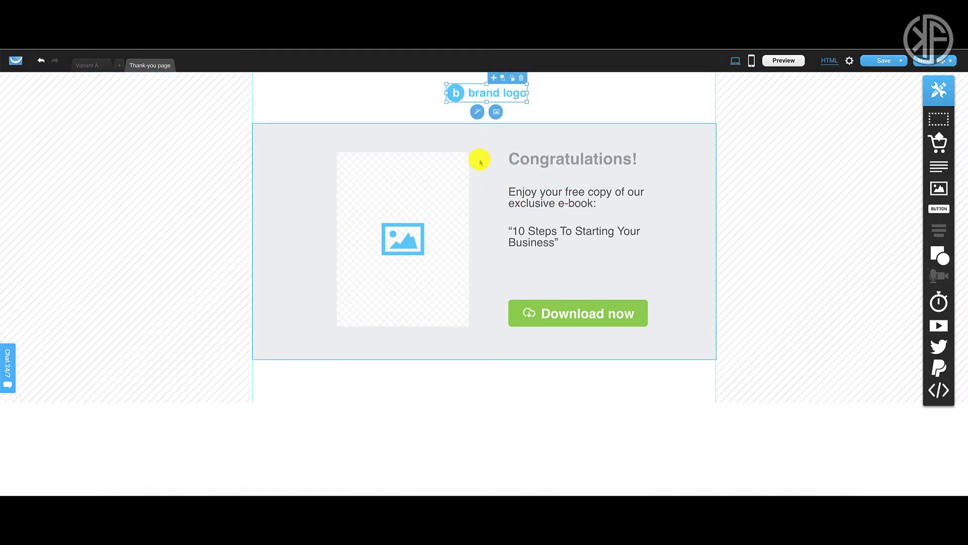
click(520, 78)
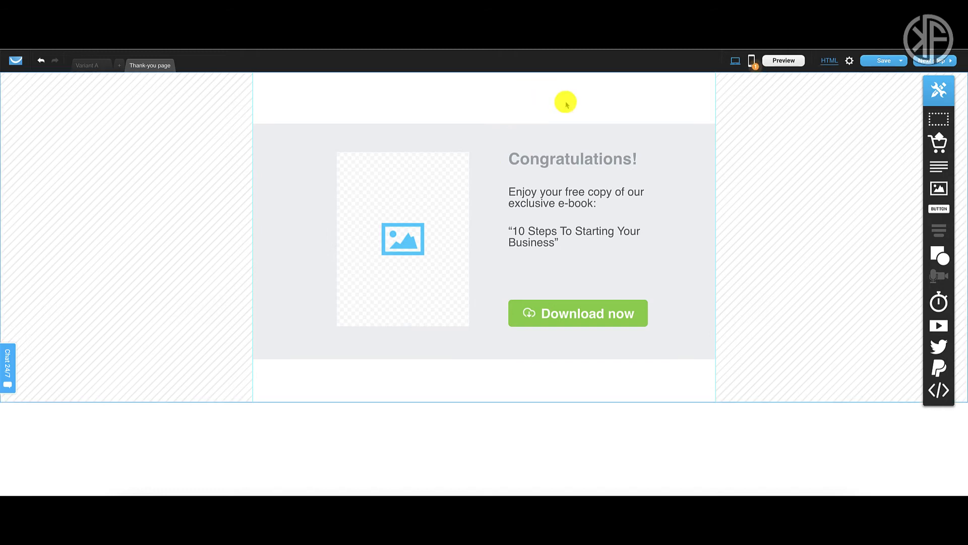
Replace the thank-you page's placeholder image with the Lead Magnet file and enlarge it to about 373 × 488.
click(405, 236)
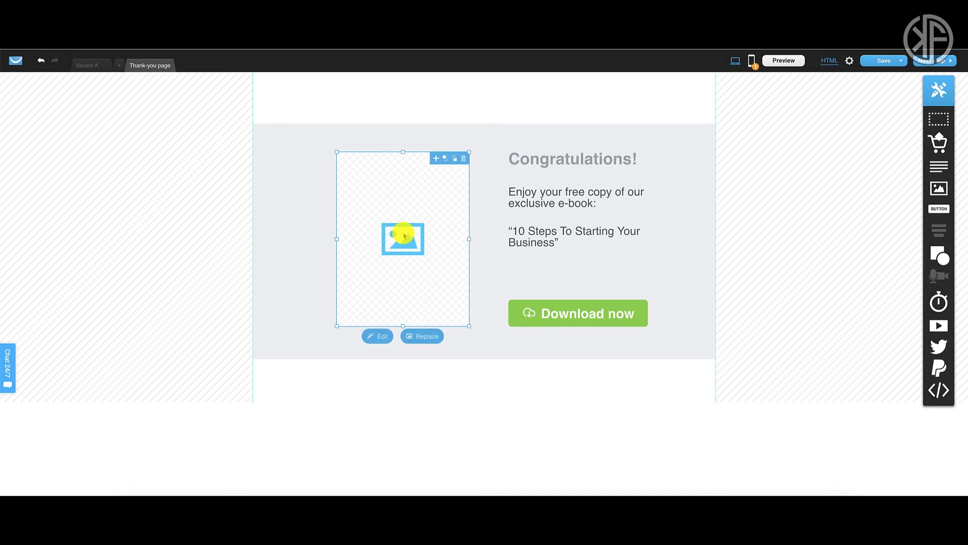
click(424, 336)
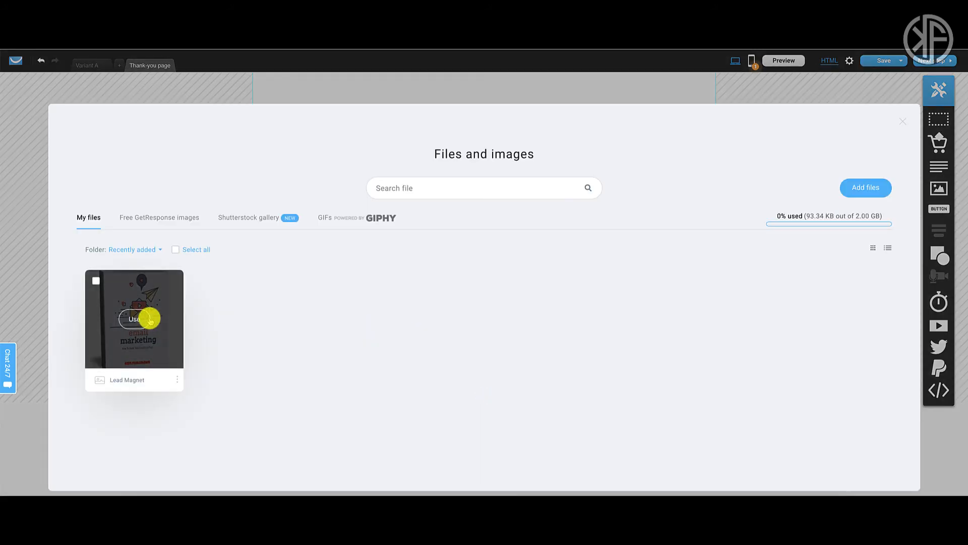
click(152, 318)
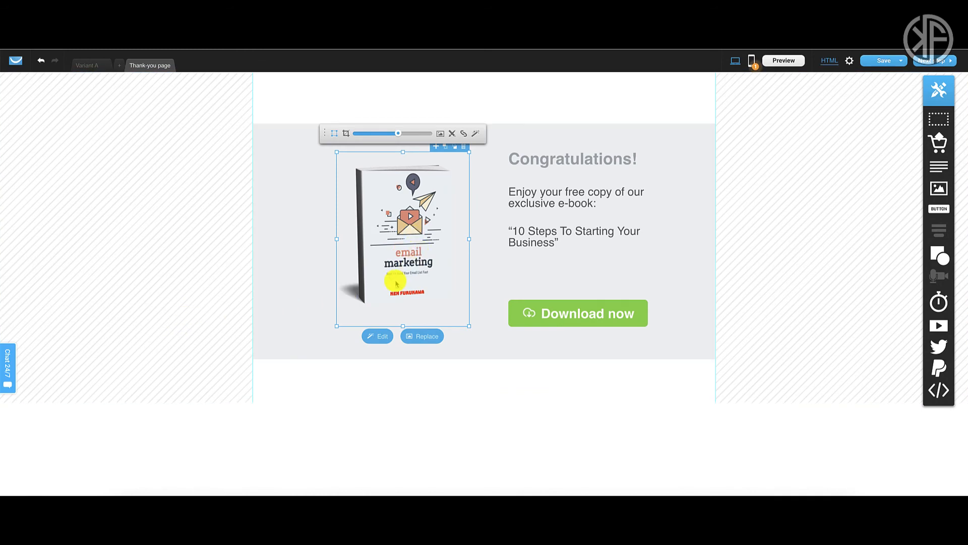
drag(337, 325, 313, 334)
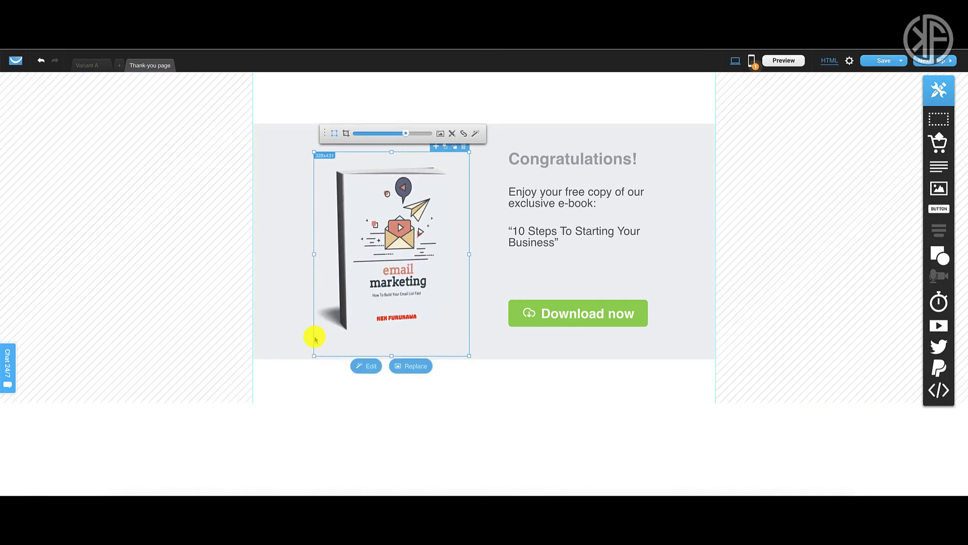
drag(312, 150, 292, 142)
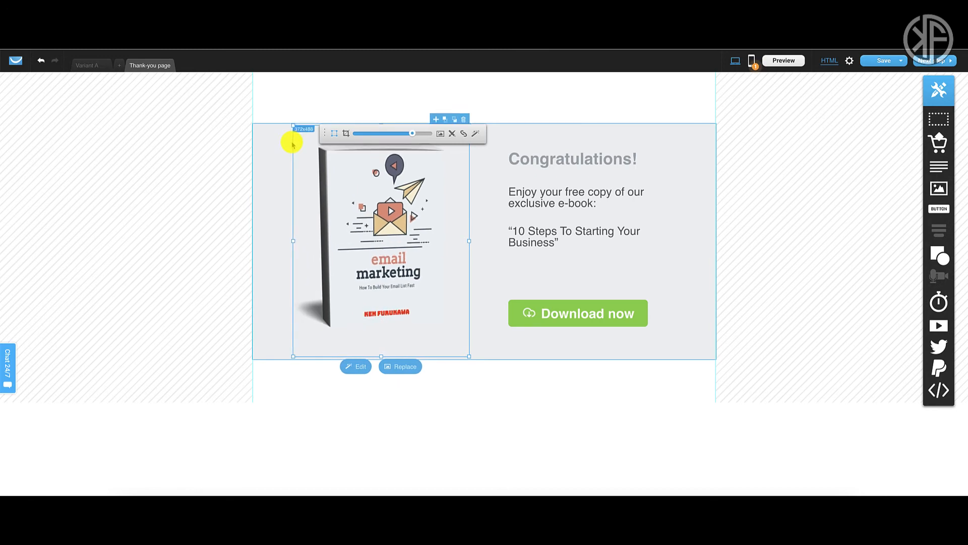
click(698, 257)
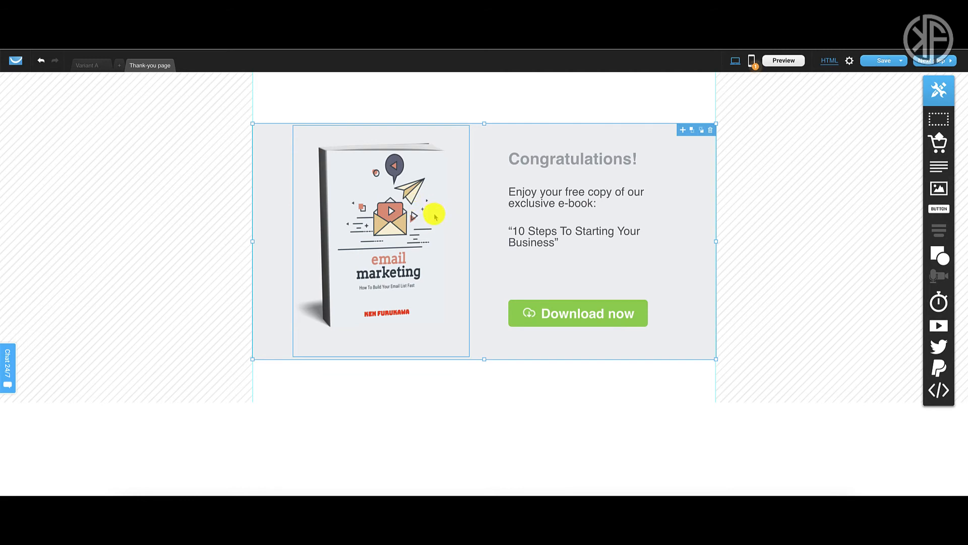
Replace the "Congratulations!" heading with "Success!" and centre it.
double_click(579, 154)
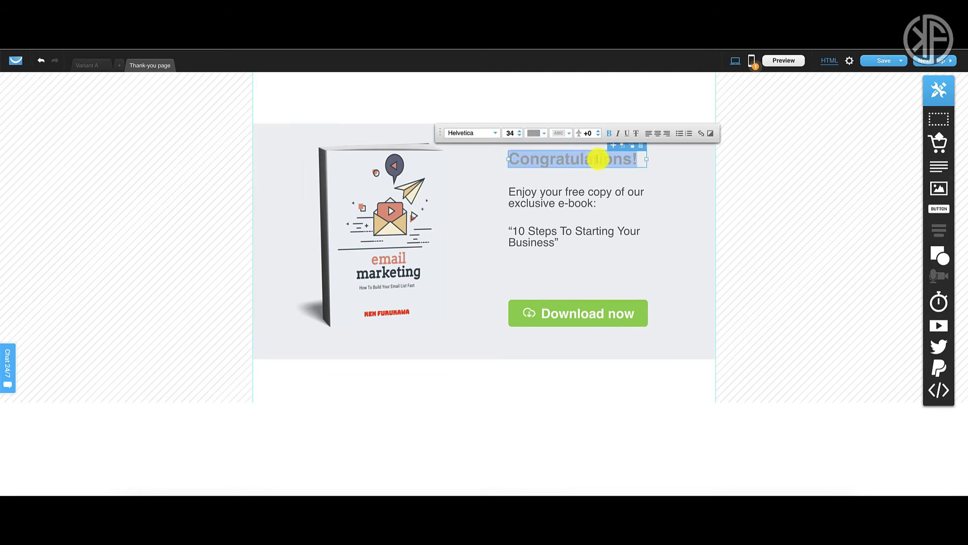
text(Success!)
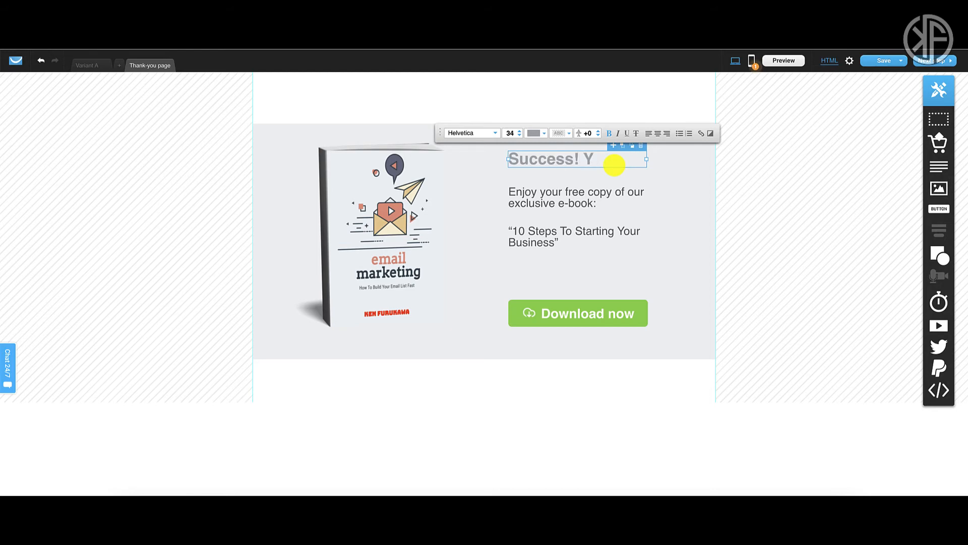
click(658, 133)
Change the text colour of the "Success!" heading to black.
triple_click(579, 162)
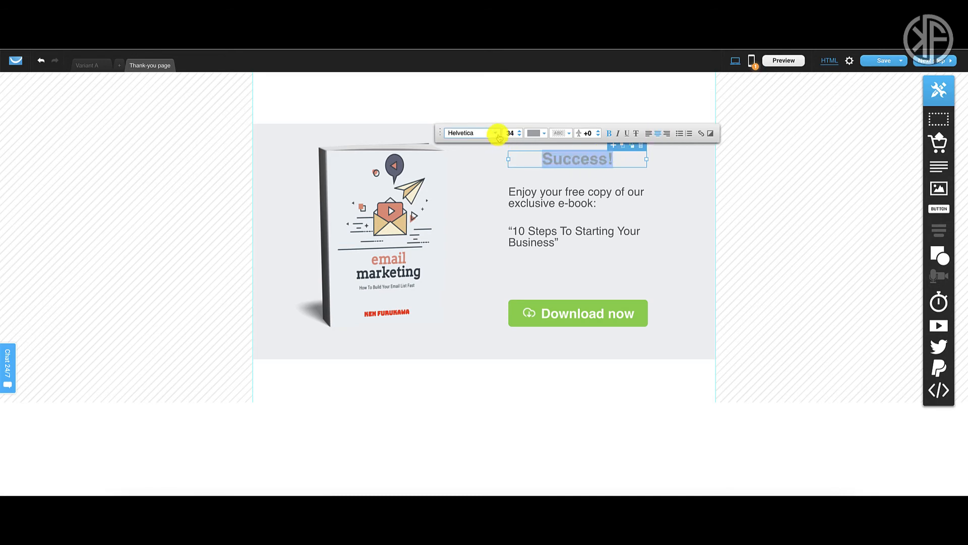
click(526, 133)
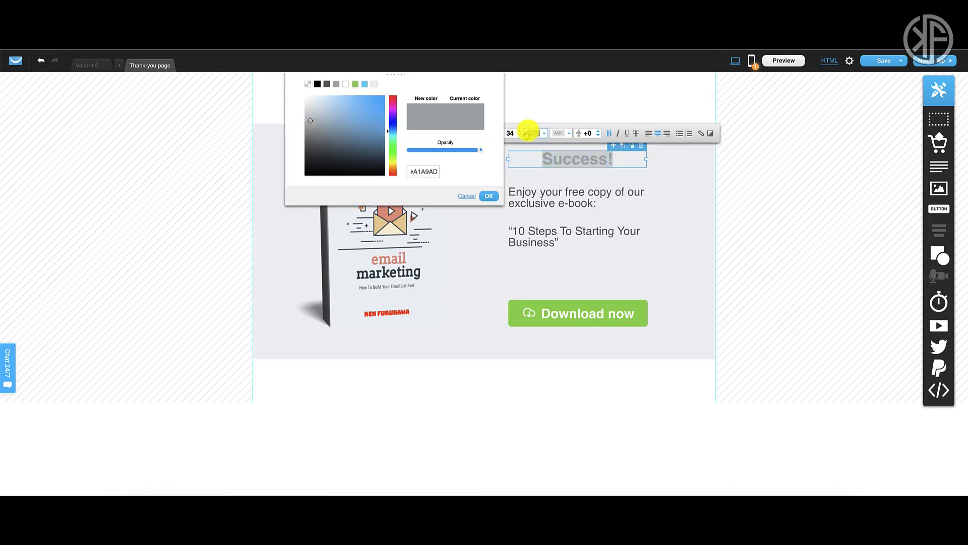
click(317, 83)
click(488, 195)
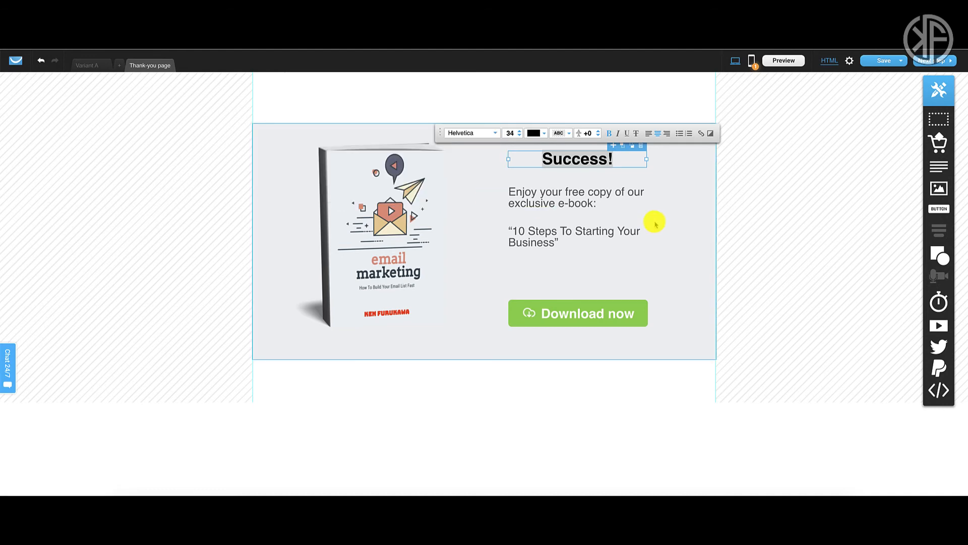
click(656, 220)
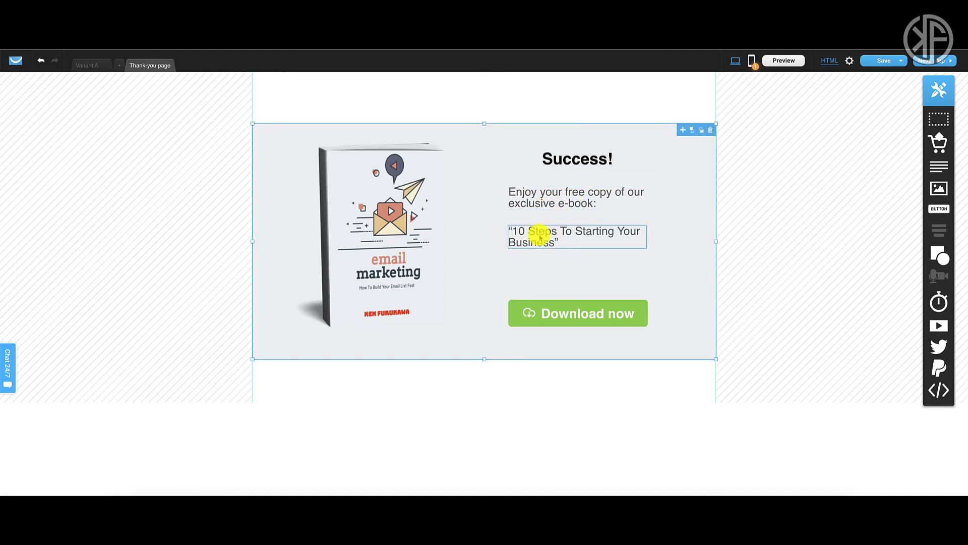
Replace the e-book title with "7 Proven Ways to Grow Your Email List Fast!" and increase its line spacing.
click(523, 237)
double_click(523, 237)
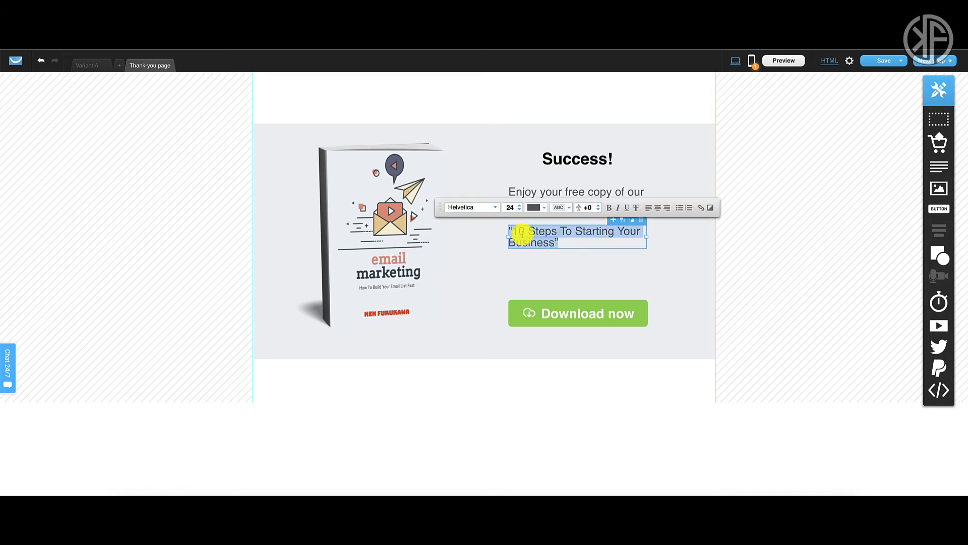
text(7 Proven Ways to)
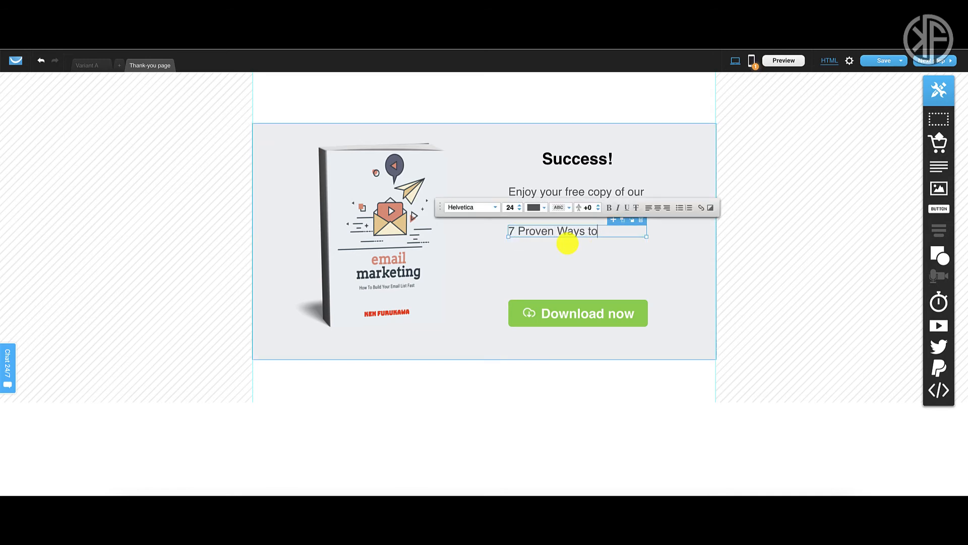
text( Grow Your Email List Fast!)
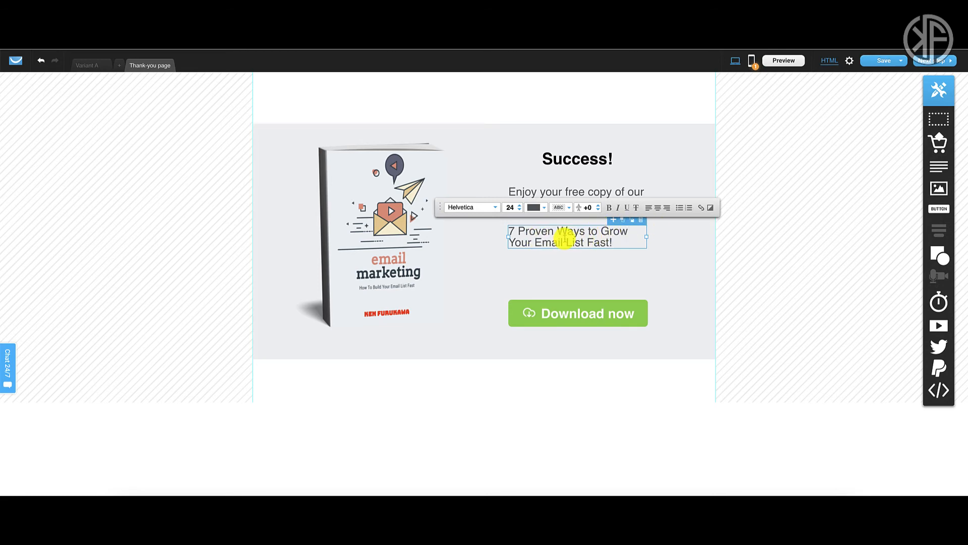
click(598, 205)
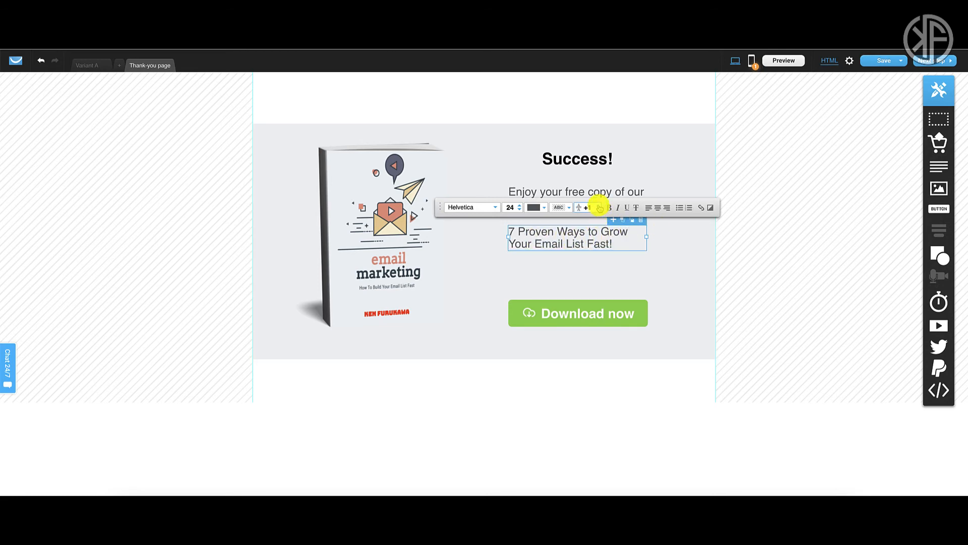
click(598, 206)
Change the text colour of the e-book title "7 Proven Ways to Grow Your Email List Fast!" to black (#000000).
drag(618, 244, 510, 229)
click(545, 208)
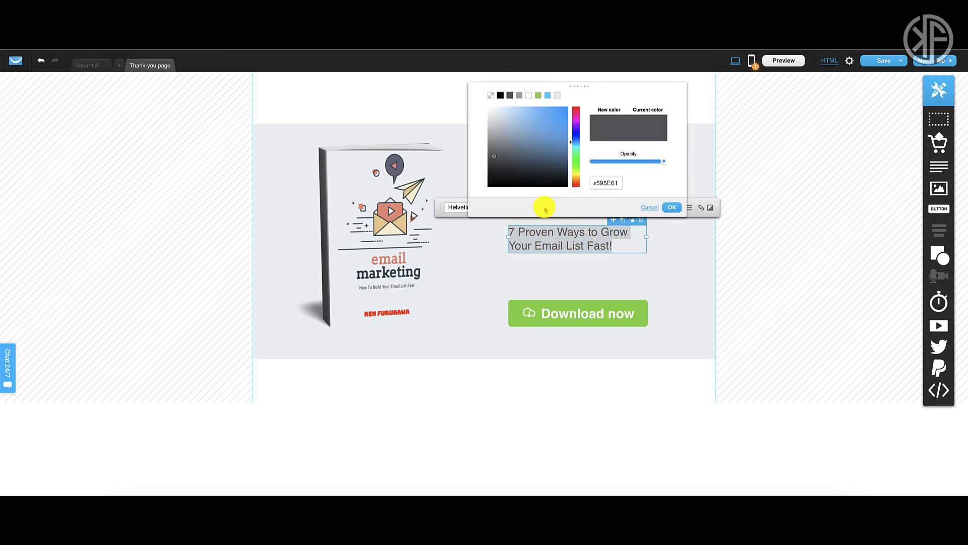
click(511, 97)
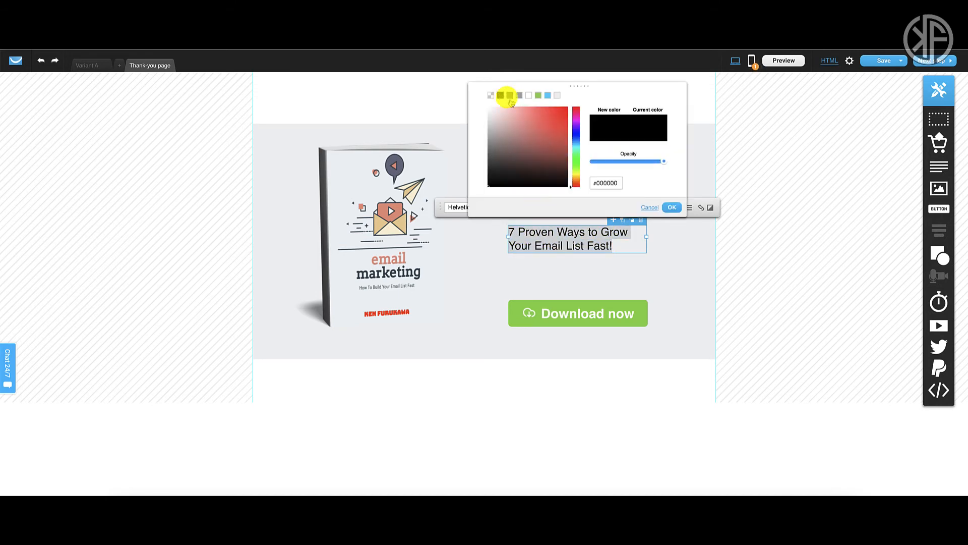
click(629, 237)
click(670, 208)
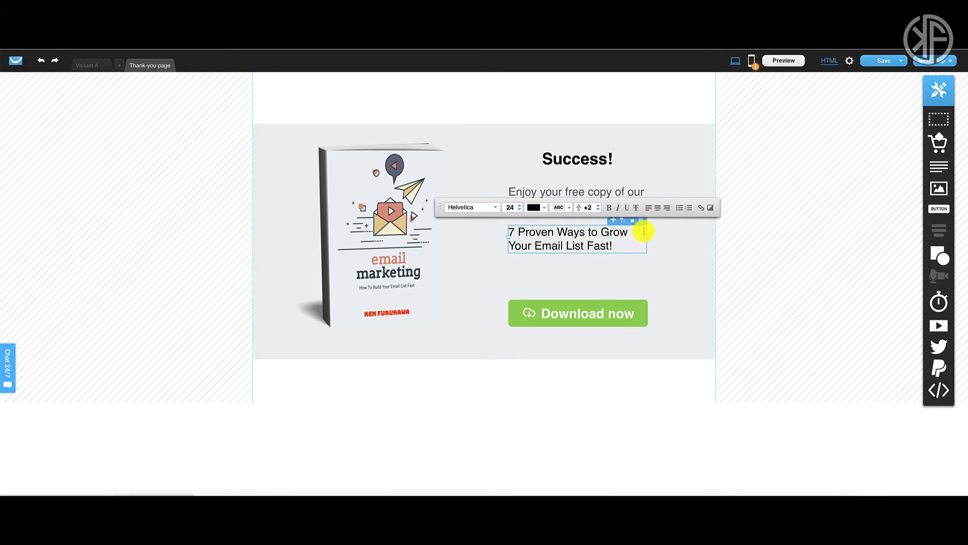
Centre the e-book title text and move its text block slightly lower, towards the download button.
click(609, 245)
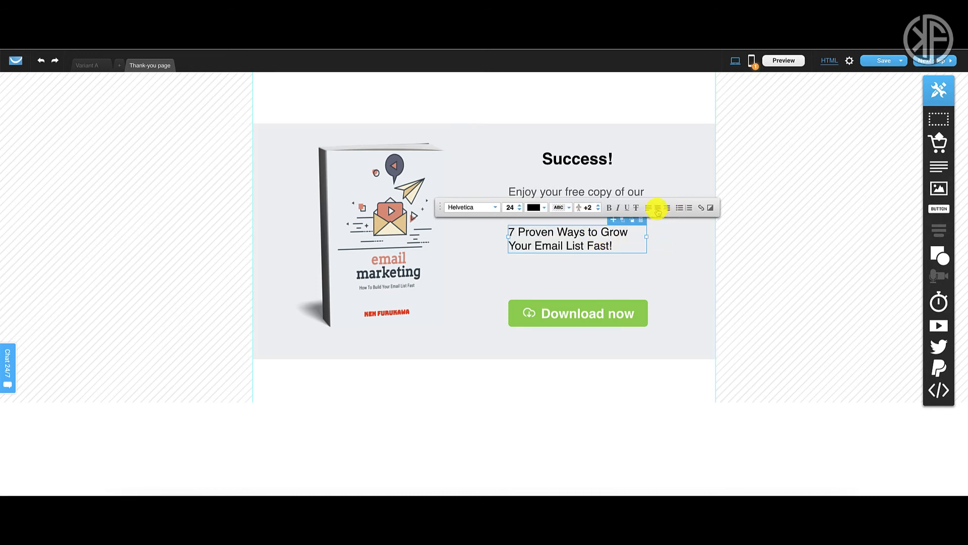
click(658, 208)
click(669, 264)
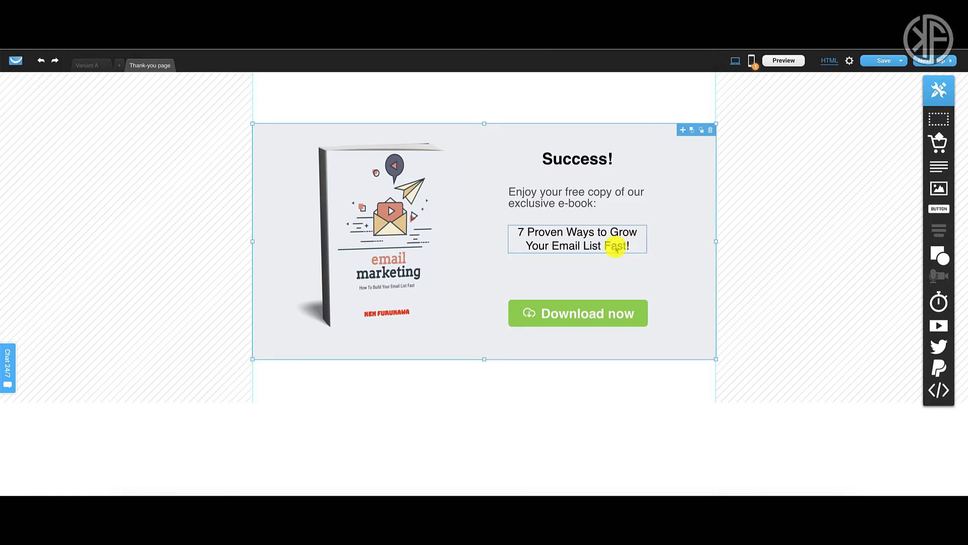
drag(614, 244, 612, 258)
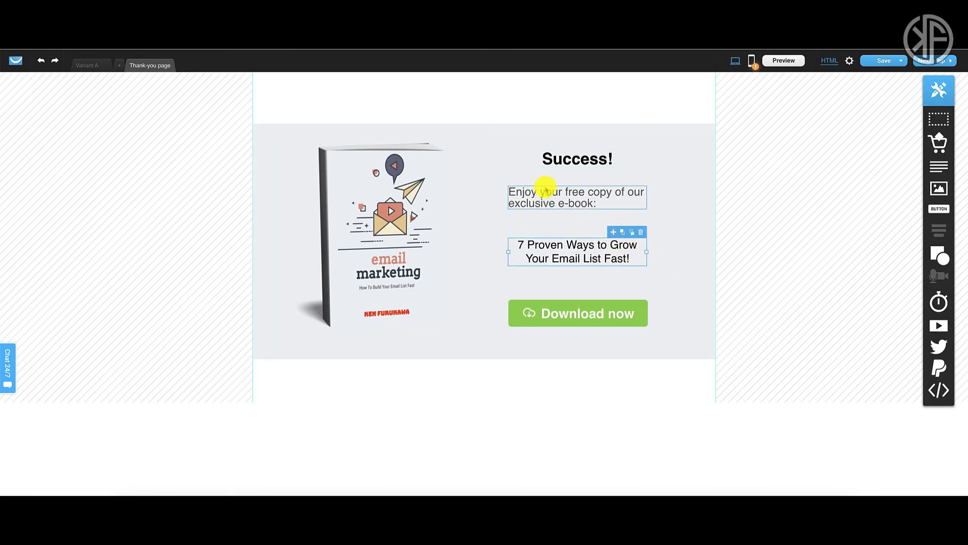
Change the text colour of the "Enjoy your free copy of our exclusive e-book:" paragraph to black (#000000).
double_click(580, 199)
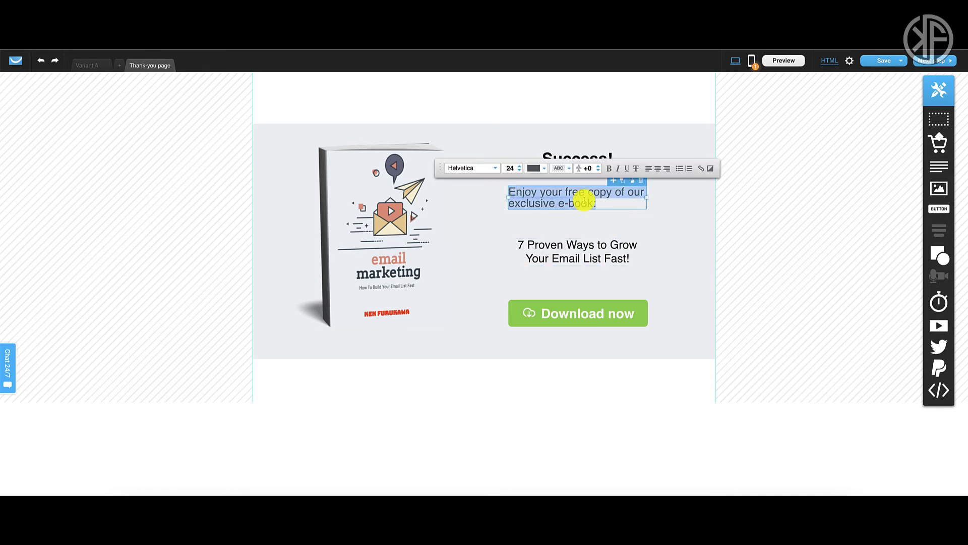
click(547, 169)
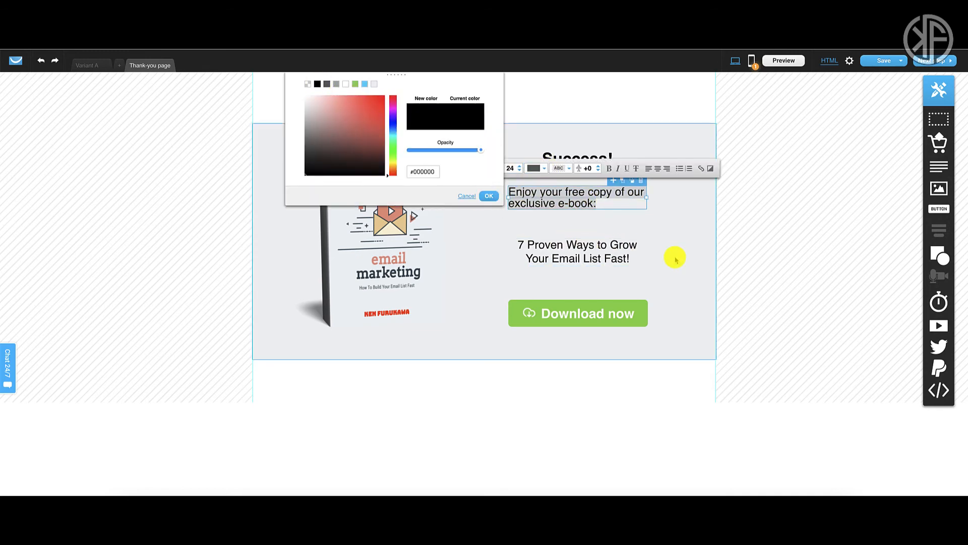
click(489, 196)
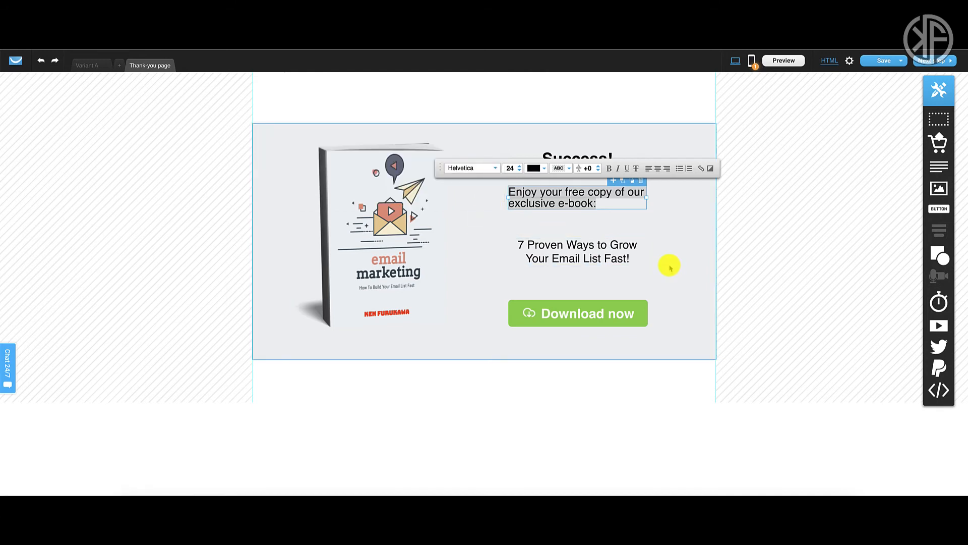
click(670, 268)
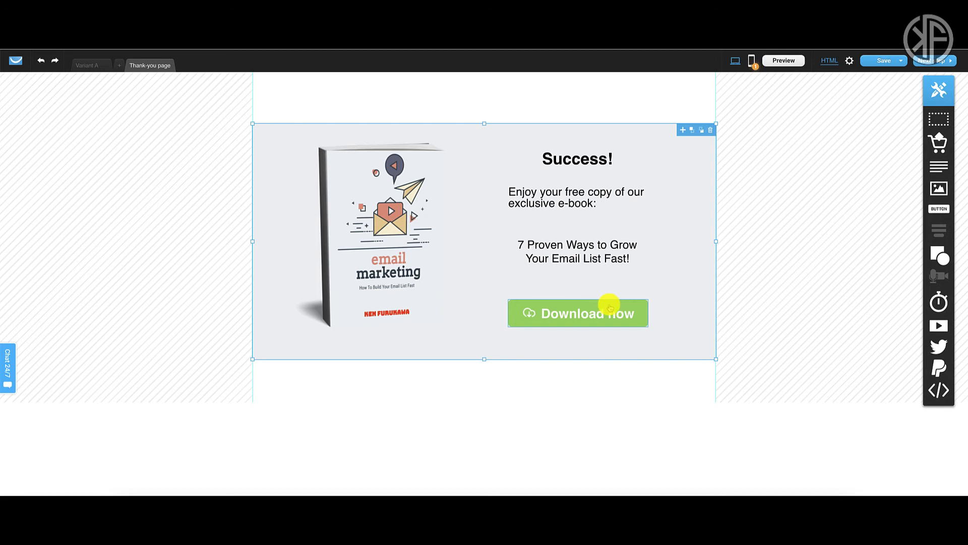
click(609, 306)
double_click(599, 307)
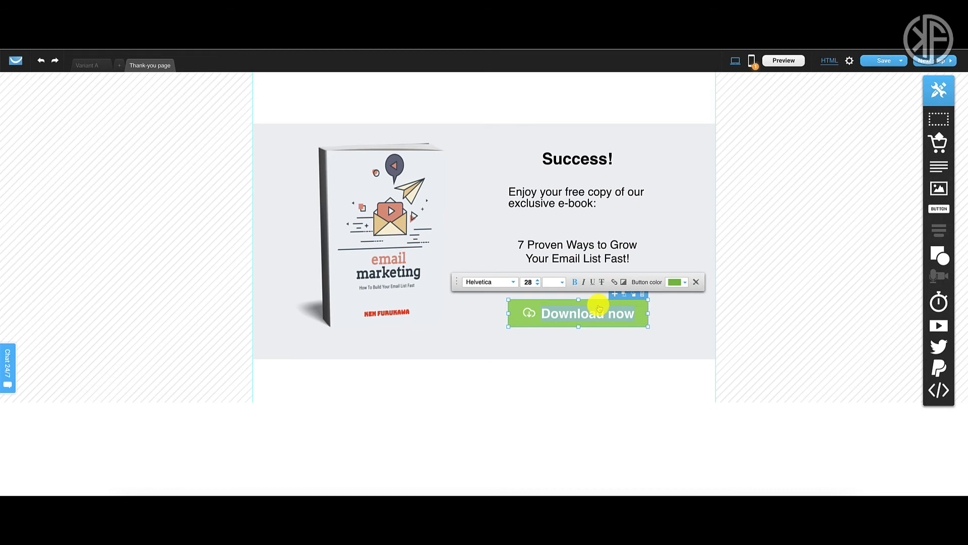
click(532, 283)
click(615, 283)
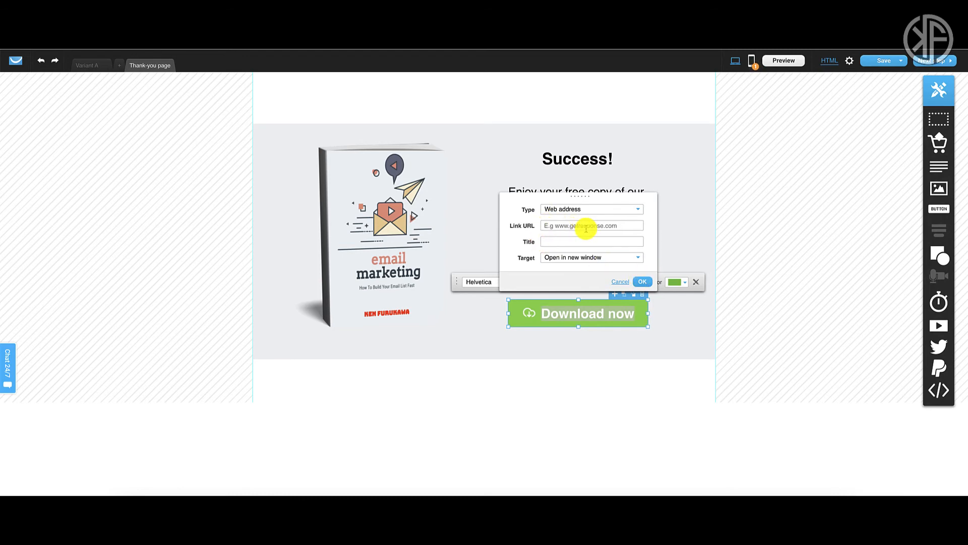
click(620, 283)
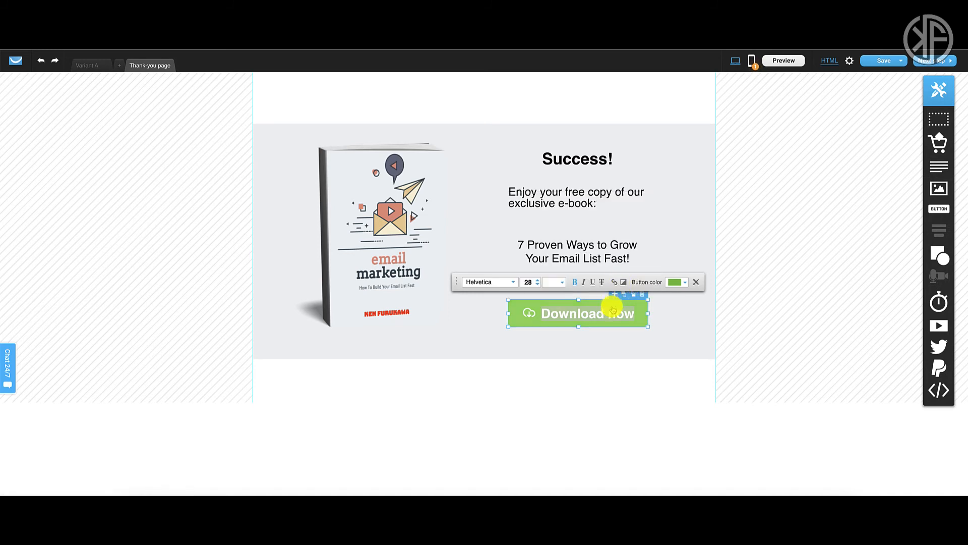
click(674, 324)
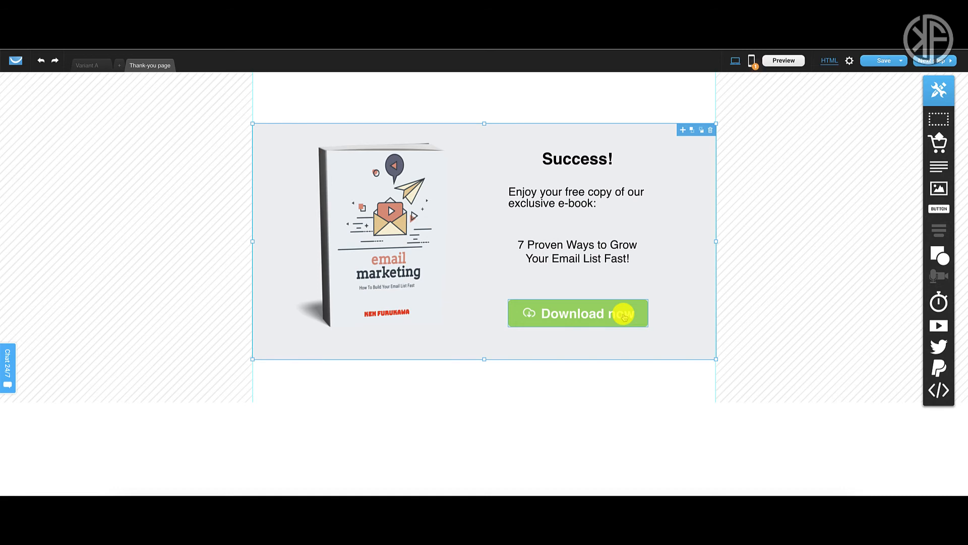
Copy the URL of the Lead Magnet file from the stored files, leaving the book image unreplaced.
click(392, 267)
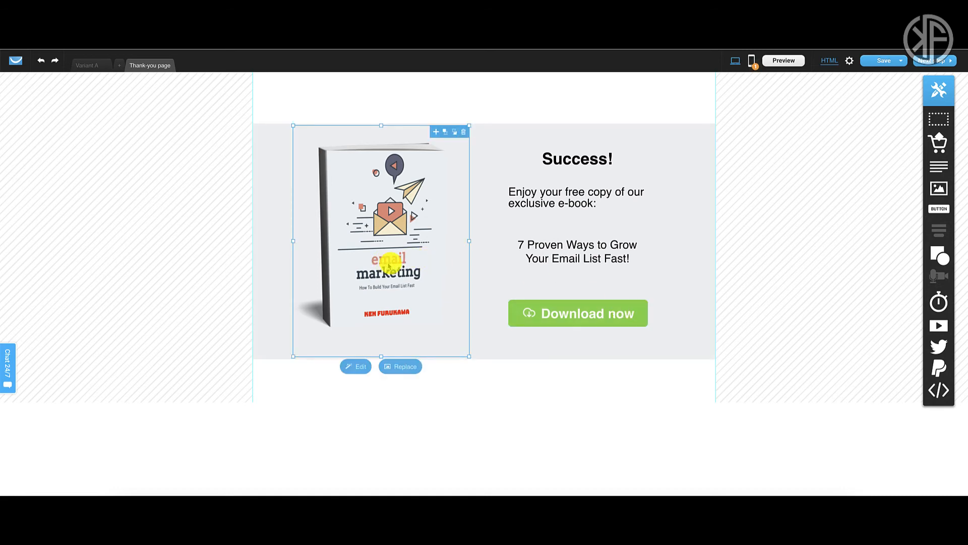
click(405, 368)
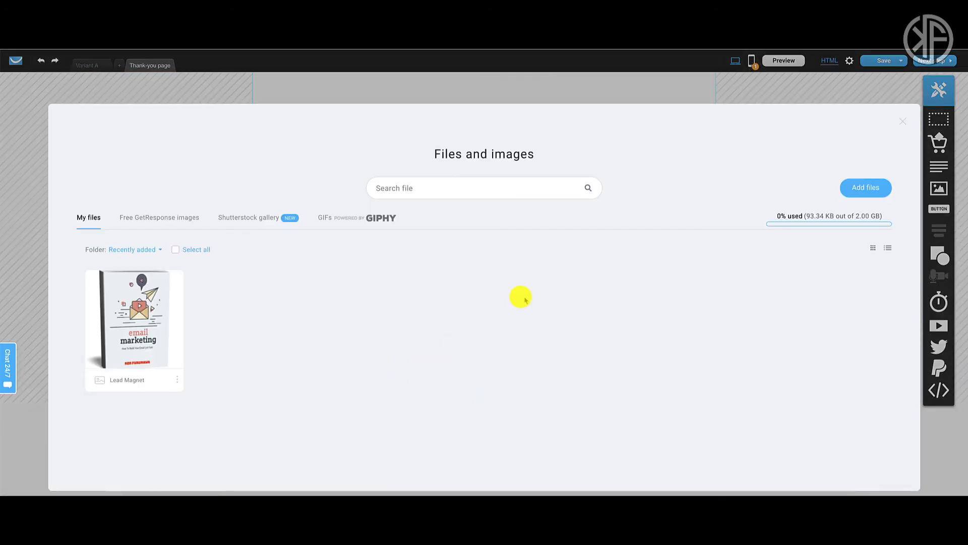
scroll(501, 300, down, 2)
mouse_move(121, 223)
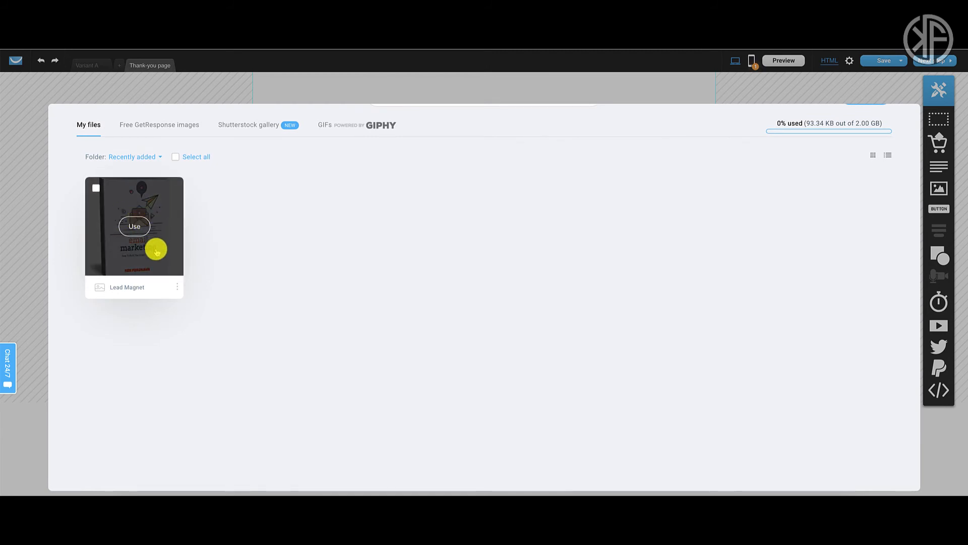
click(176, 286)
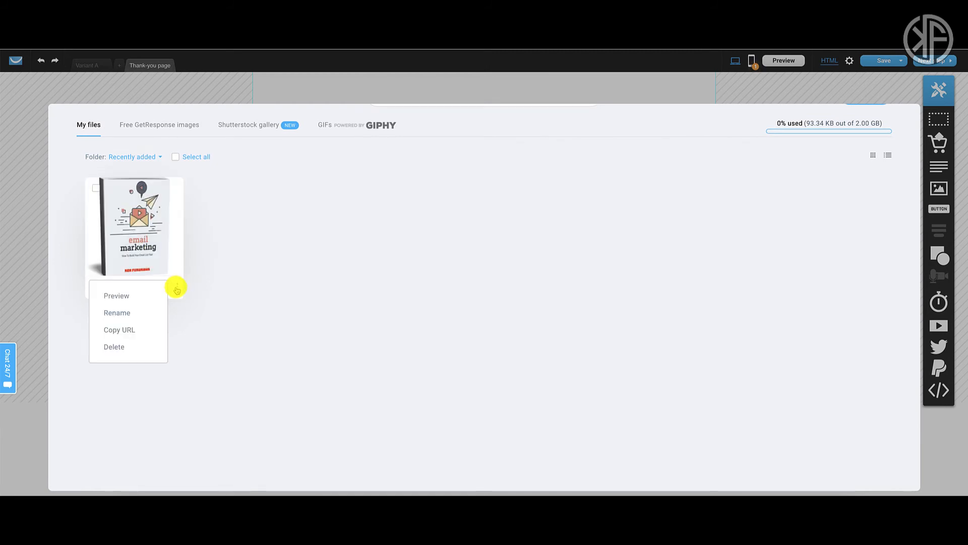
click(123, 331)
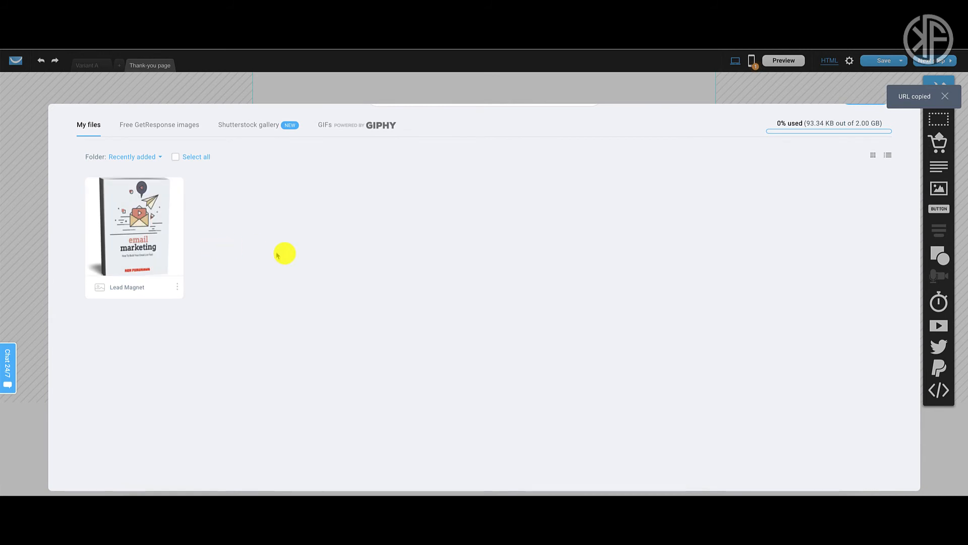
click(26, 189)
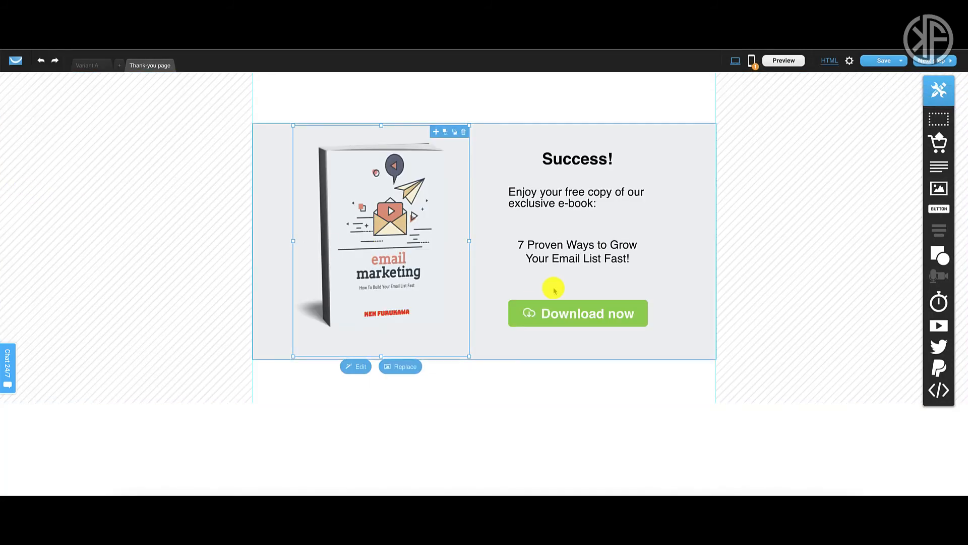
Link the "Download now" button to the copied file URL as a web address that opens in a new window.
click(587, 308)
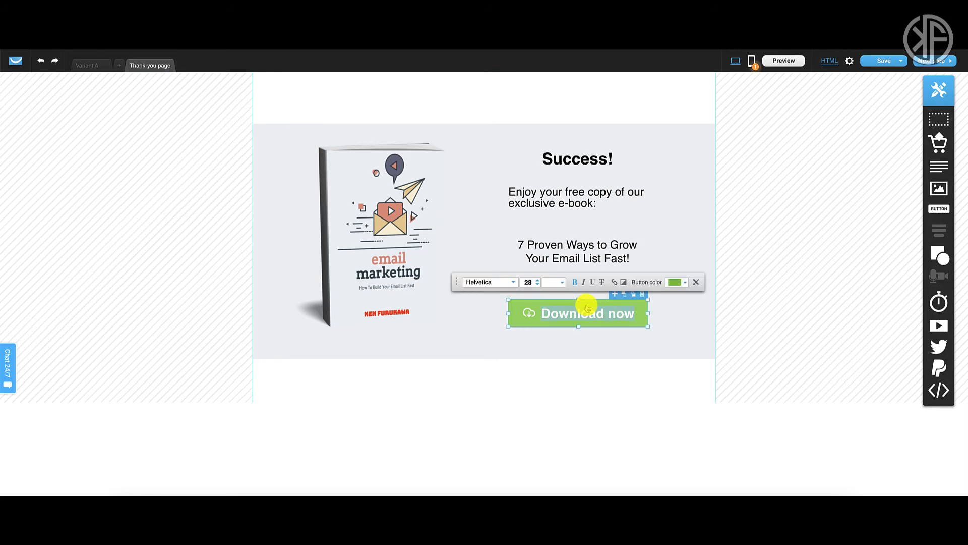
click(614, 281)
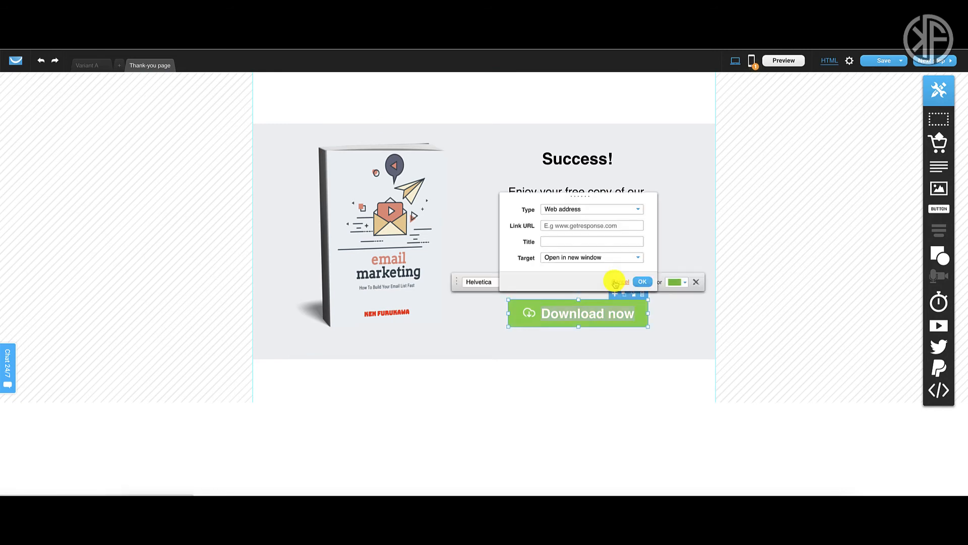
click(565, 227)
key(ctrl+v)
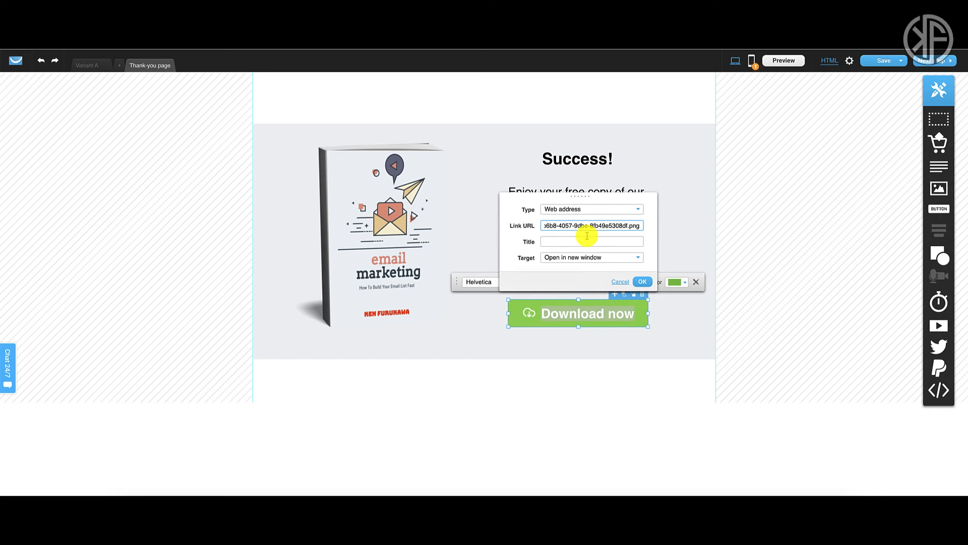
click(642, 281)
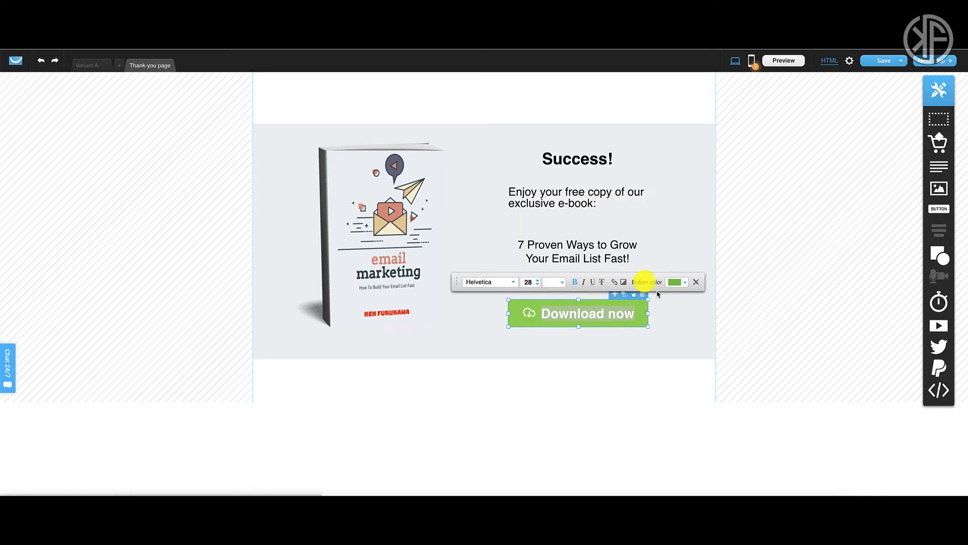
click(731, 332)
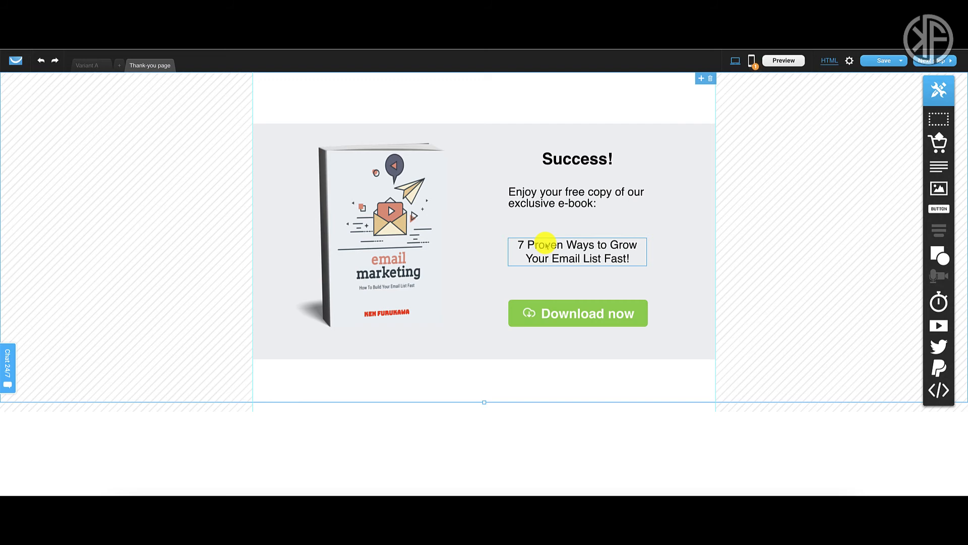
Add a centred text block below the download button reading "Privacy Policy | Terms & Conditions | Affiliate Disclosure".
click(590, 257)
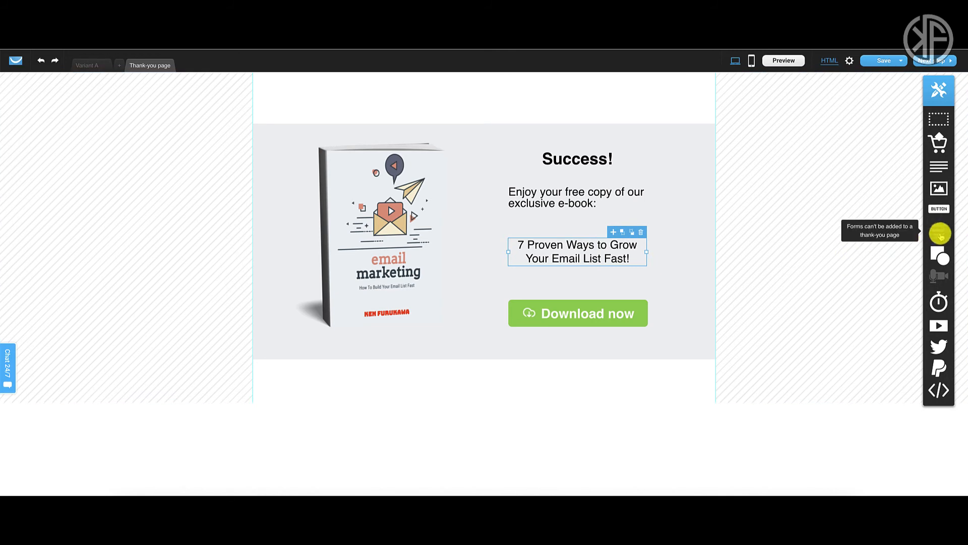
drag(937, 164, 510, 341)
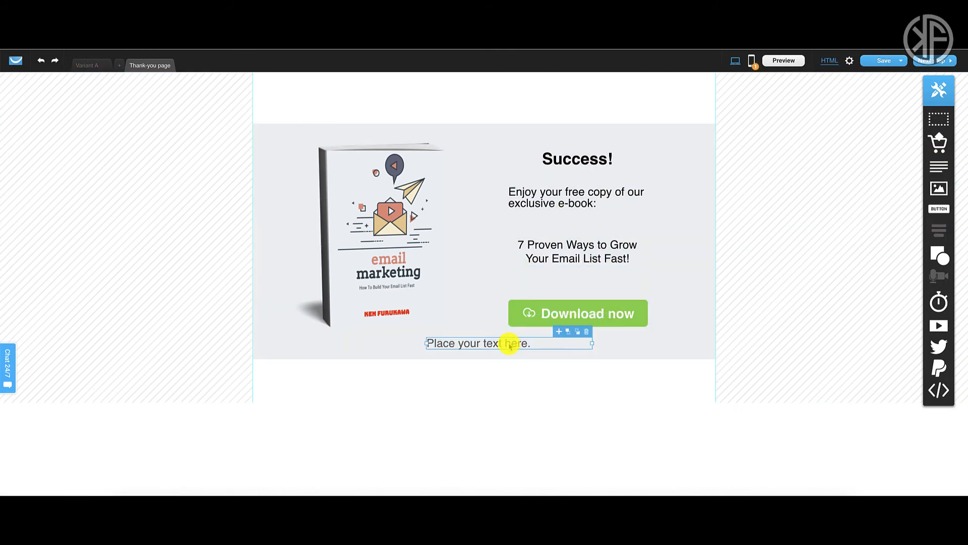
double_click(510, 341)
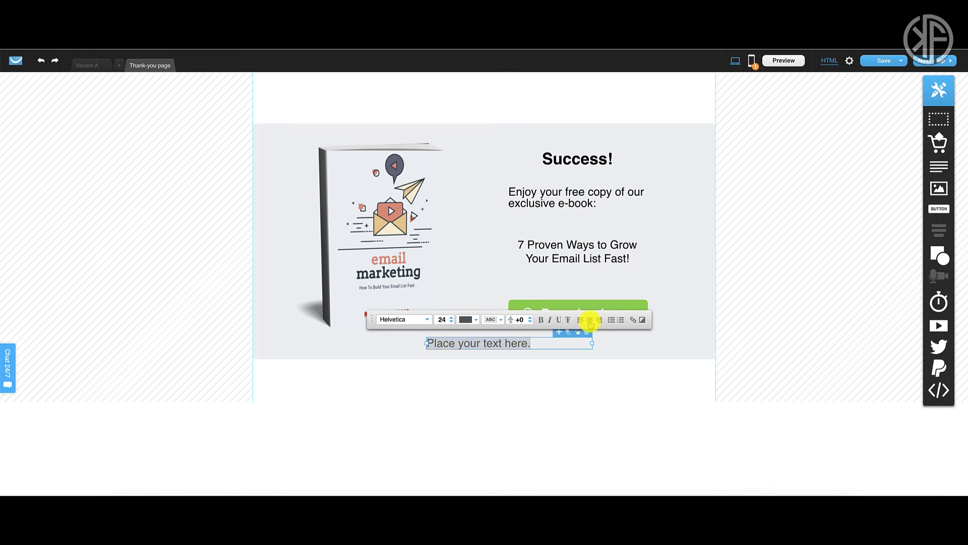
click(589, 320)
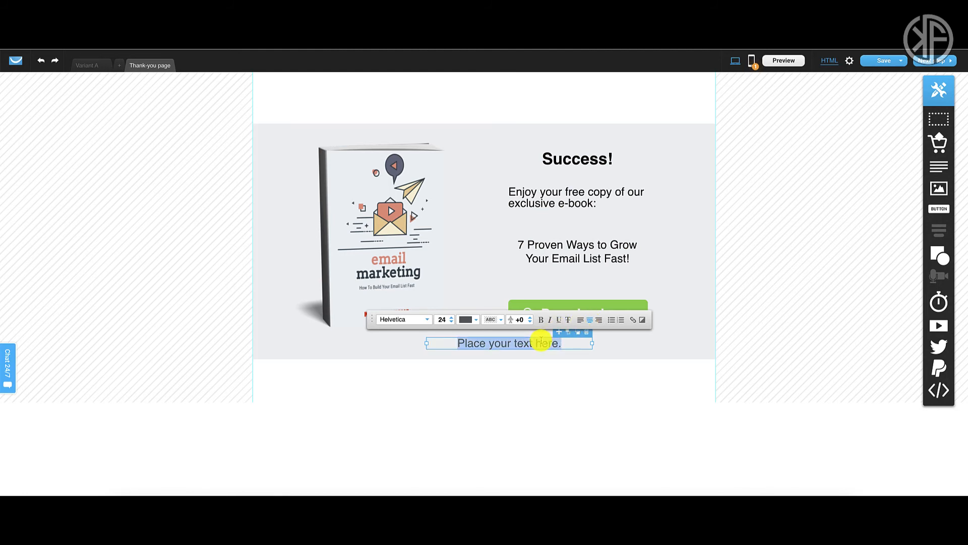
text(Pr)
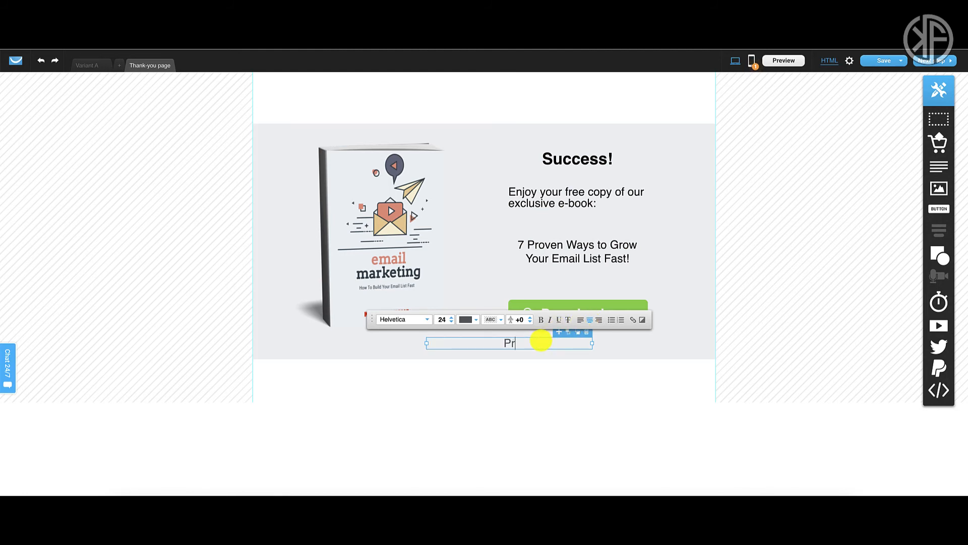
text(ivacy Policy | Terms )
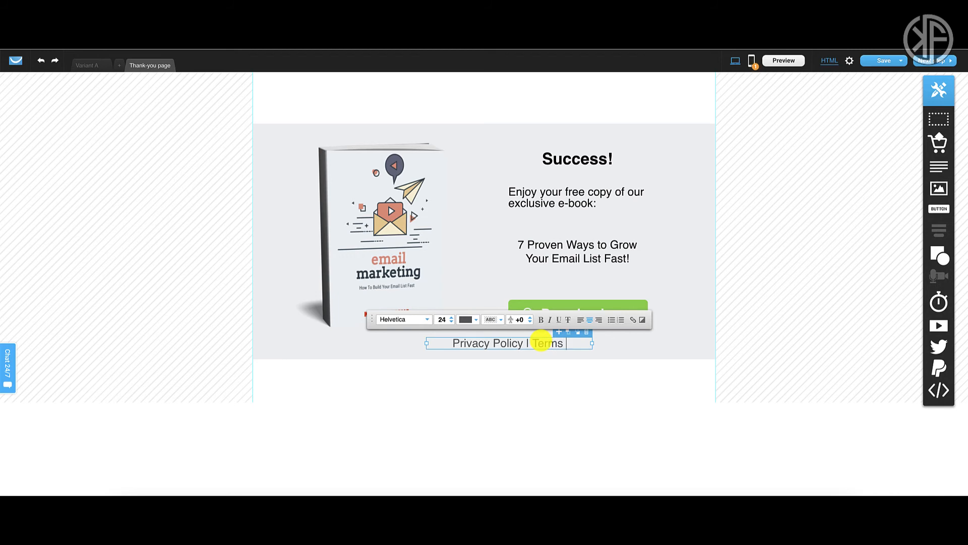
text(& Conditions)
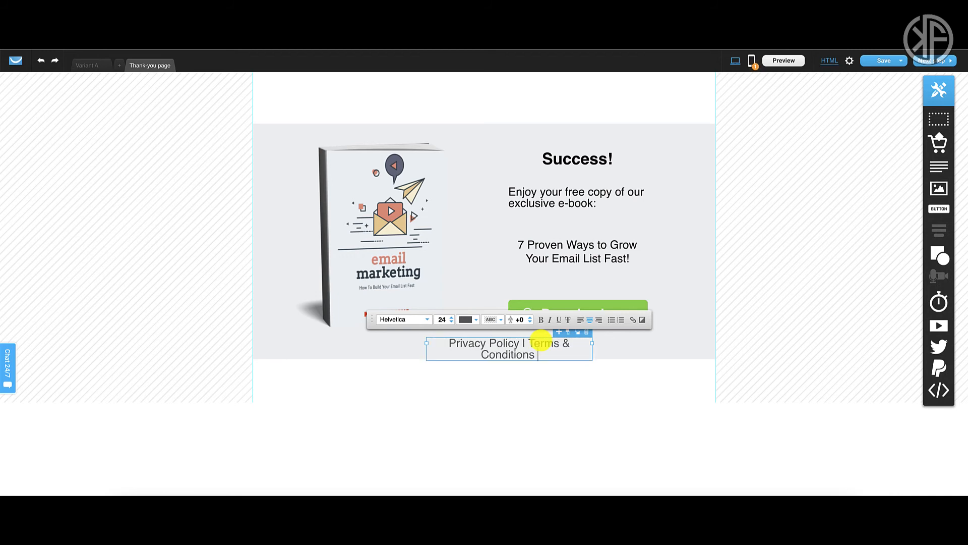
text( | Affiliate Disclosure)
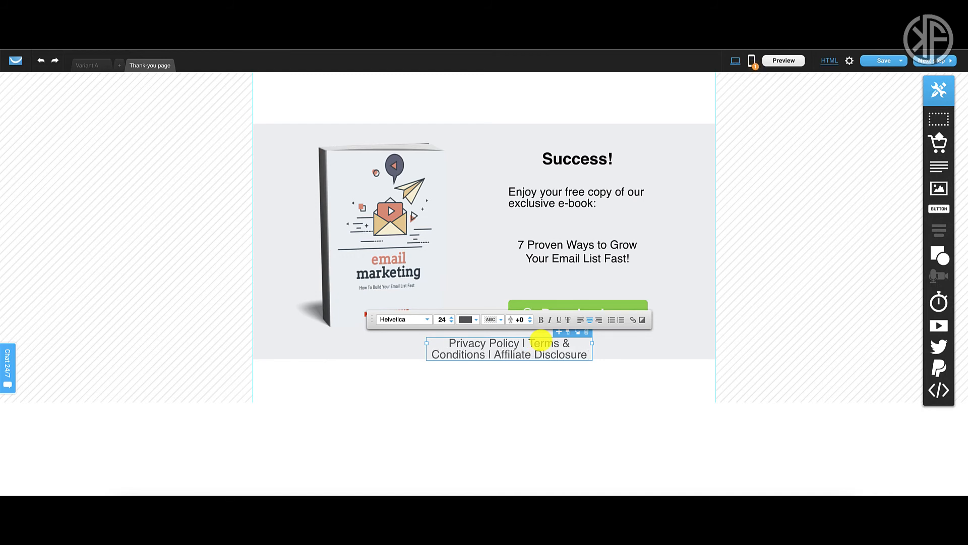
Widen the legal footer text block on both sides so it fits on one line, and shift it slightly down and right.
drag(592, 343, 690, 346)
drag(426, 348, 313, 343)
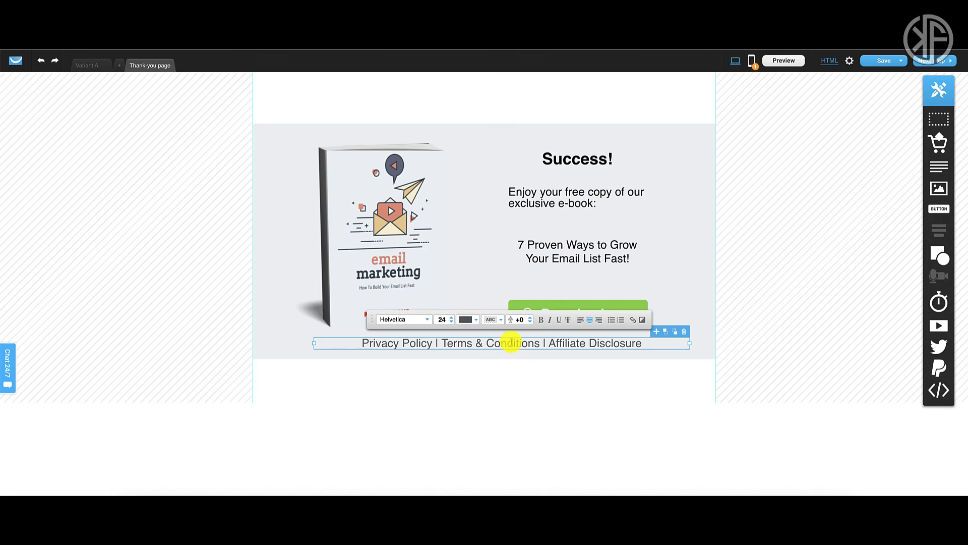
click(632, 357)
mouse_move(618, 343)
mouse_down()
mouse_move(630, 352)
mouse_move(622, 346)
mouse_up()
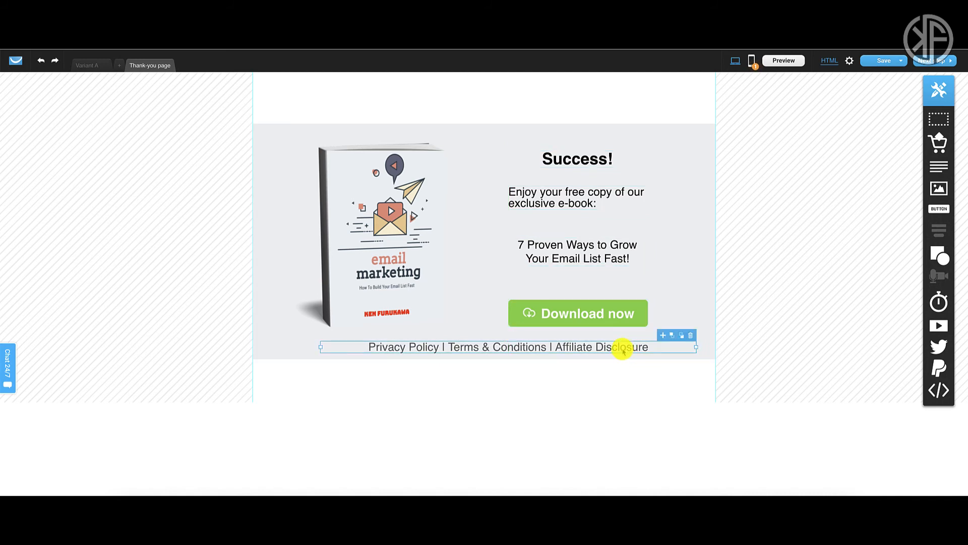
Set the legal footer text on the thank-you page to size 16 and move the "Download now" button slightly up.
double_click(622, 346)
click(451, 326)
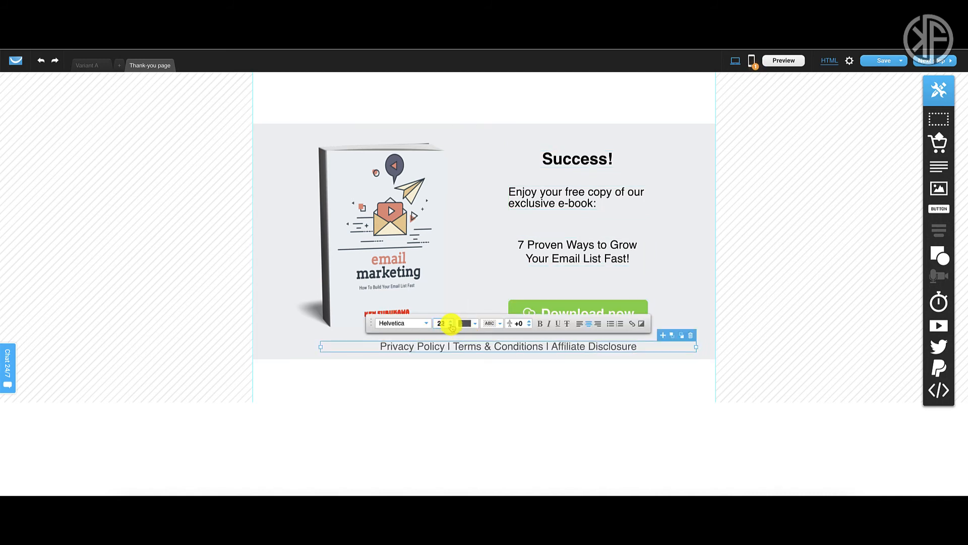
click(451, 326)
click(451, 326)
click(451, 326)
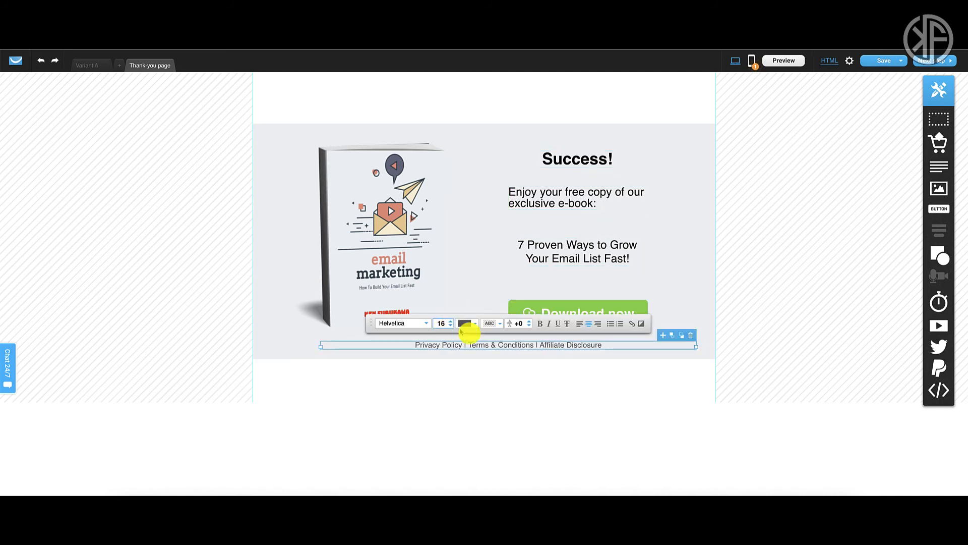
click(618, 381)
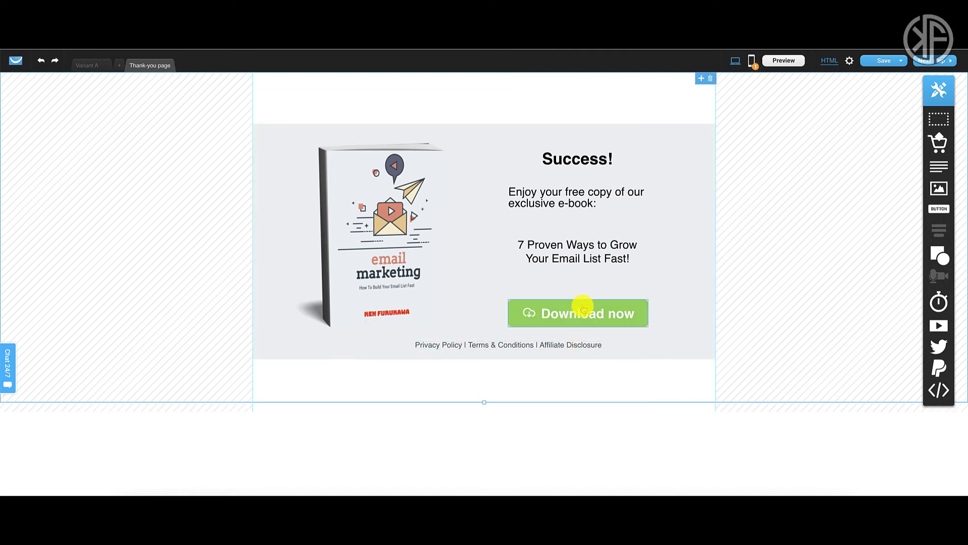
drag(583, 309, 586, 299)
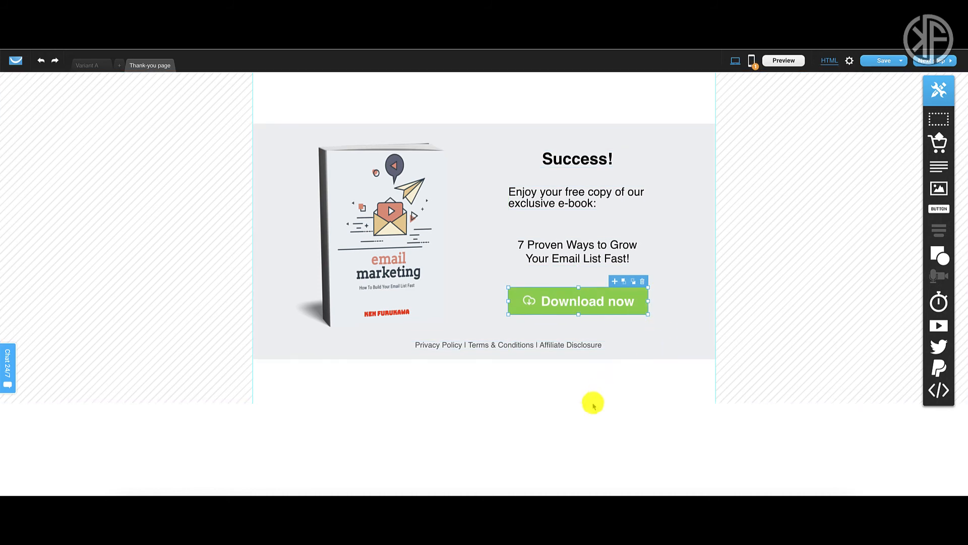
click(580, 379)
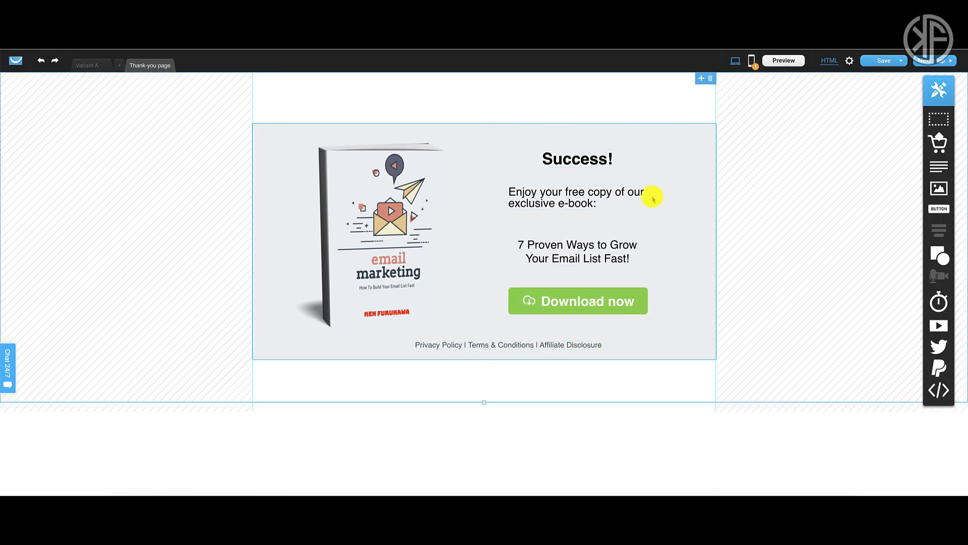
In the mobile version, narrow the legal footer text block to the page width and set its font size to 12.
click(751, 62)
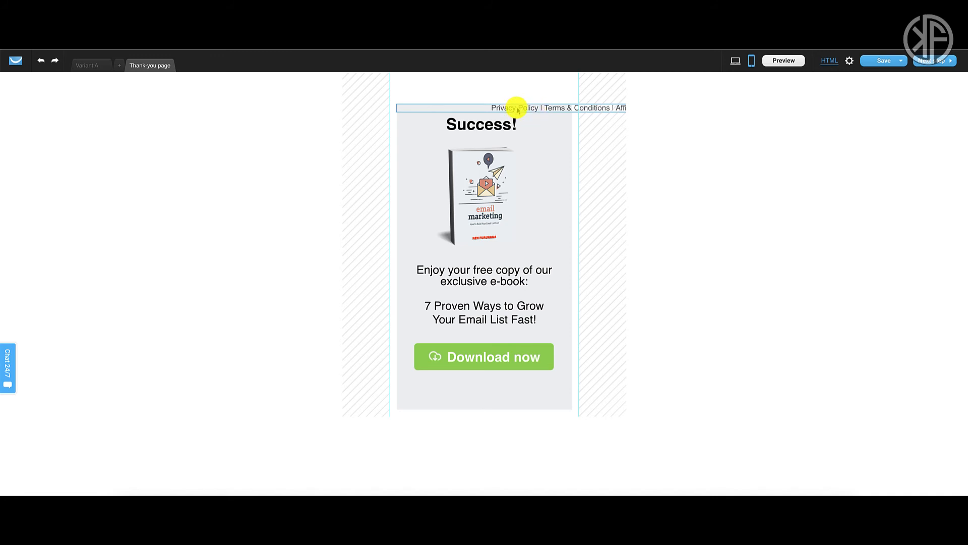
drag(514, 107, 518, 242)
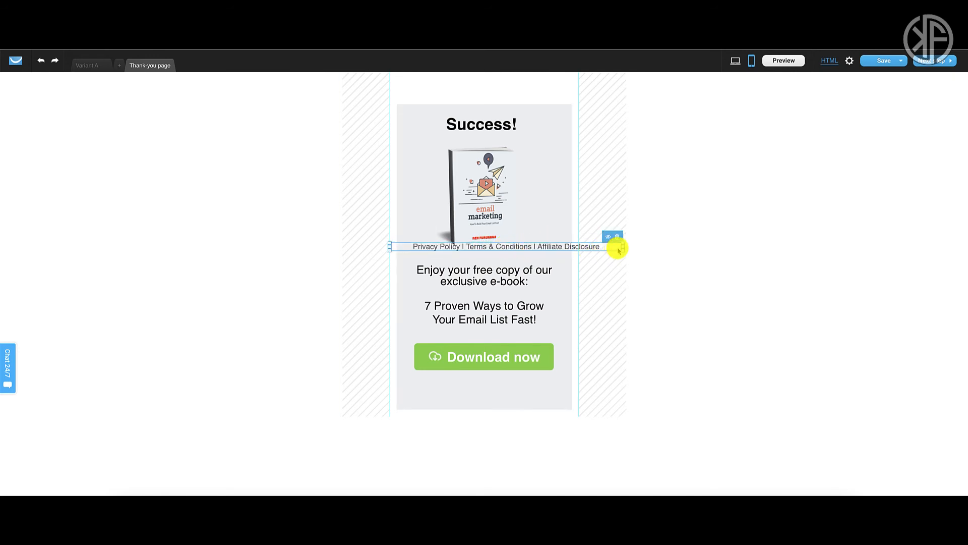
drag(622, 247, 555, 250)
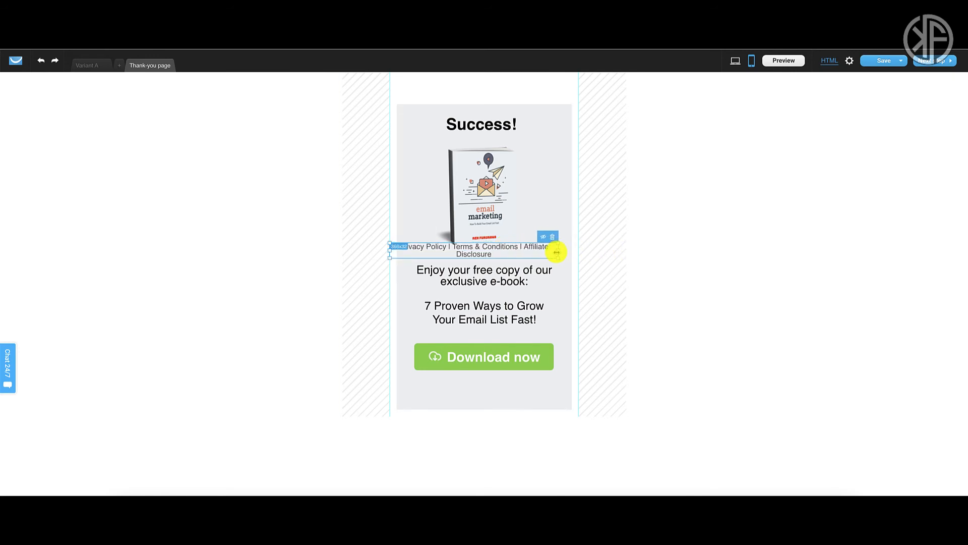
double_click(479, 251)
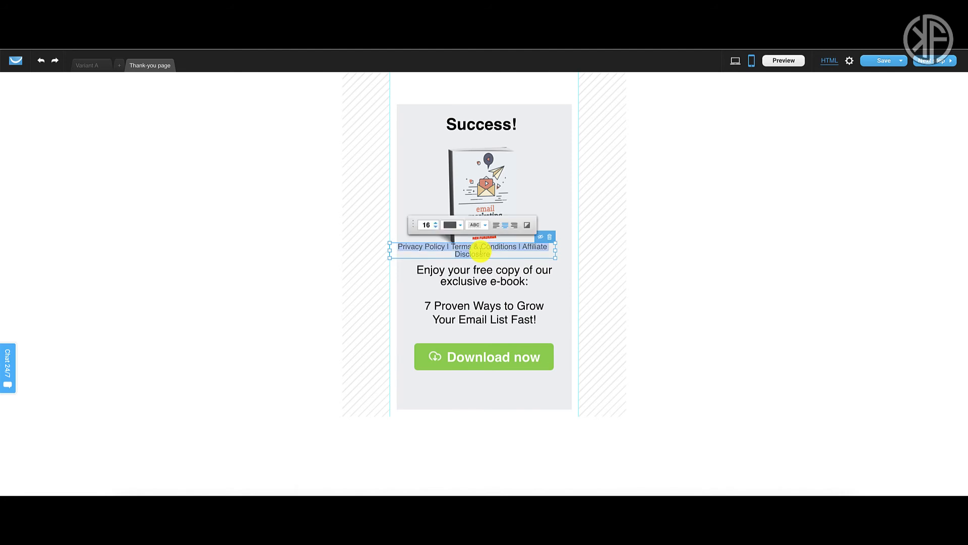
click(435, 228)
click(436, 228)
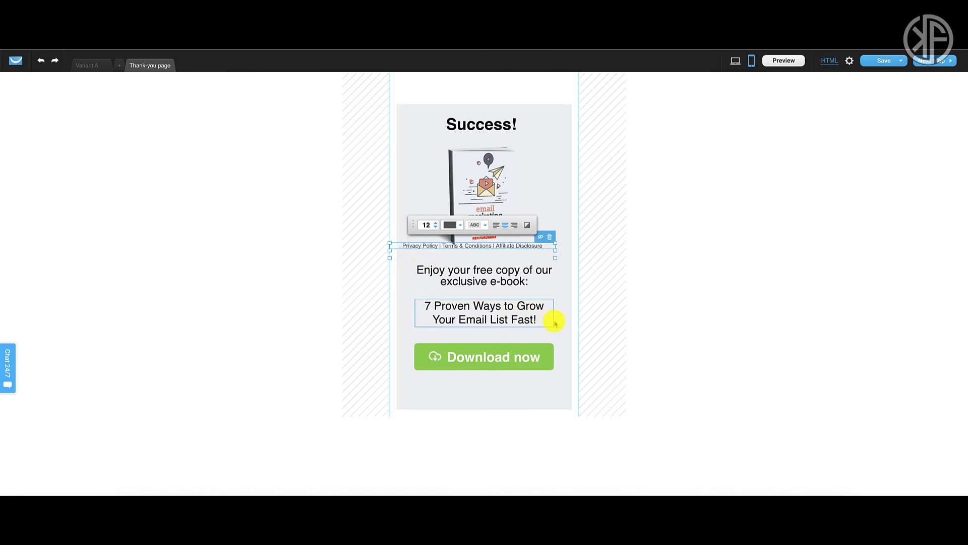
Place the mobile legal footer centred just below the "Download now" button.
click(541, 293)
drag(512, 246, 524, 388)
click(536, 401)
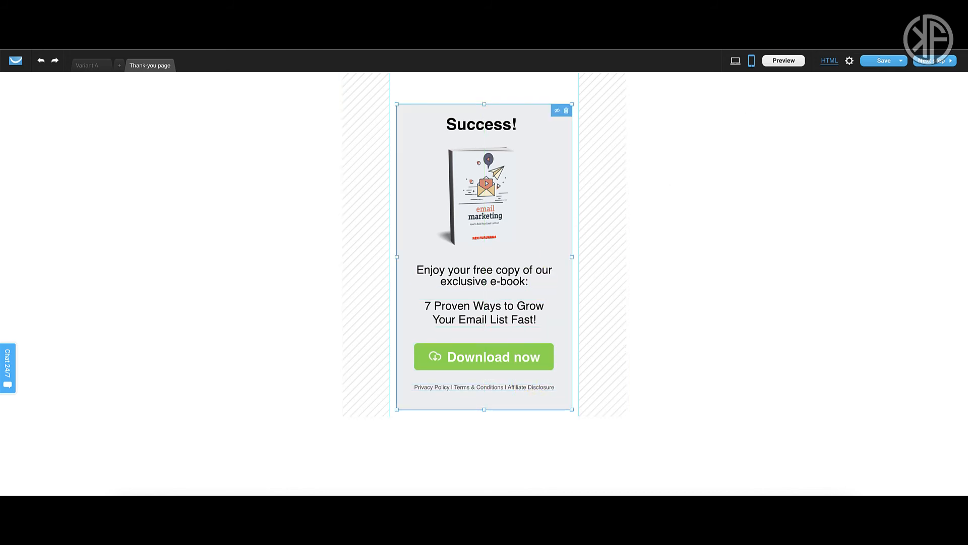
Return to the desktop version and continue to the landing page settings, reviewing the SEO options and available GetResponse subdomains.
click(734, 62)
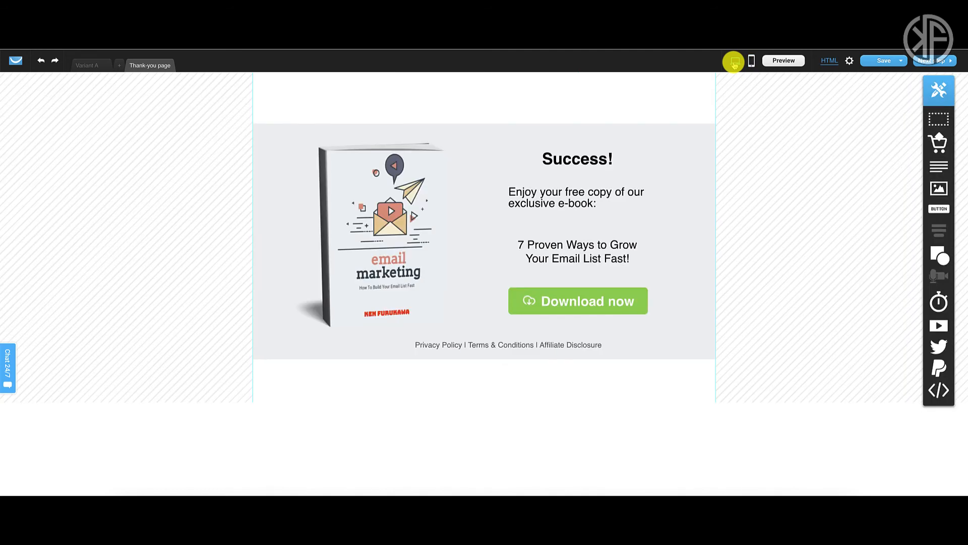
click(928, 60)
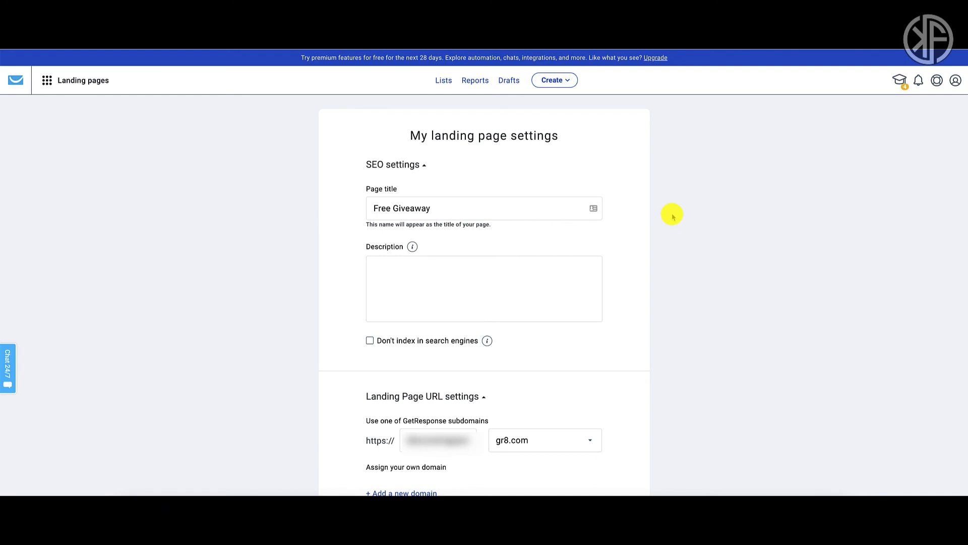
scroll(672, 216, down, 1)
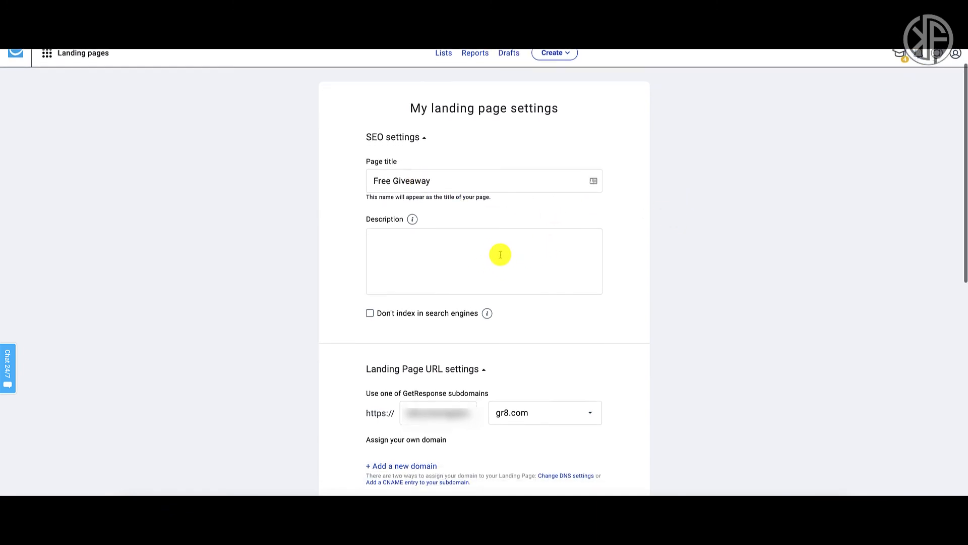
scroll(500, 254, down, 2)
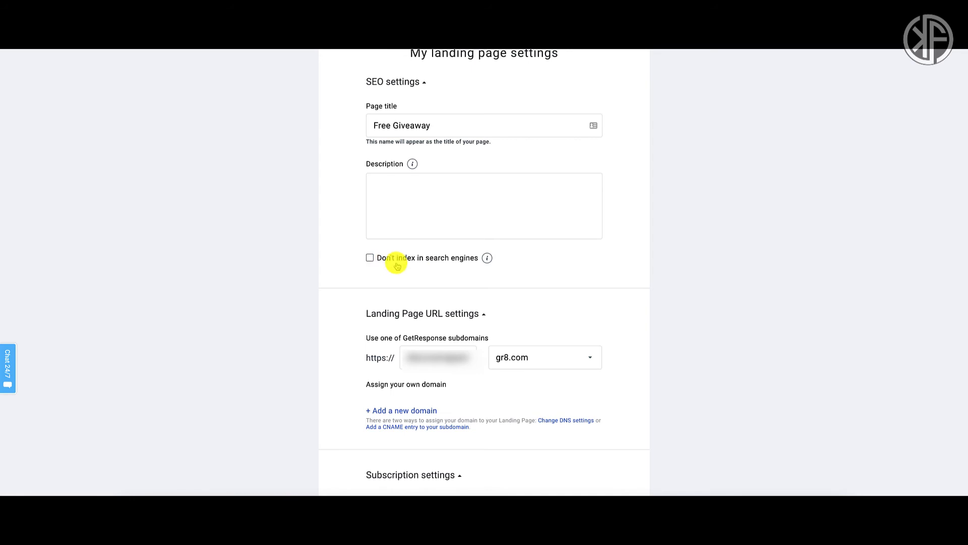
mouse_move(489, 257)
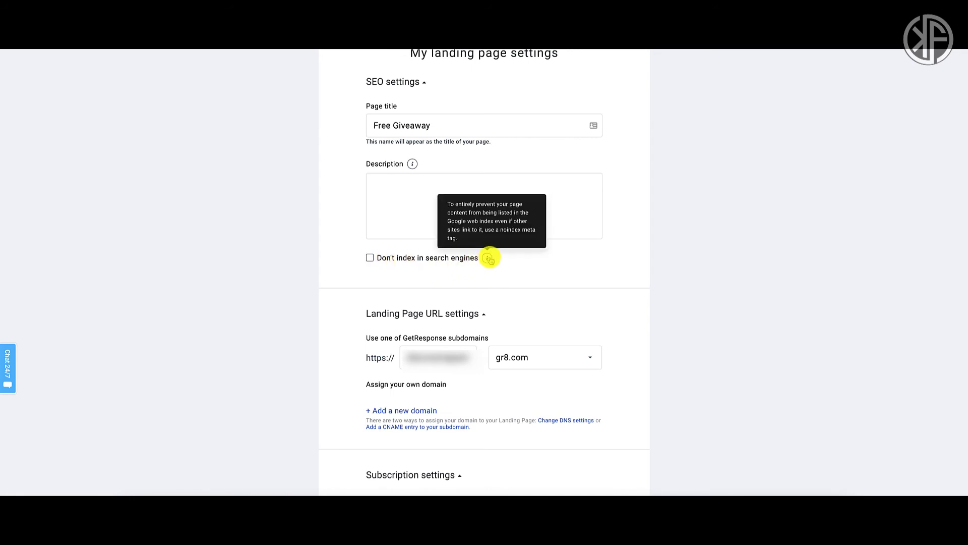
mouse_move(412, 164)
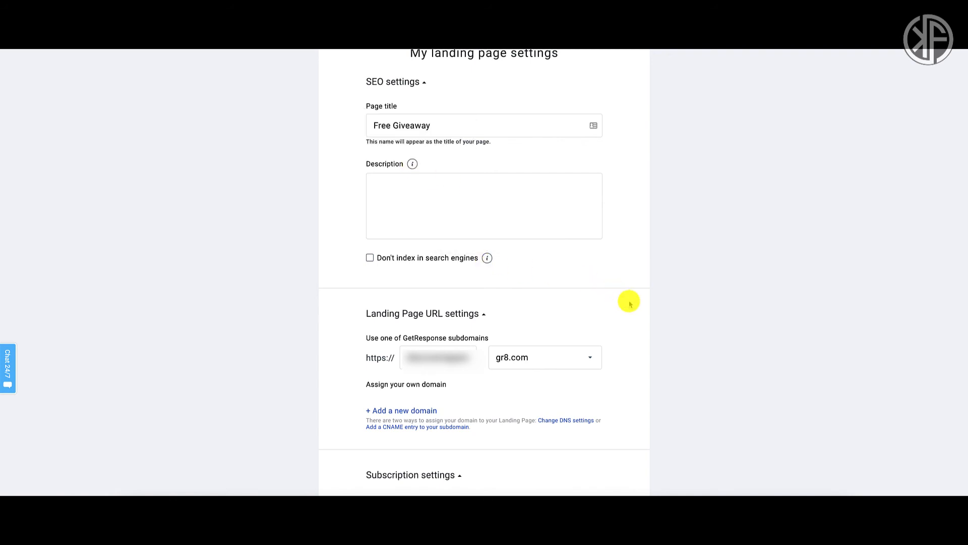
scroll(630, 303, down, 3)
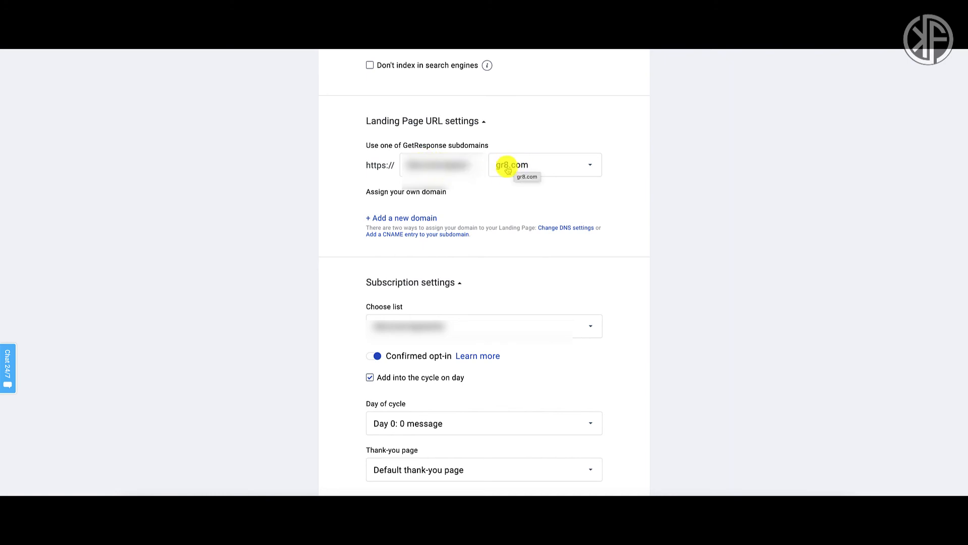
click(591, 167)
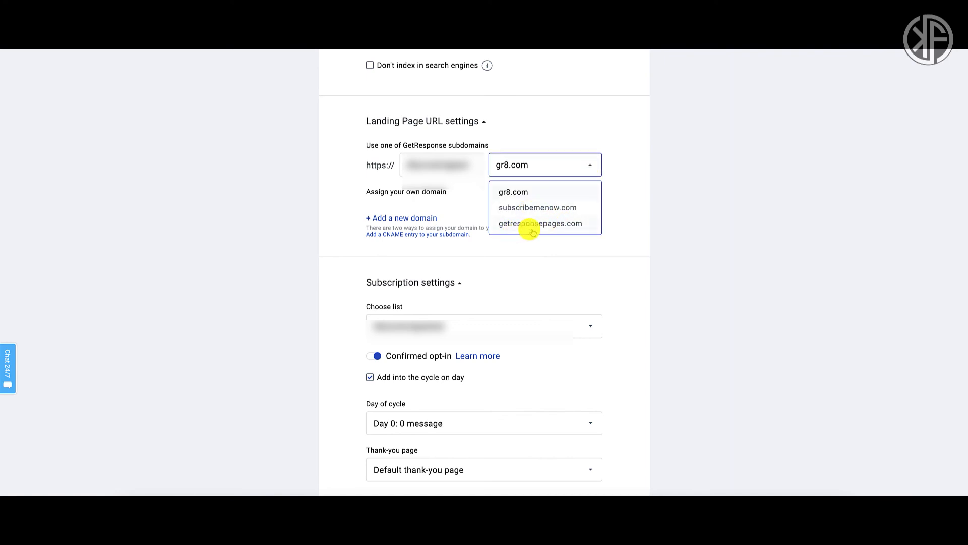
click(588, 165)
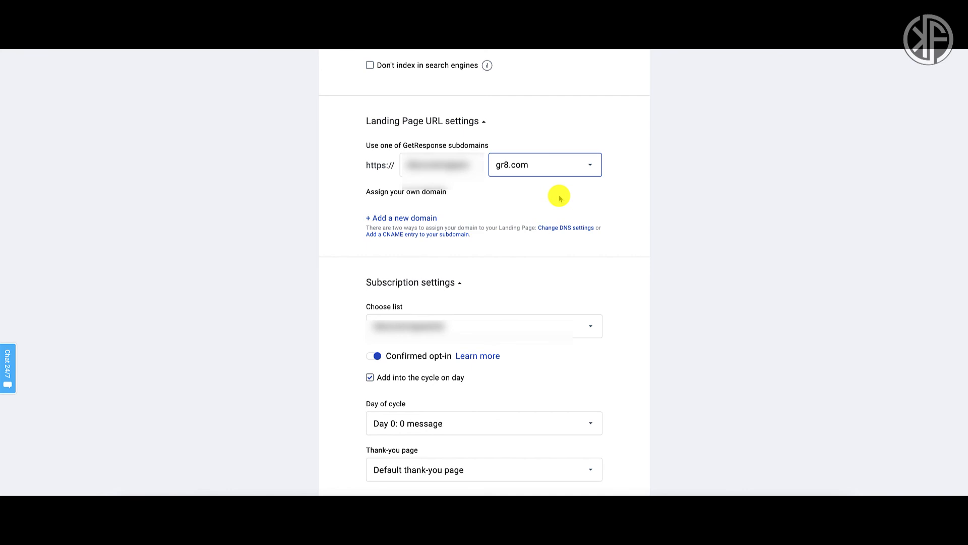
Choose getresponse_sample_email_list as the subscription list and turn off confirmed opt-in.
scroll(560, 198, down, 3)
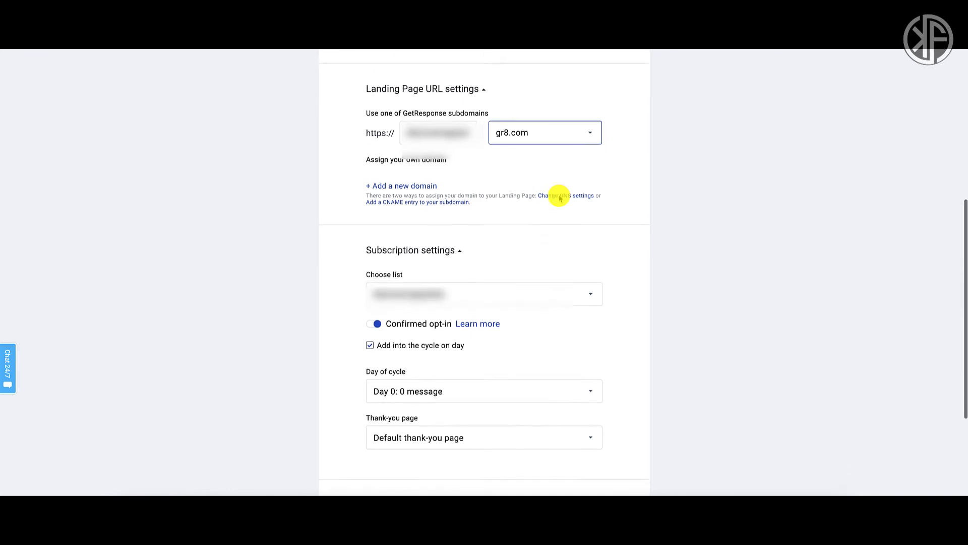
scroll(559, 195, down, 1)
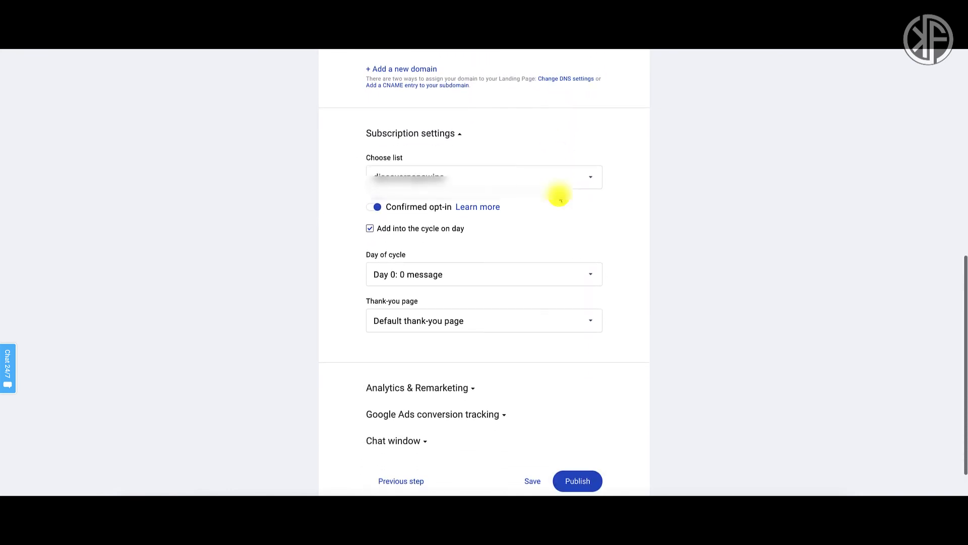
click(591, 178)
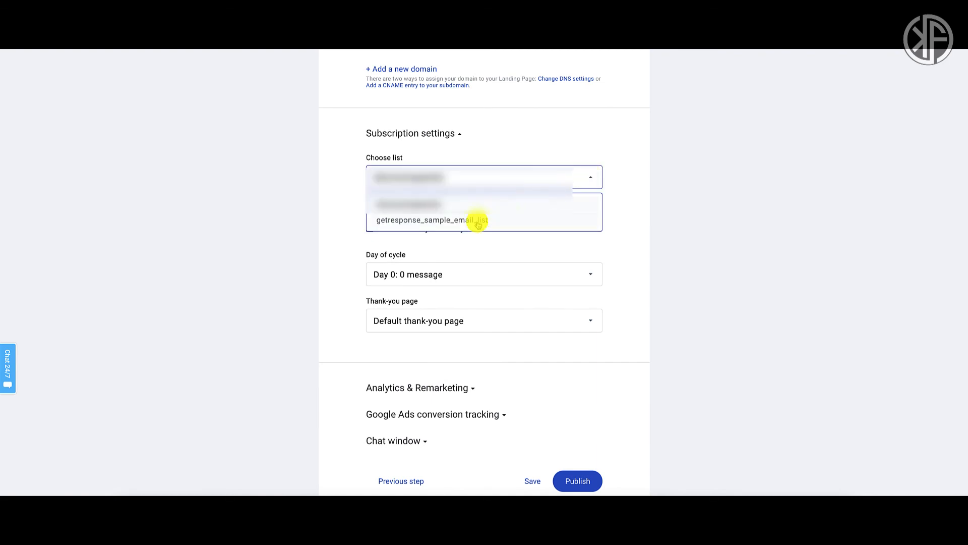
click(478, 220)
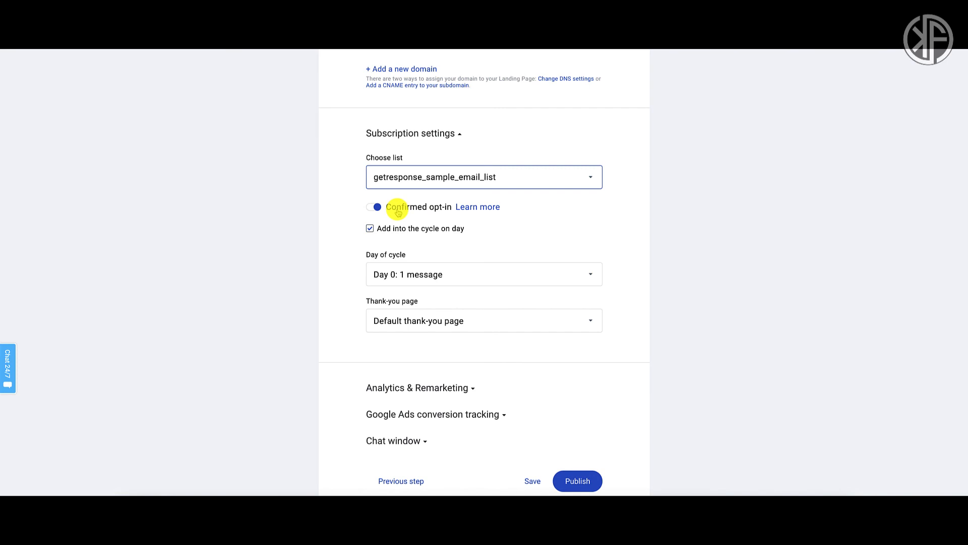
click(373, 208)
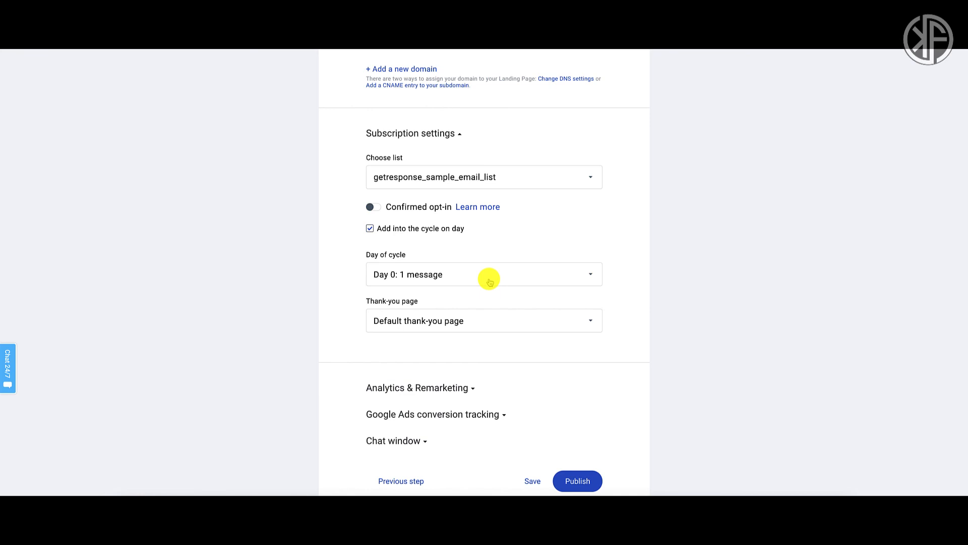
Try the custom thank-you page option and examine the Analytics & Remarketing and Google Ads conversion tracking settings.
click(595, 321)
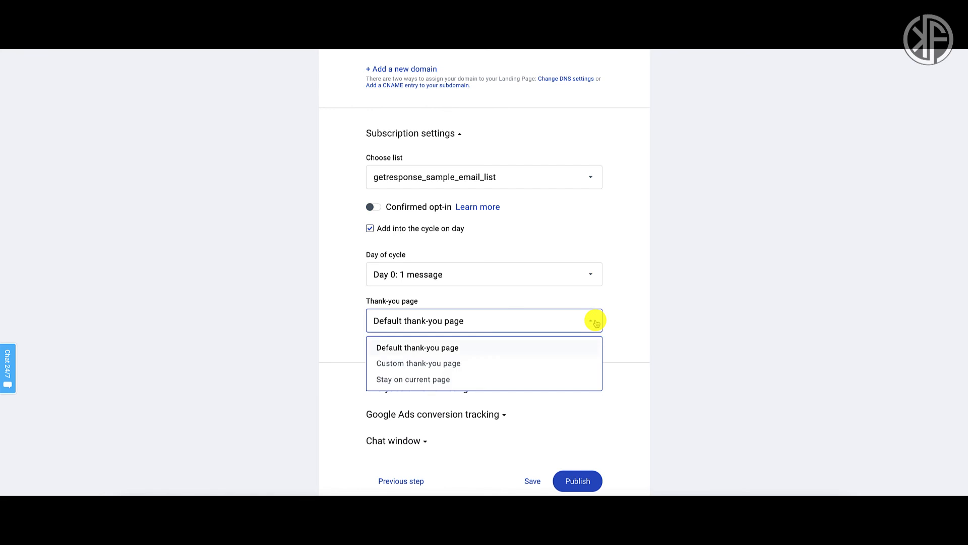
click(434, 363)
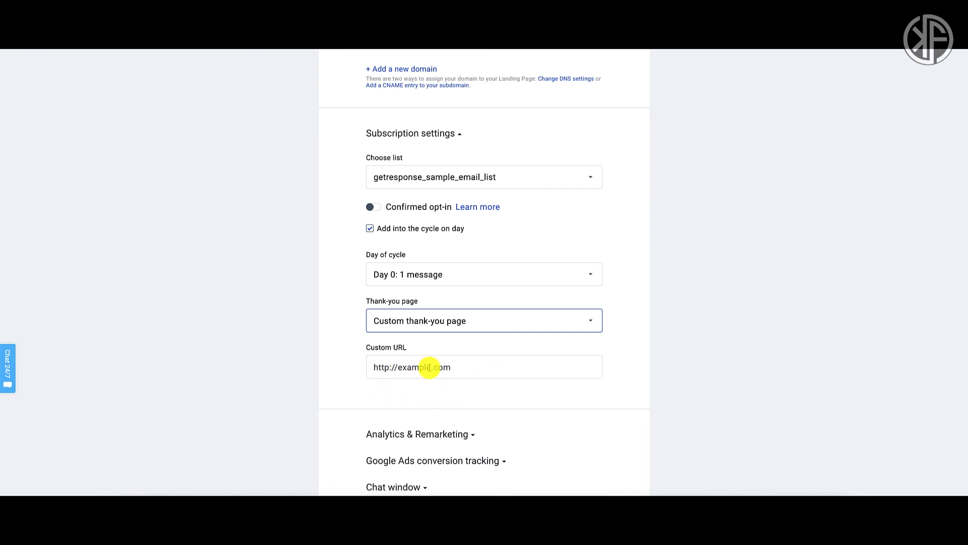
scroll(429, 367, down, 2)
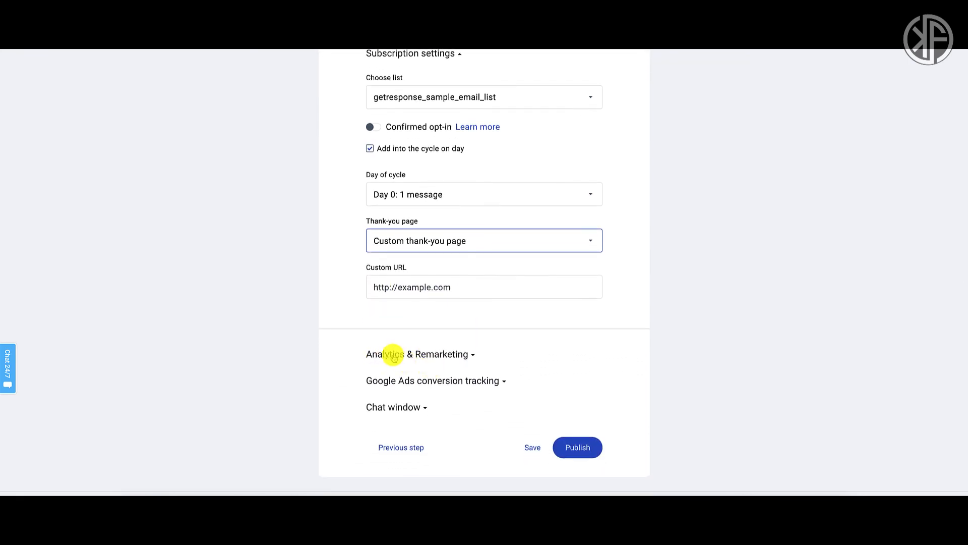
click(416, 355)
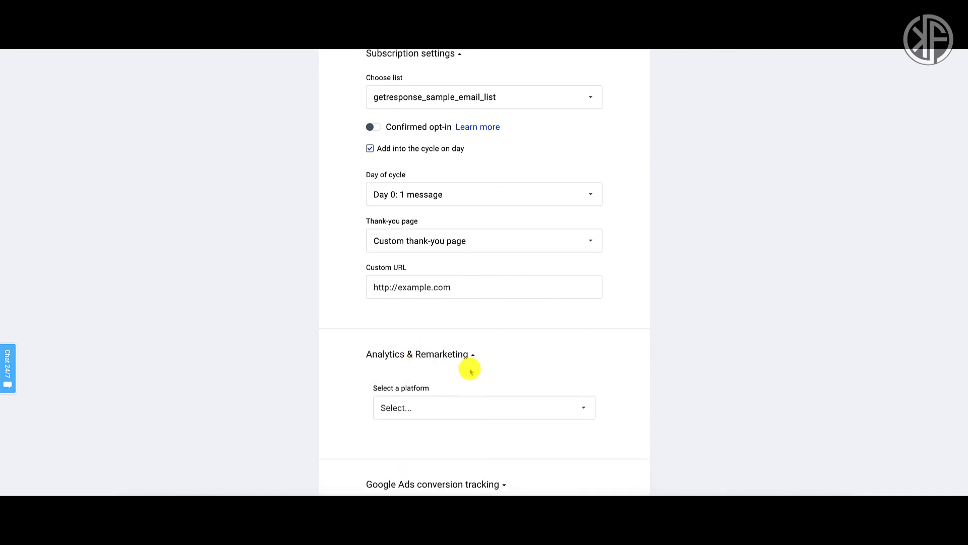
scroll(470, 371, down, 2)
click(456, 413)
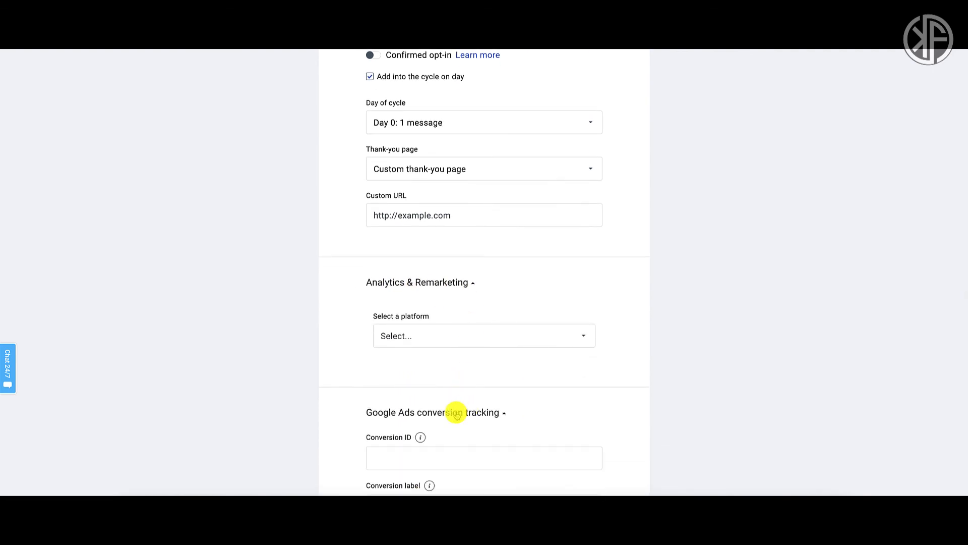
scroll(457, 413, down, 3)
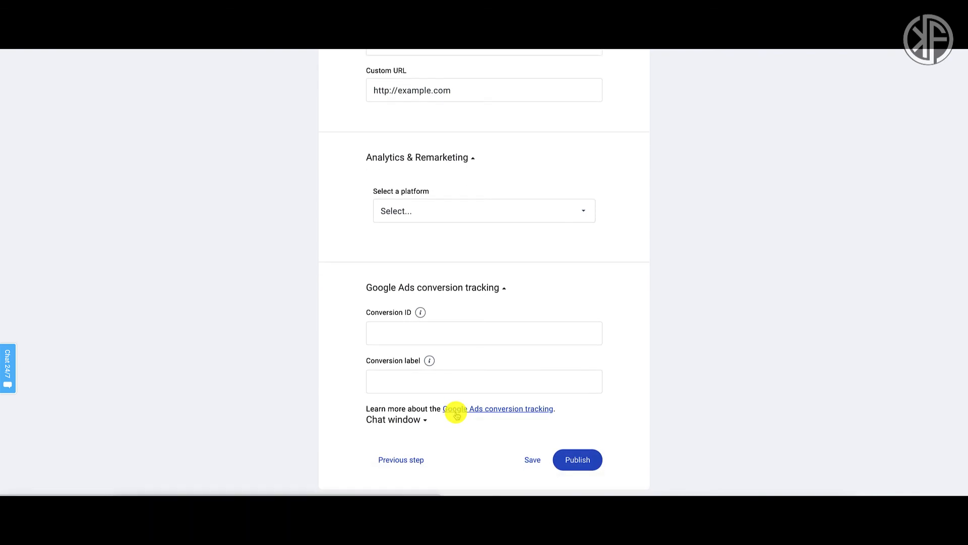
scroll(641, 449, up, 3)
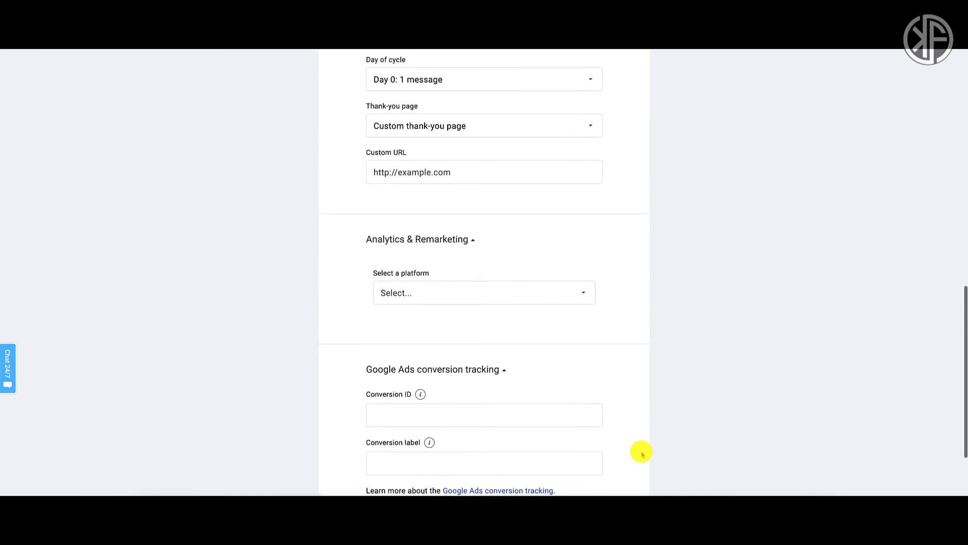
Set the thank-you page to "Default thank-you page" and save the landing page settings.
click(586, 149)
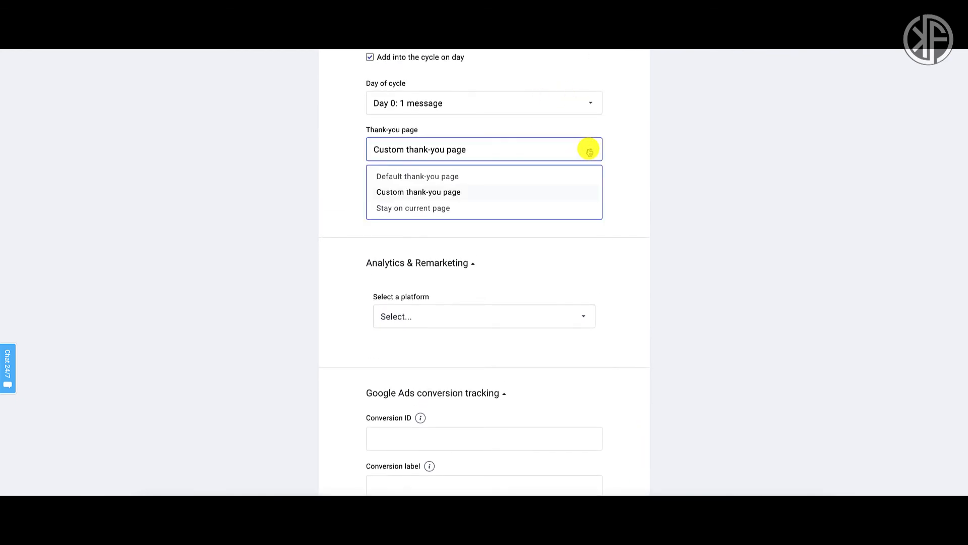
click(443, 176)
scroll(692, 203, down, 2)
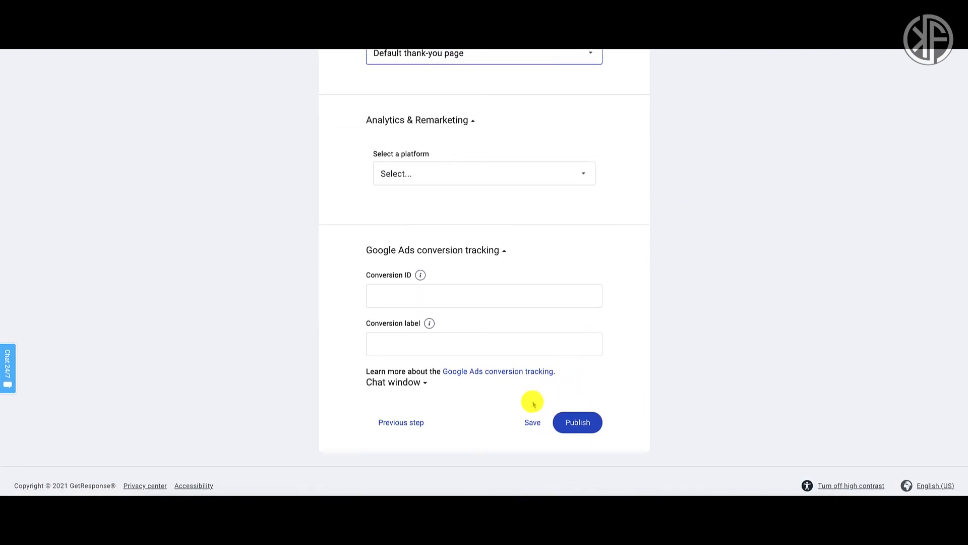
click(531, 422)
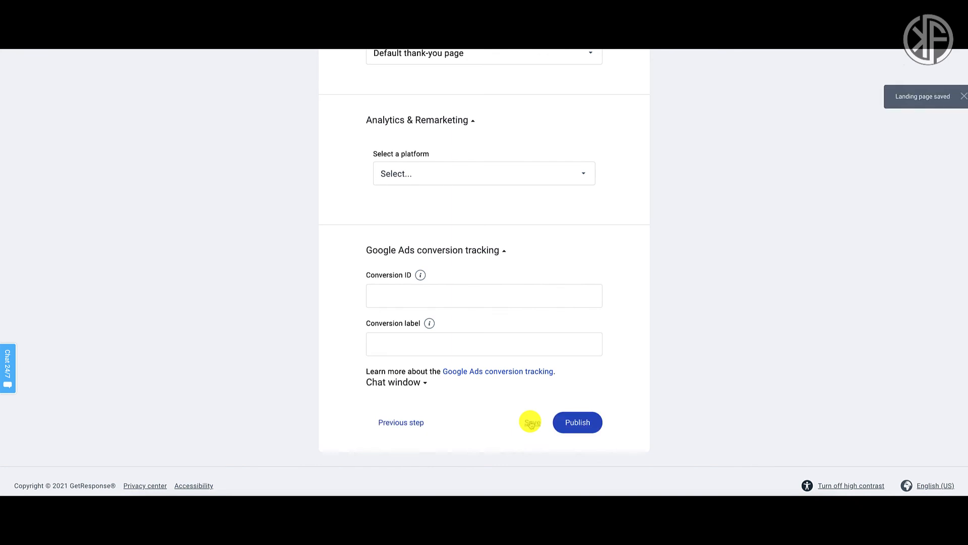
Publish the landing page and open it at its live web address.
click(584, 423)
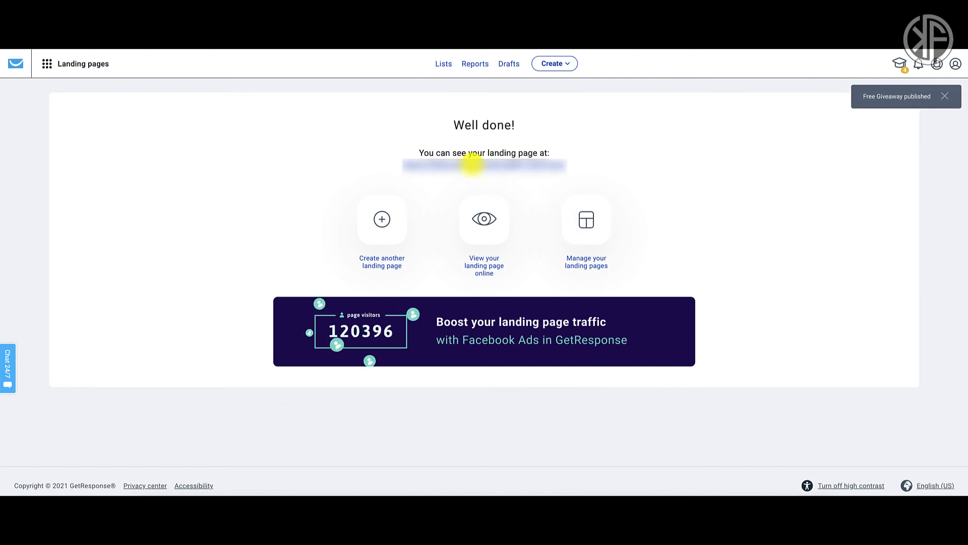
click(473, 164)
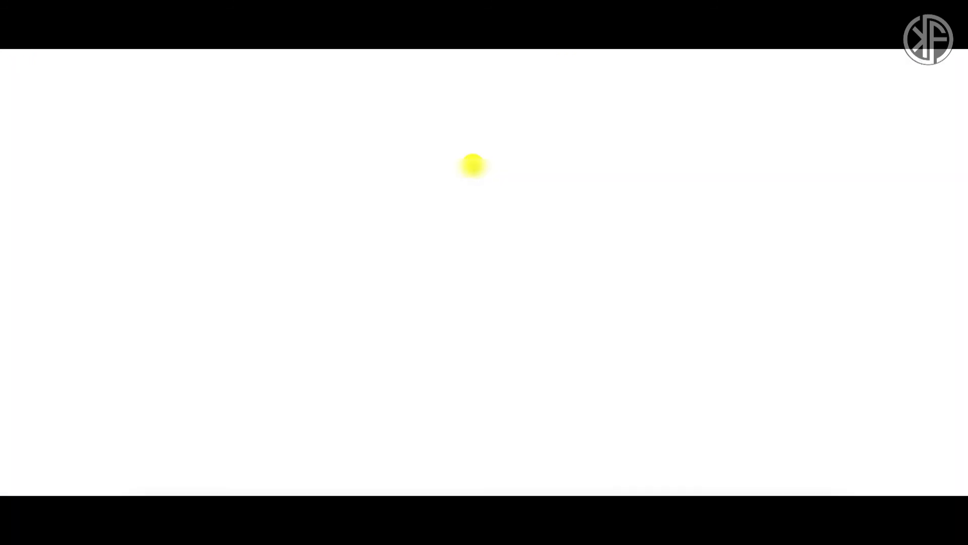